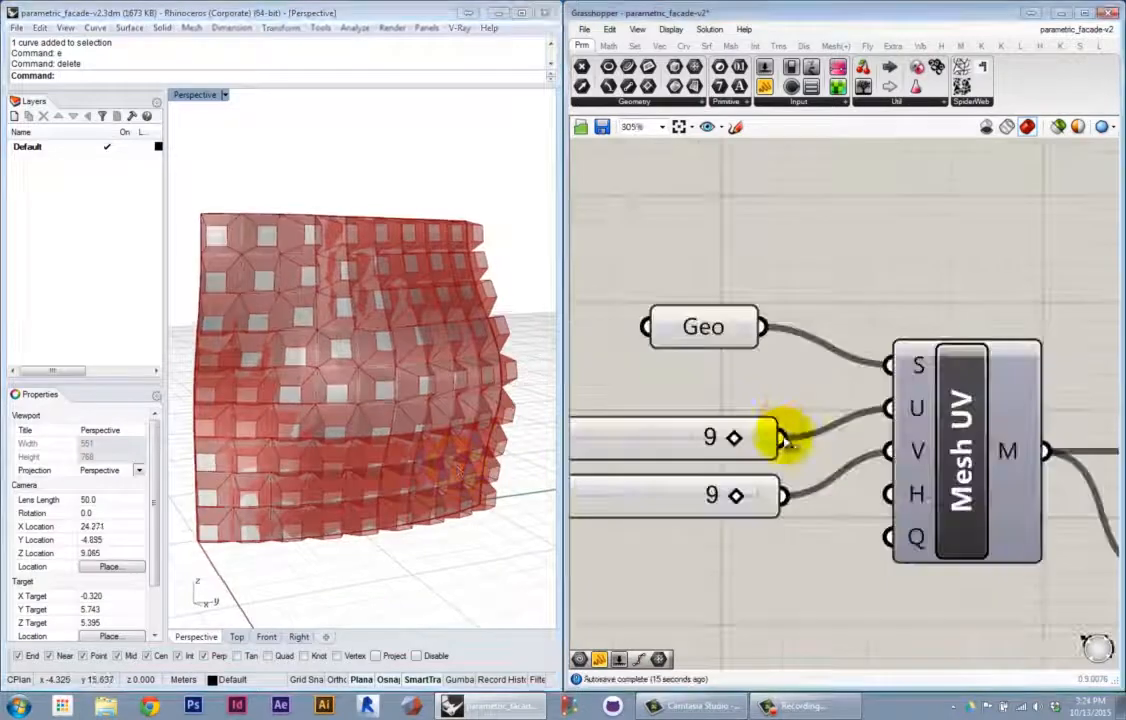
# Set the scale factor slider to 0.3 and the amplitude slider to 0.924
pyautogui.moveTo(755, 443); pyautogui.dragTo(810, 456, button='right')
pyautogui.moveTo(734, 448); pyautogui.dragTo(787, 447)
pyautogui.scroll(-5, 1096, 377)
pyautogui.moveTo(1027, 465); pyautogui.dragTo(623, 548, button='right')
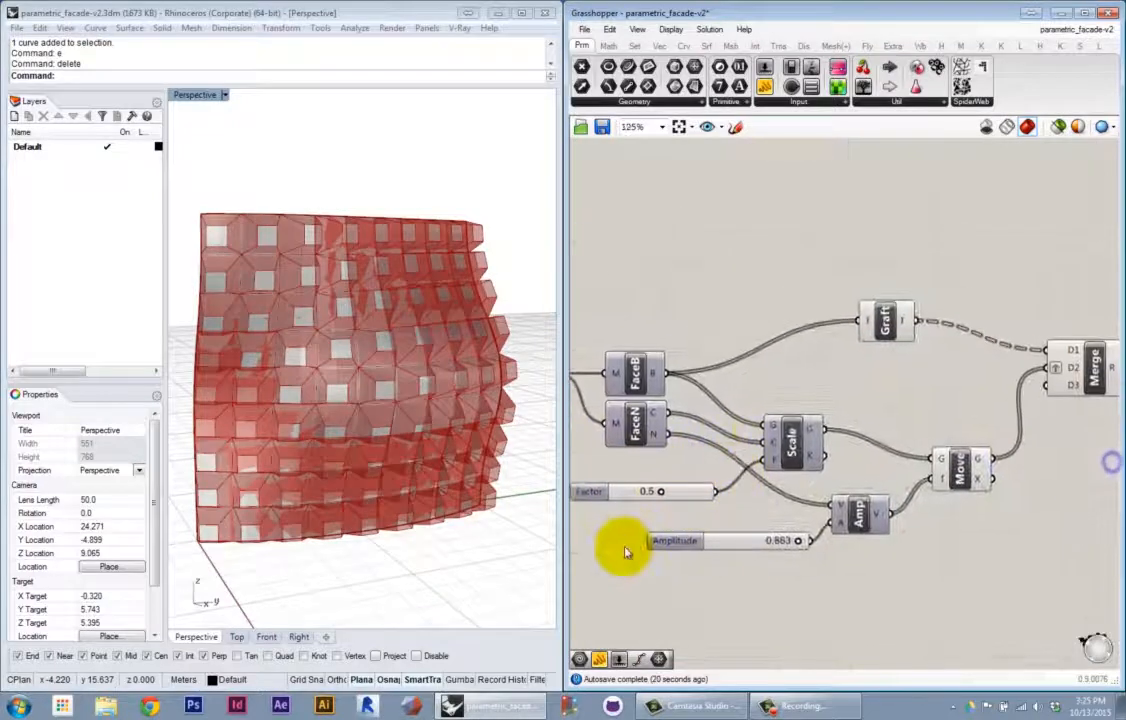
pyautogui.scroll(4, 658, 467)
pyautogui.moveTo(658, 467); pyautogui.dragTo(632, 474)
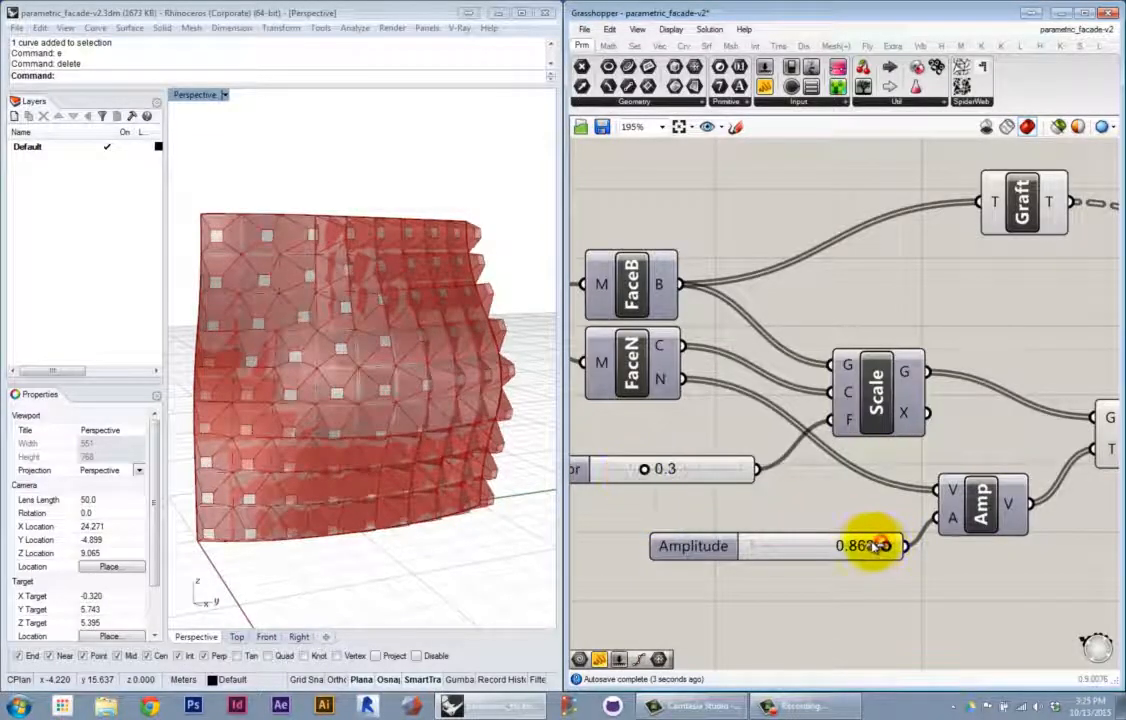
pyautogui.moveTo(878, 545)
pyautogui.mouseDown()
pyautogui.moveTo(862, 546)
pyautogui.moveTo(887, 546)
pyautogui.mouseUp()
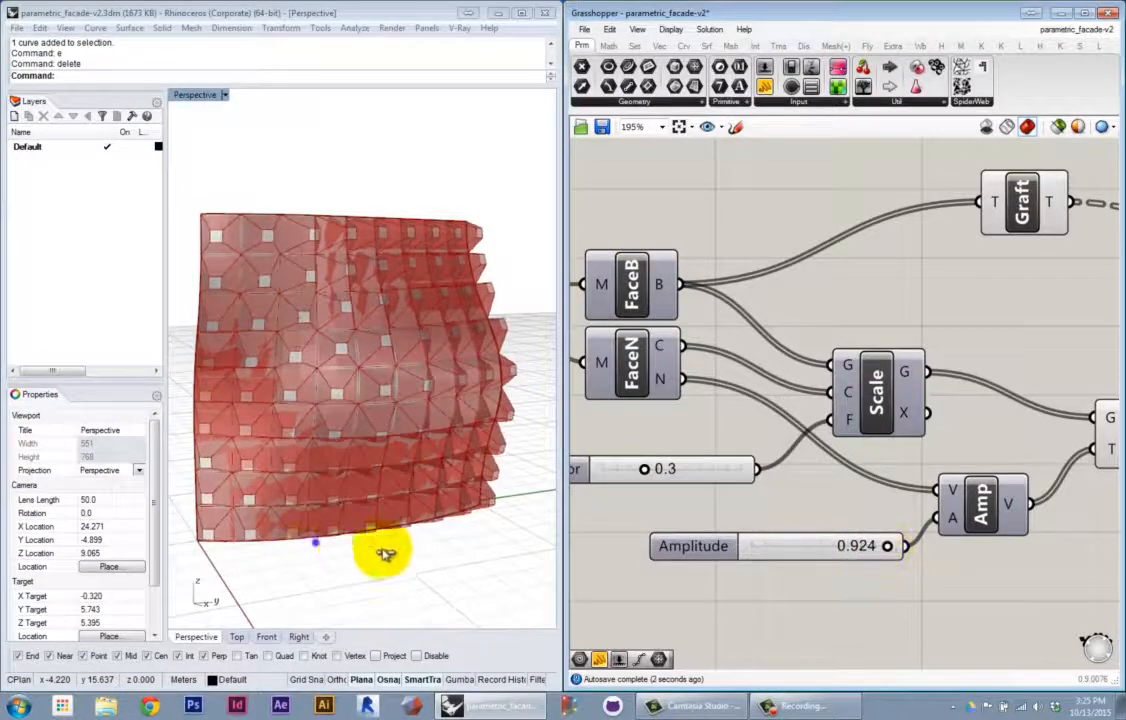
# Show the facade surface's control points and move the four points at its lower corner nearest the origin
pyautogui.moveTo(385, 553); pyautogui.dragTo(444, 575, button='right')
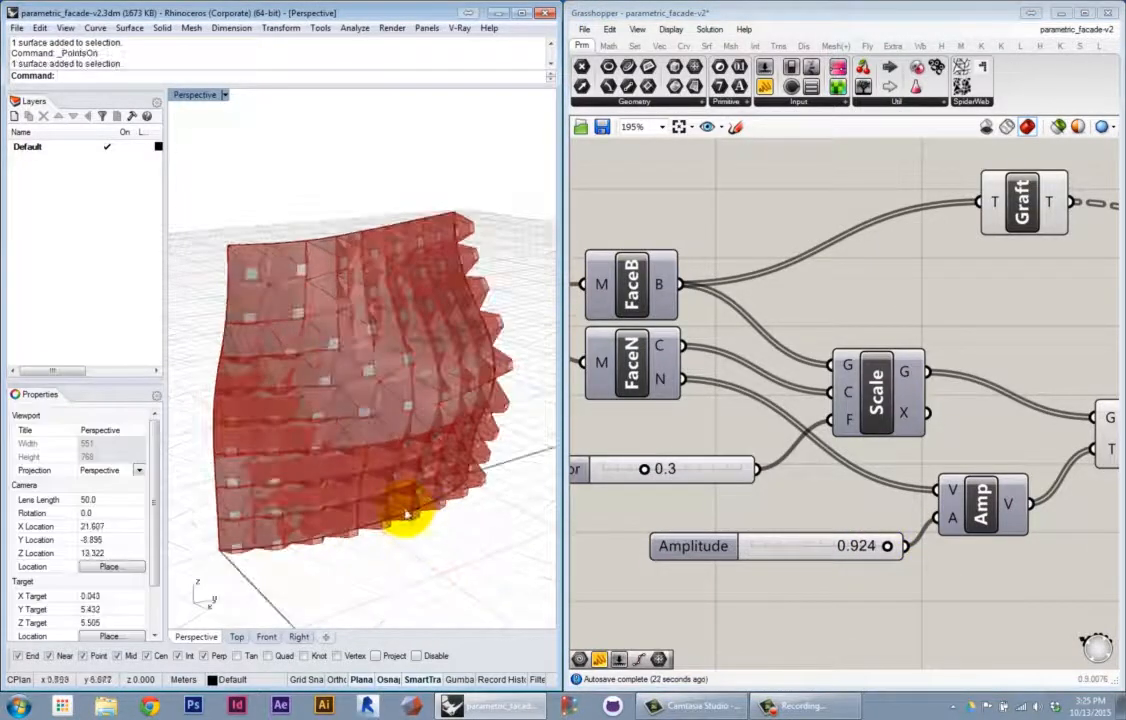
pyautogui.click(406, 515)
pyautogui.click(222, 590)
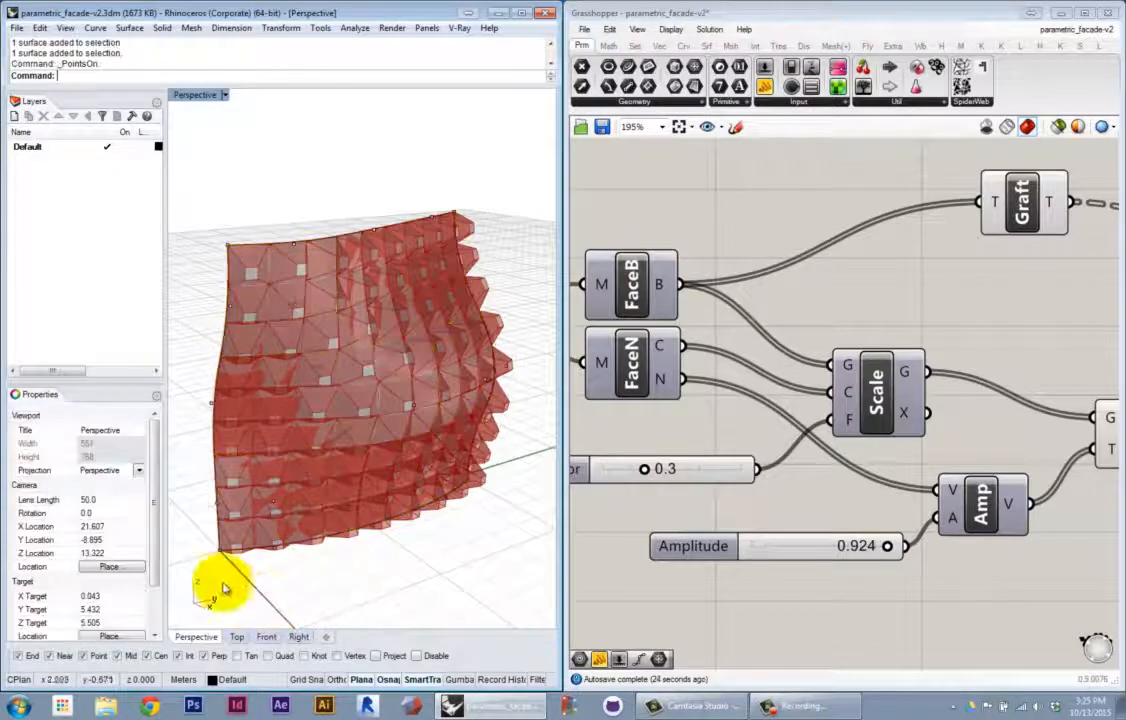
pyautogui.moveTo(269, 466); pyautogui.dragTo(281, 516)
pyautogui.moveTo(281, 516); pyautogui.dragTo(363, 527, button='right')
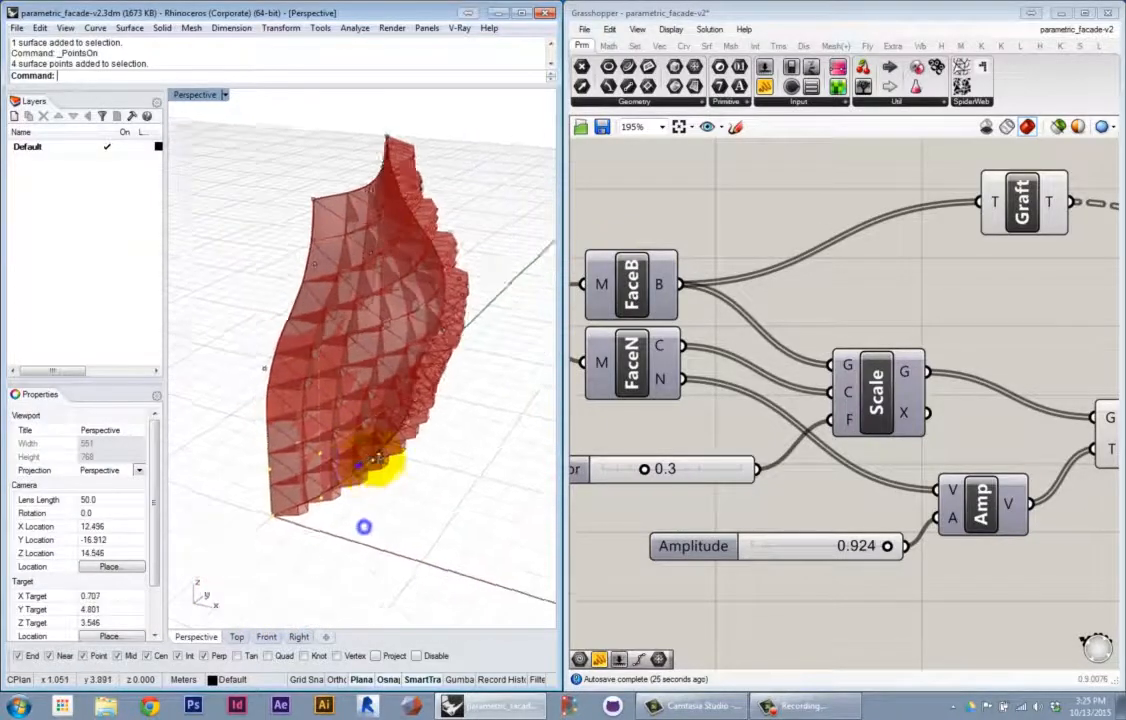
pyautogui.moveTo(378, 460); pyautogui.dragTo(315, 462, button='right')
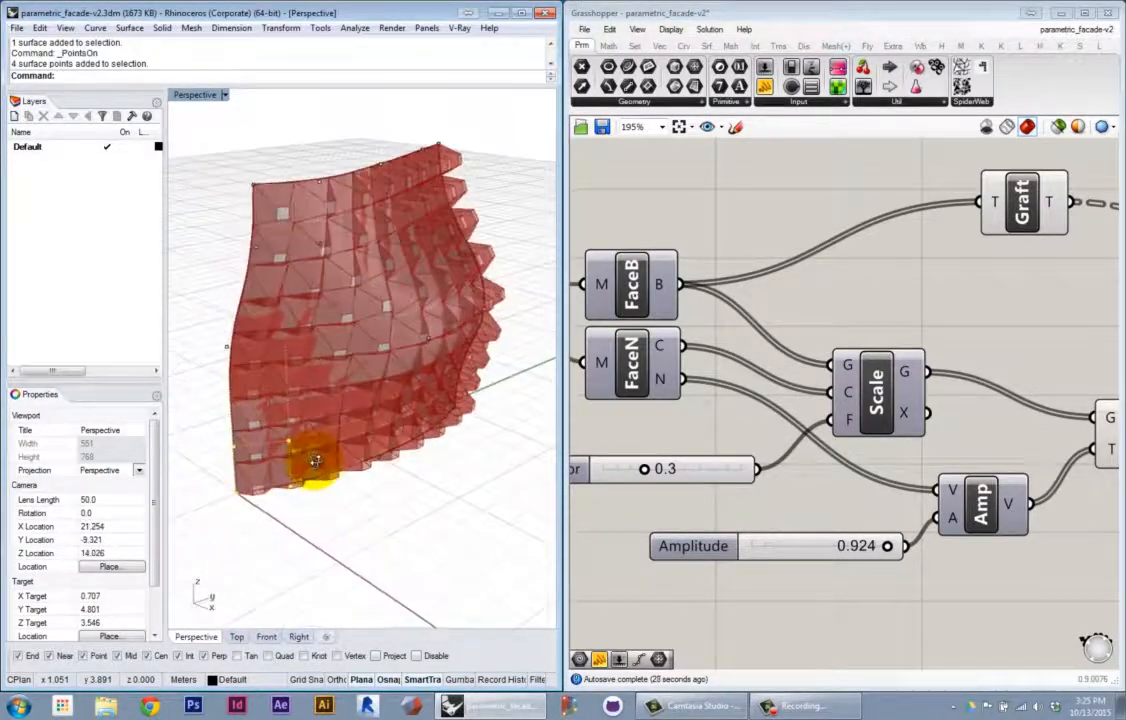
pyautogui.moveTo(200, 462); pyautogui.dragTo(284, 359)
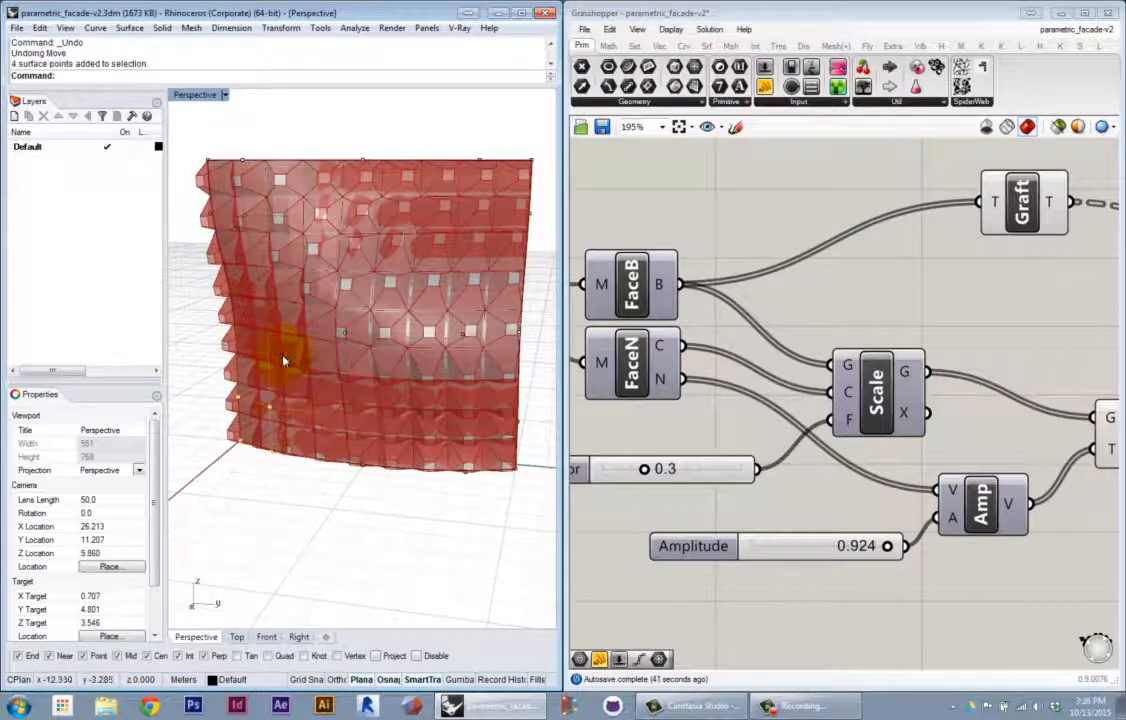
pyautogui.write('m')
pyautogui.press('Return')
pyautogui.click(314, 481)
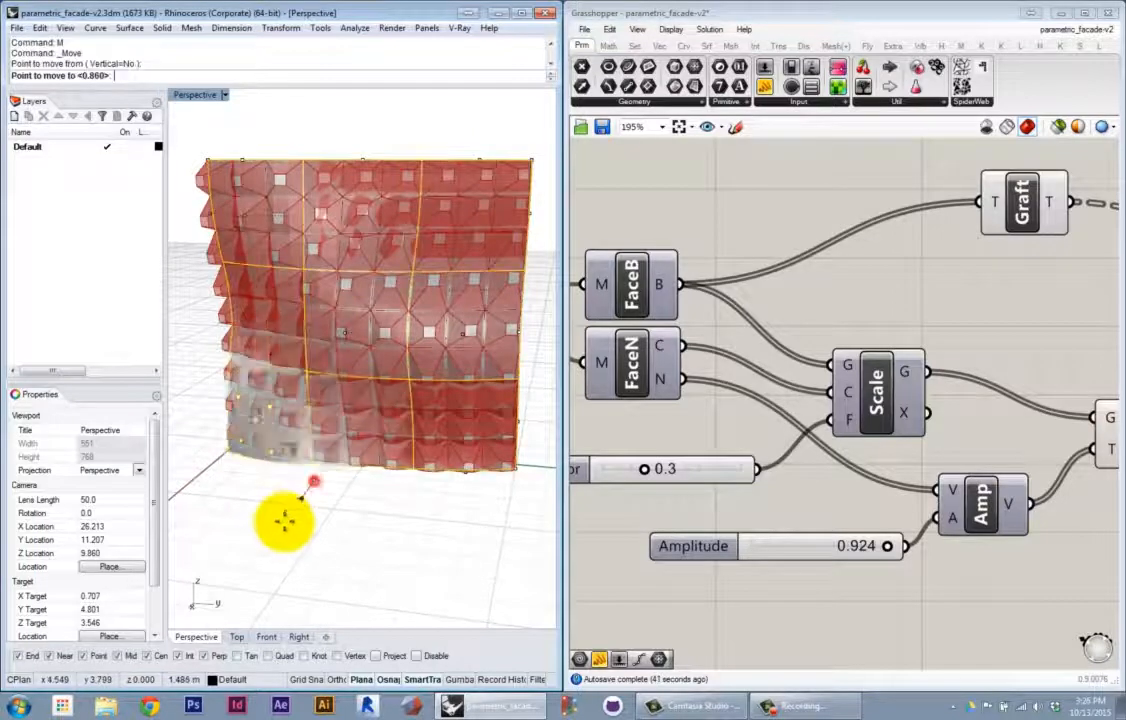
pyautogui.click(282, 523)
# Move a pair of control points in the lower middle of the facade surface to reshape it
pyautogui.moveTo(433, 523); pyautogui.dragTo(511, 349, button='right')
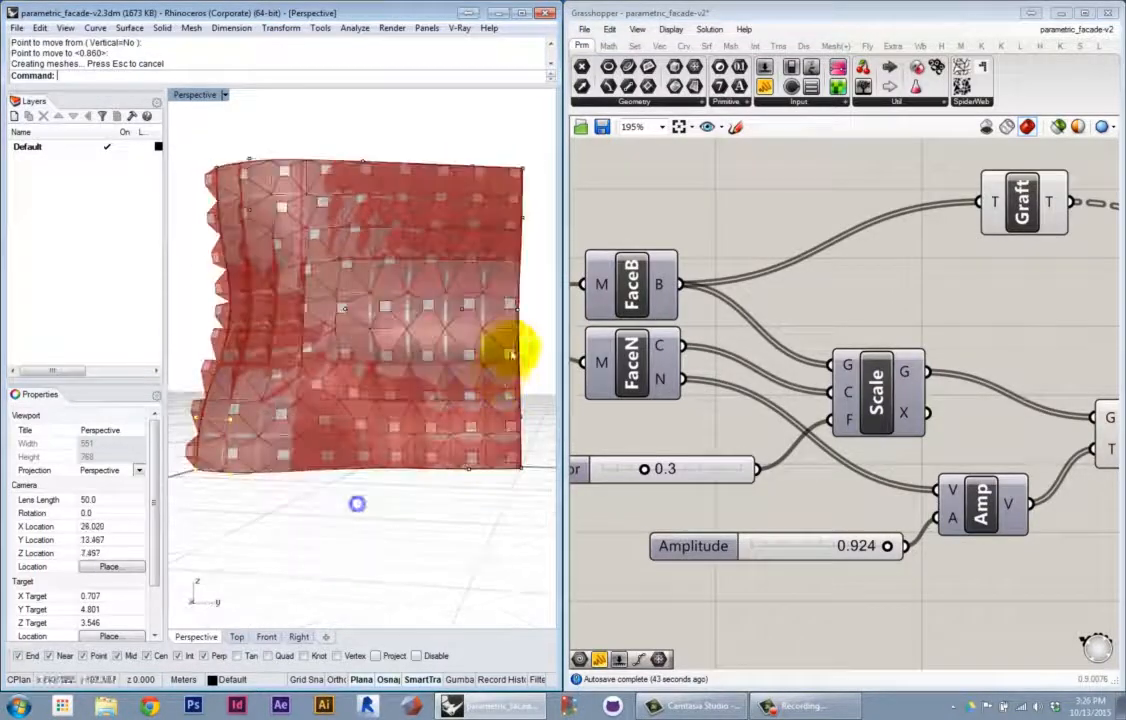
pyautogui.moveTo(402, 347); pyautogui.dragTo(377, 495, button='right')
pyautogui.write('m')
pyautogui.press('Return')
pyautogui.click(343, 575)
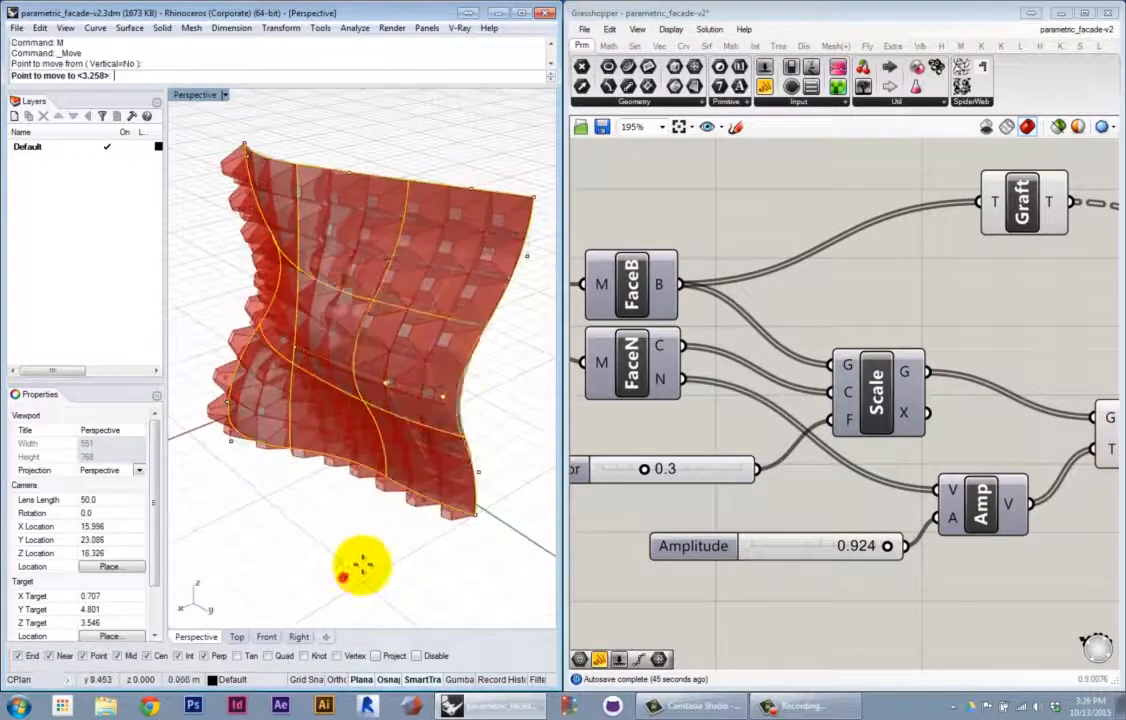
pyautogui.click(362, 565)
pyautogui.moveTo(373, 550); pyautogui.dragTo(438, 537, button='right')
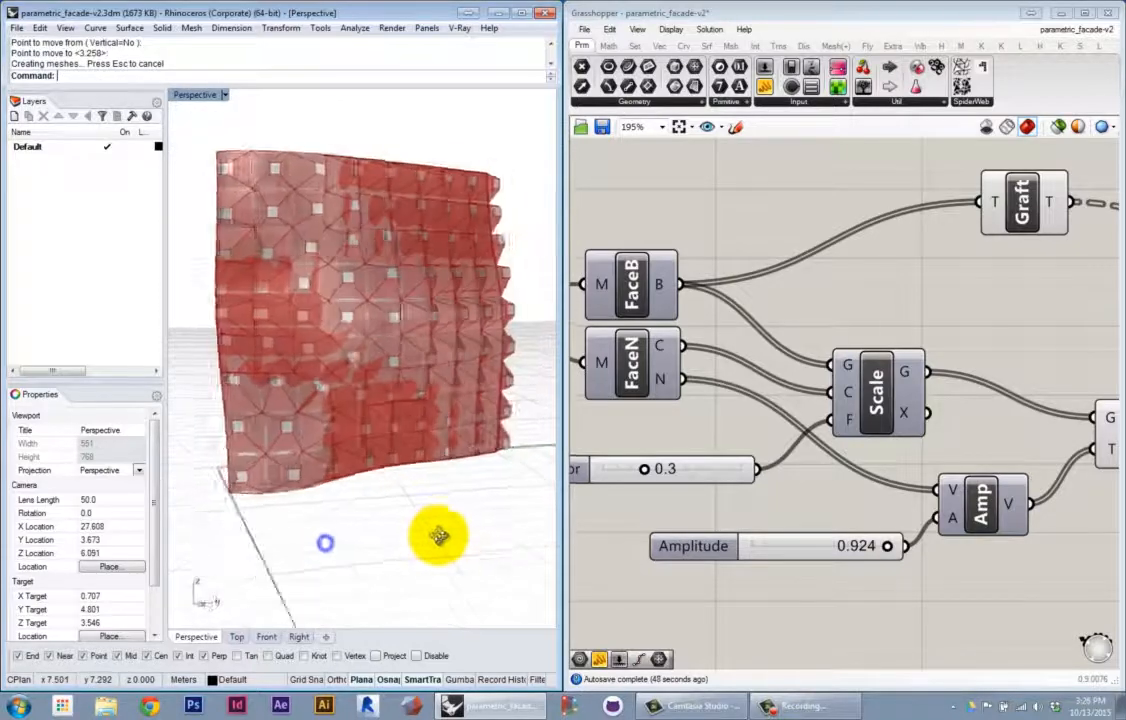
# Launch Grasshopper from the empty Rhino document and arrange the two windows side by side
pyautogui.click(541, 13)
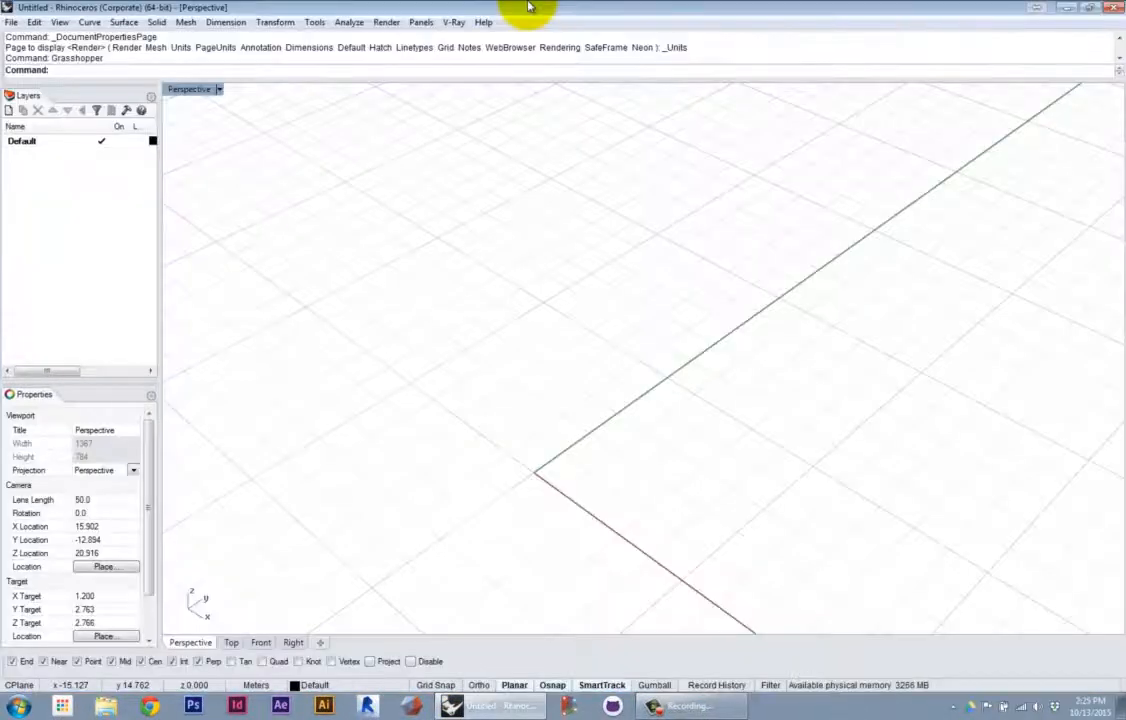
pyautogui.press('Return')
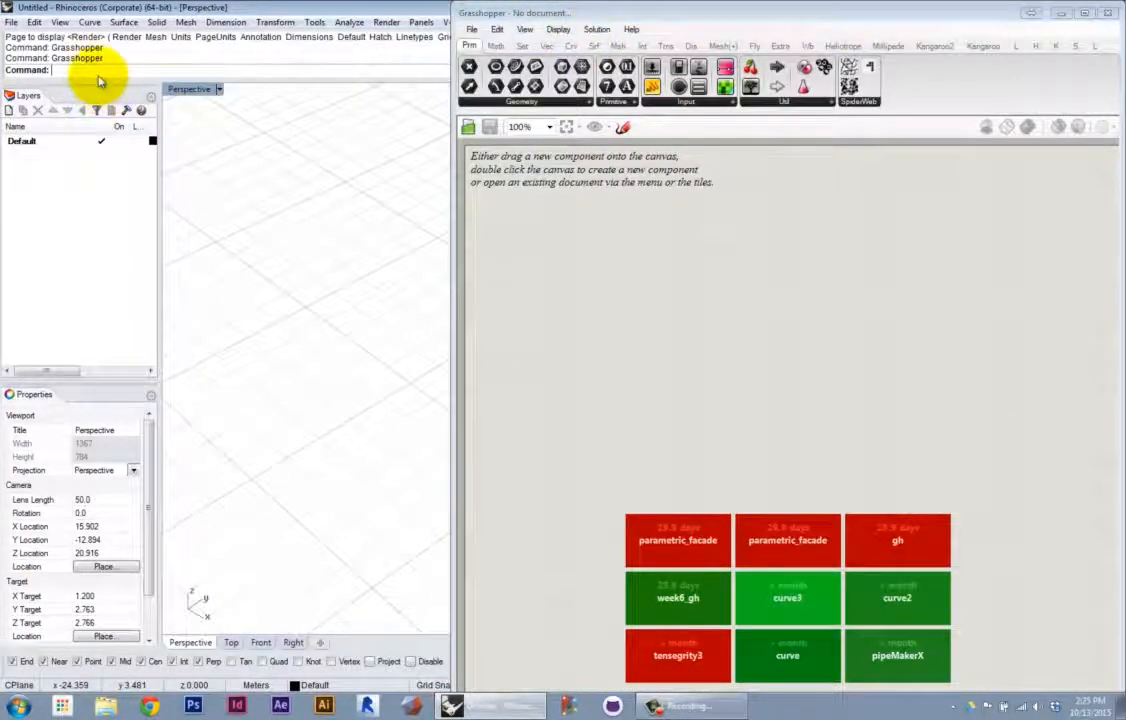
pyautogui.moveTo(744, 14); pyautogui.dragTo(1124, 100)
pyautogui.moveTo(392, 12); pyautogui.dragTo(1, 100)
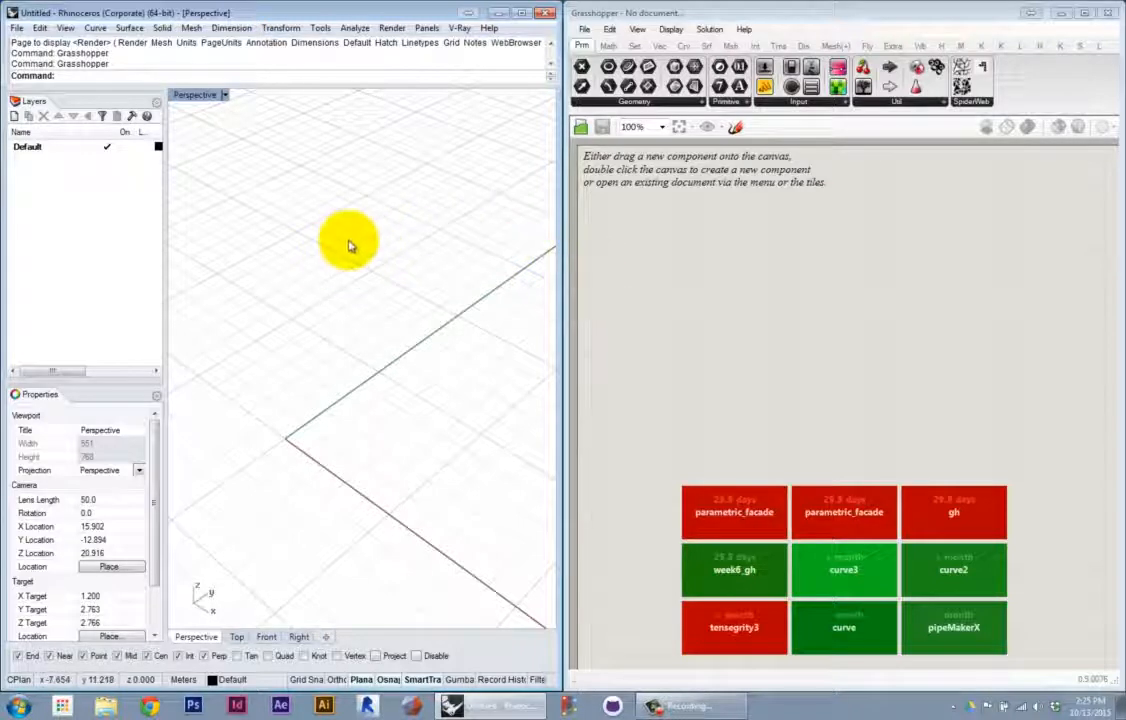
pyautogui.moveTo(350, 245); pyautogui.dragTo(480, 418, button='right')
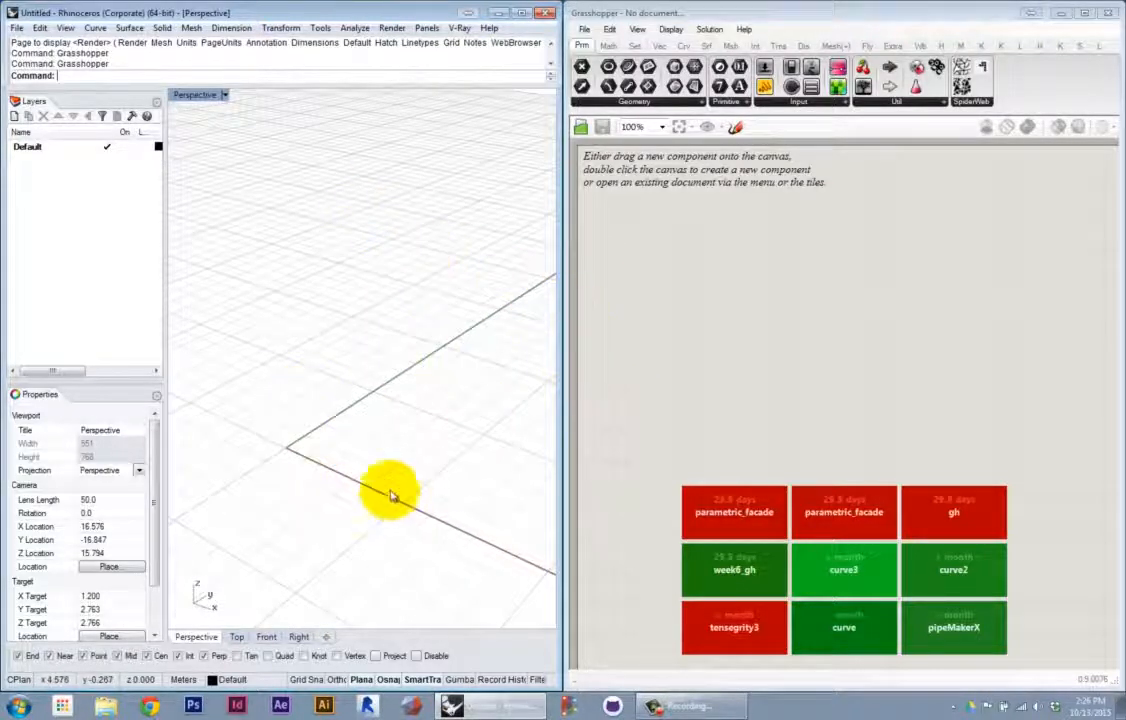
# Switch to Chrome, search the web for Rhino Grasshopper and open a result
pyautogui.click(150, 708)
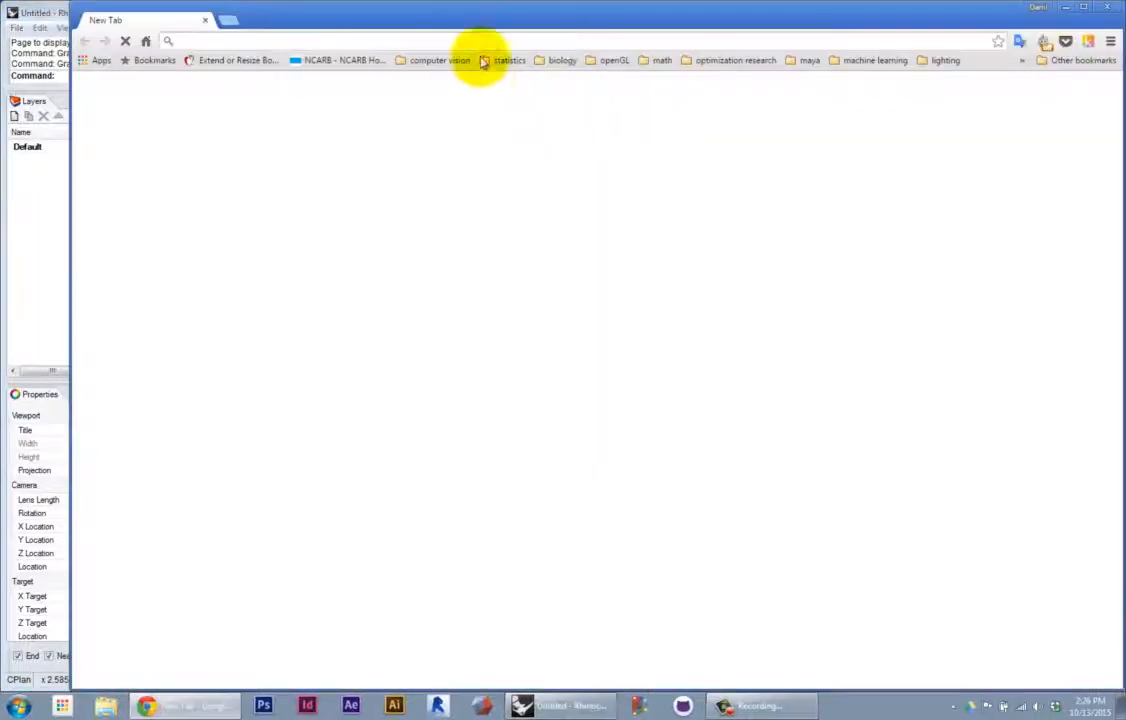
pyautogui.write('grass')
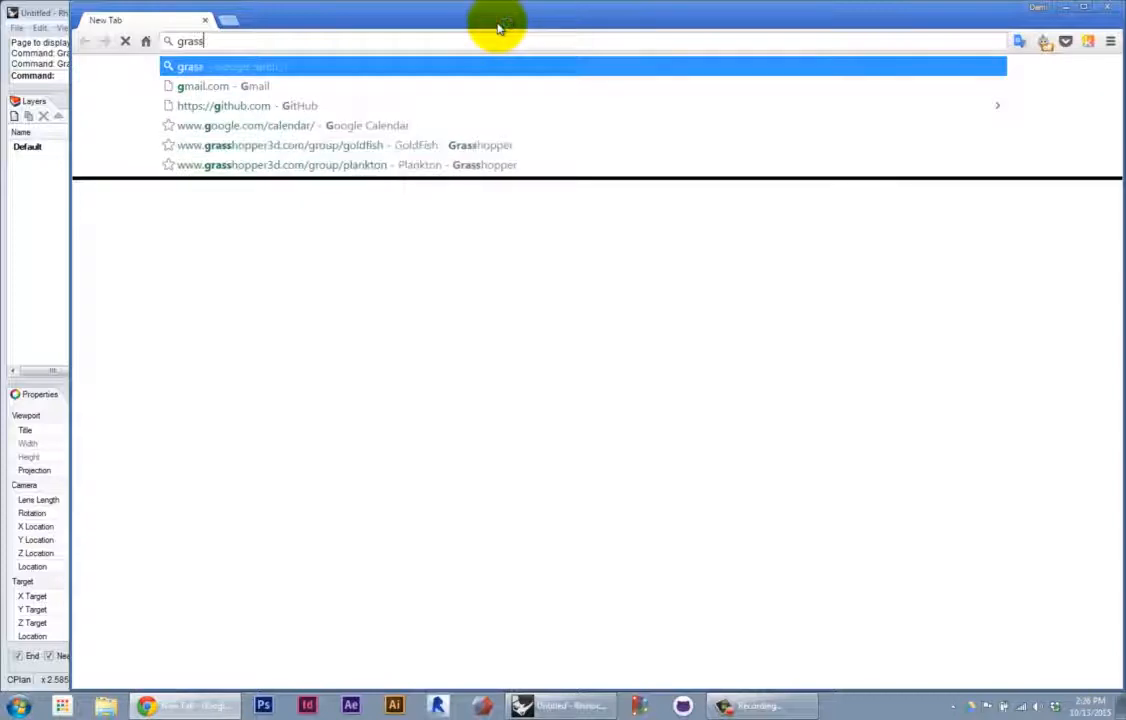
pyautogui.press('BackSpace')
pyautogui.press('BackSpace')
pyautogui.press('BackSpace')
pyautogui.press('BackSpace')
pyautogui.press('BackSpace')
pyautogui.write('rhino')
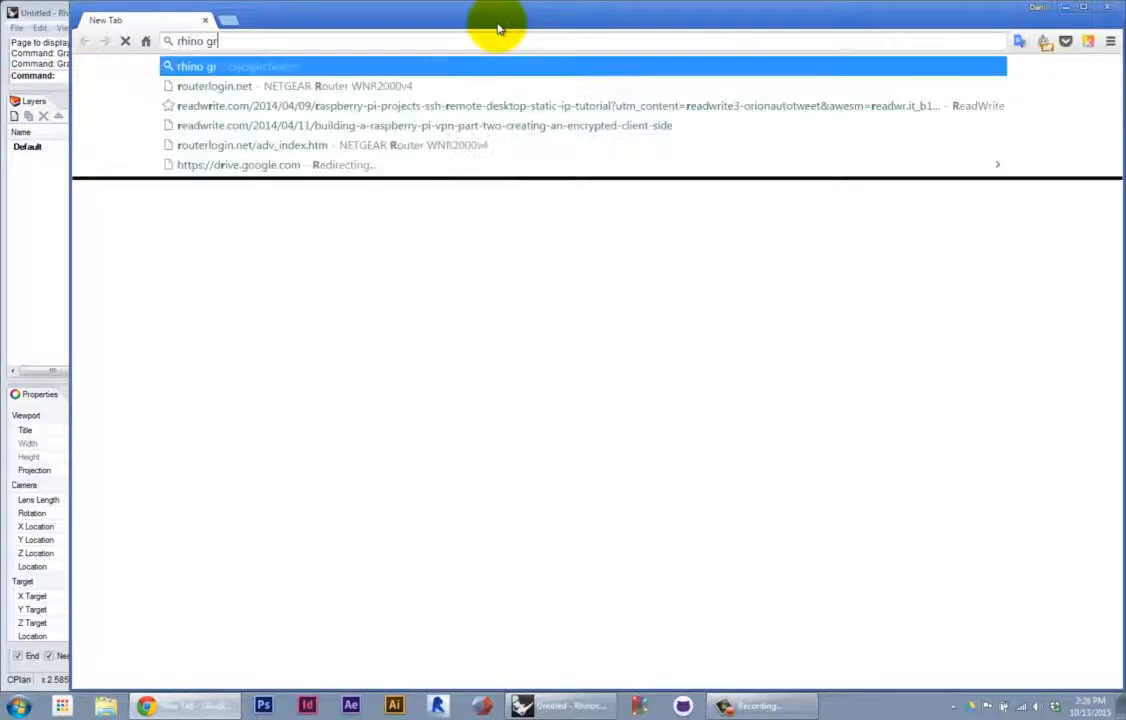
pyautogui.press('Return')
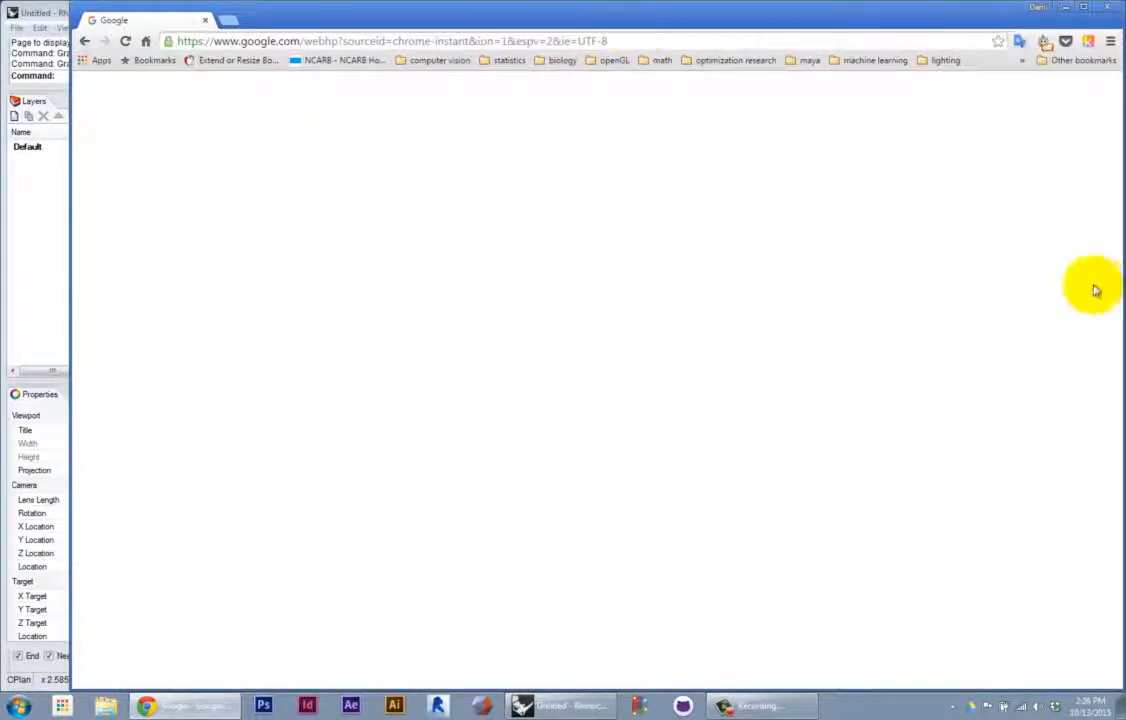
pyautogui.click(238, 204)
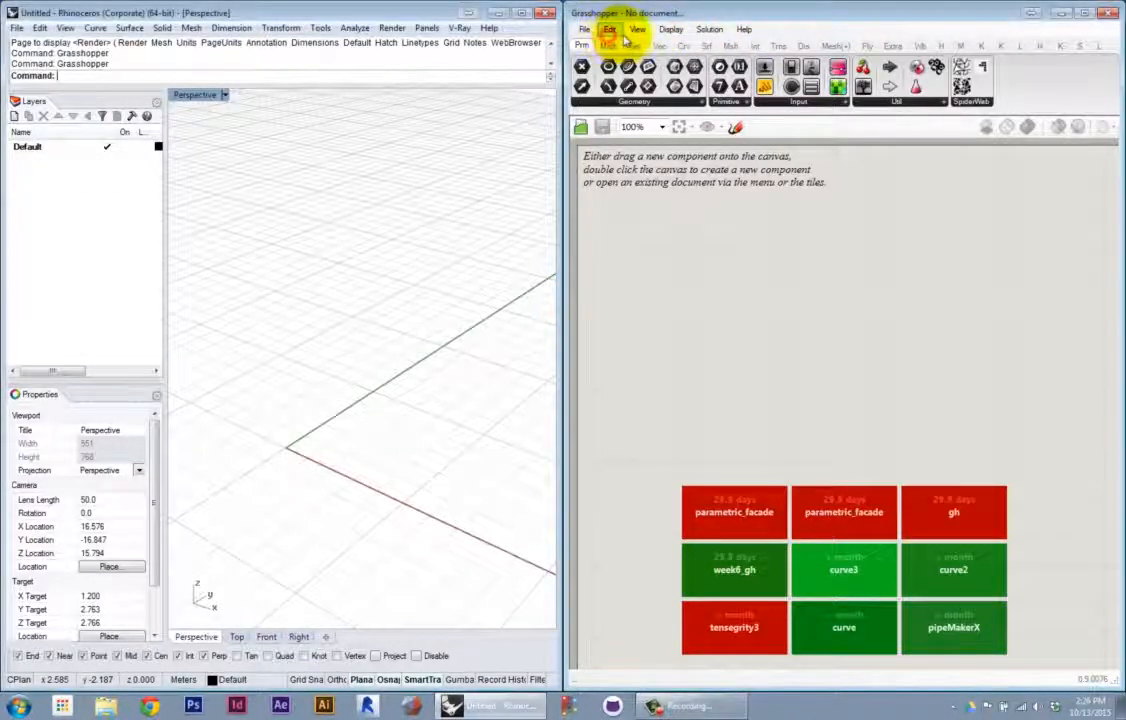
pyautogui.click(640, 30)
pyautogui.moveTo(668, 32)
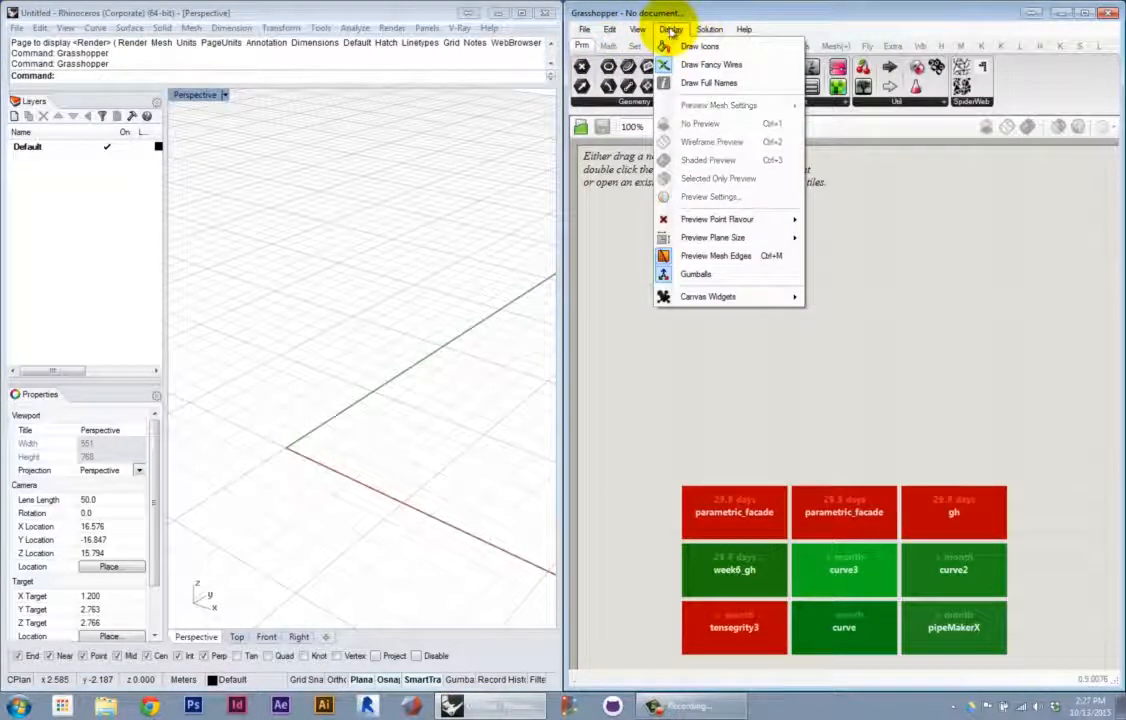
pyautogui.moveTo(712, 33)
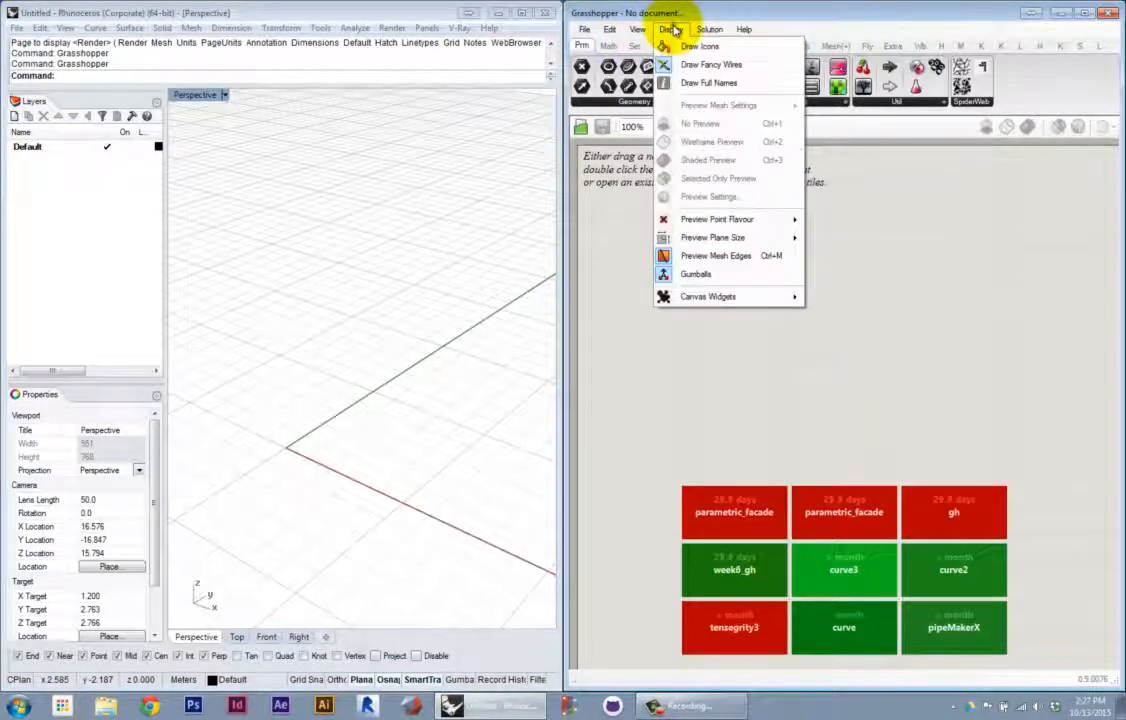
pyautogui.click(667, 30)
# Widen the Grasshopper window to show full category names and examine the Maths, Sets, Vector, Curve, Surface and Params components
pyautogui.moveTo(566, 70); pyautogui.dragTo(273, 78)
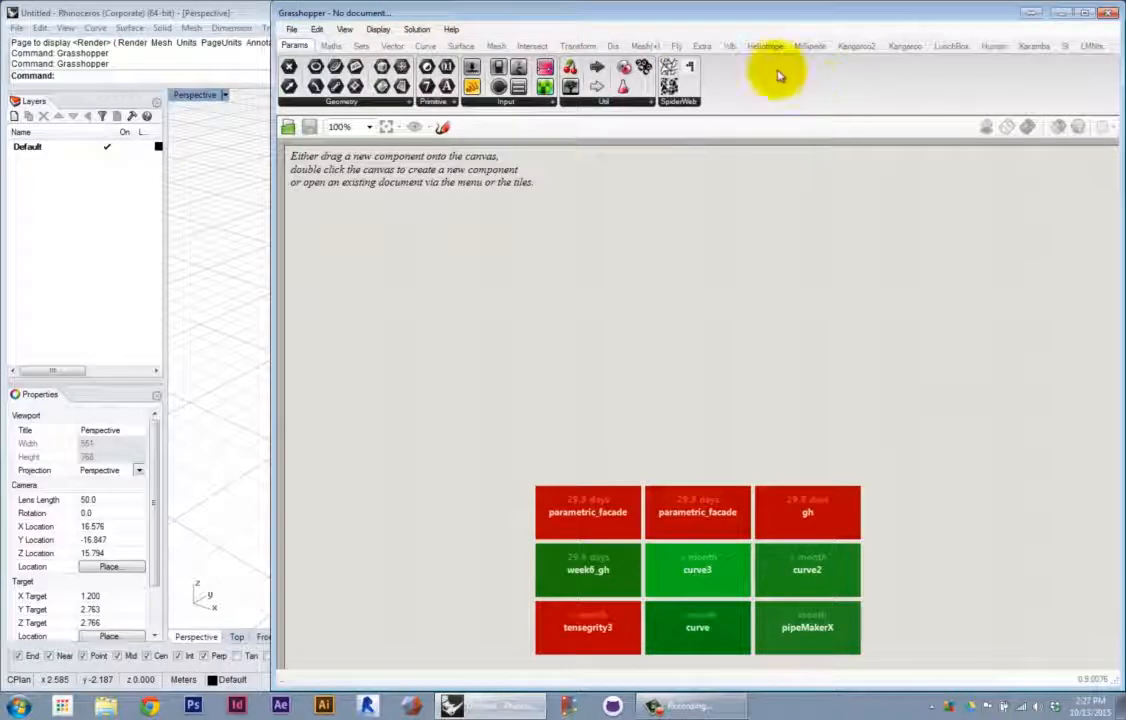
pyautogui.click(331, 47)
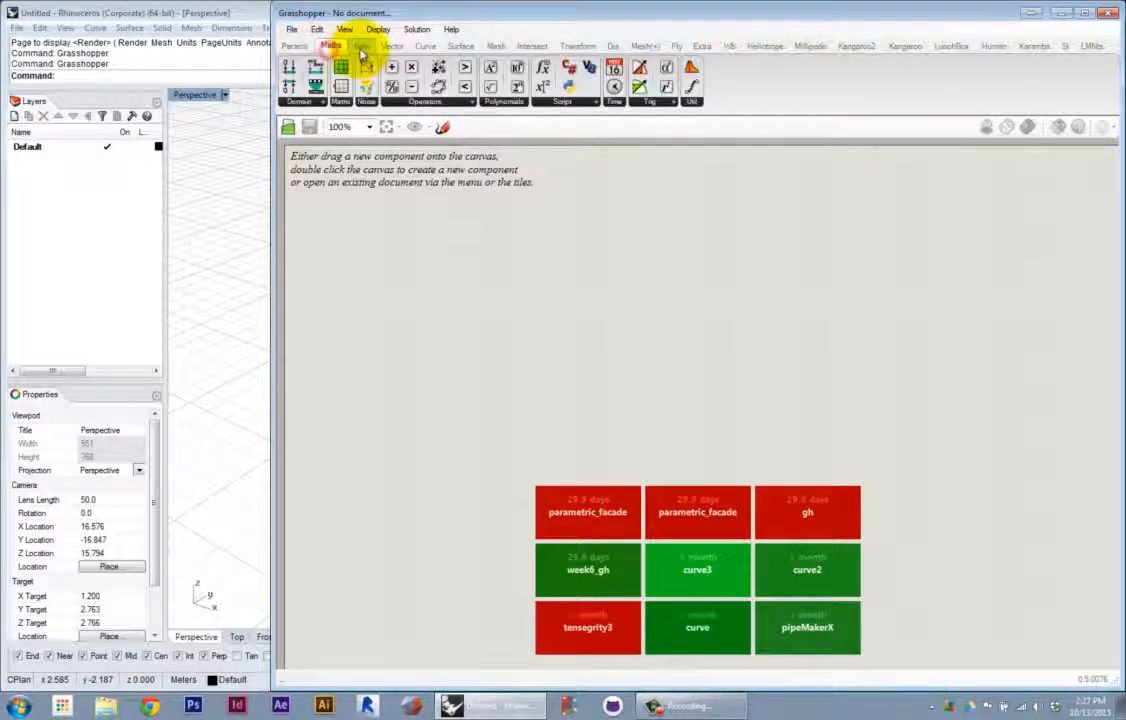
pyautogui.click(361, 47)
pyautogui.click(393, 46)
pyautogui.click(424, 46)
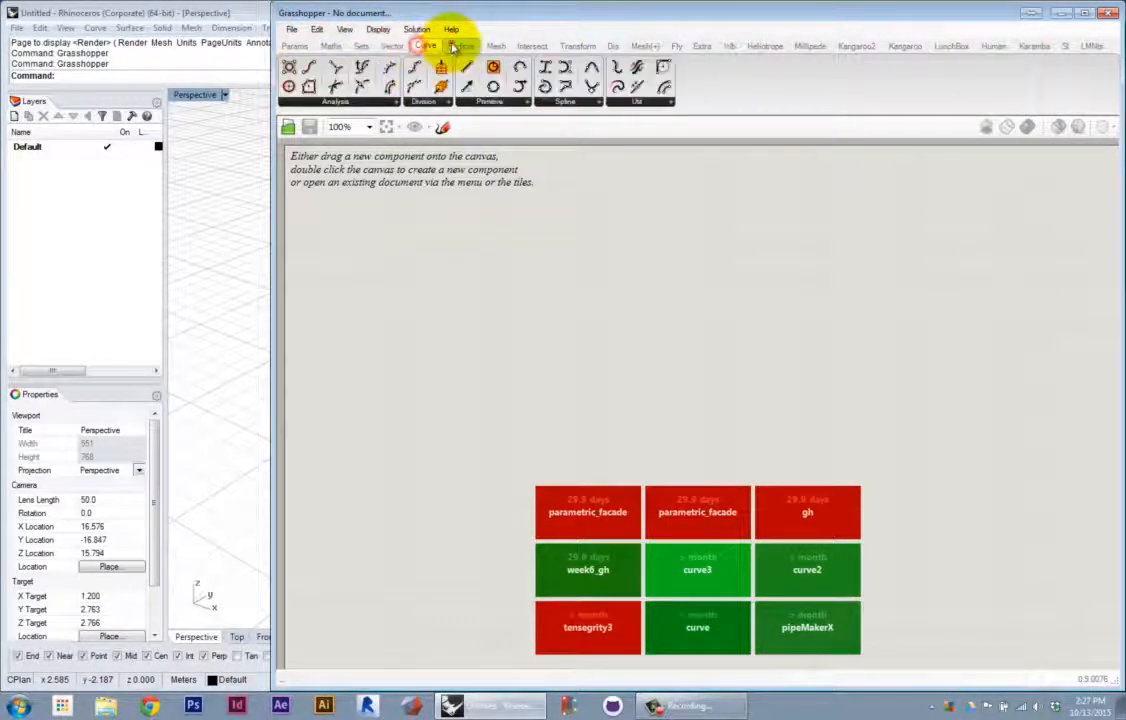
pyautogui.click(459, 46)
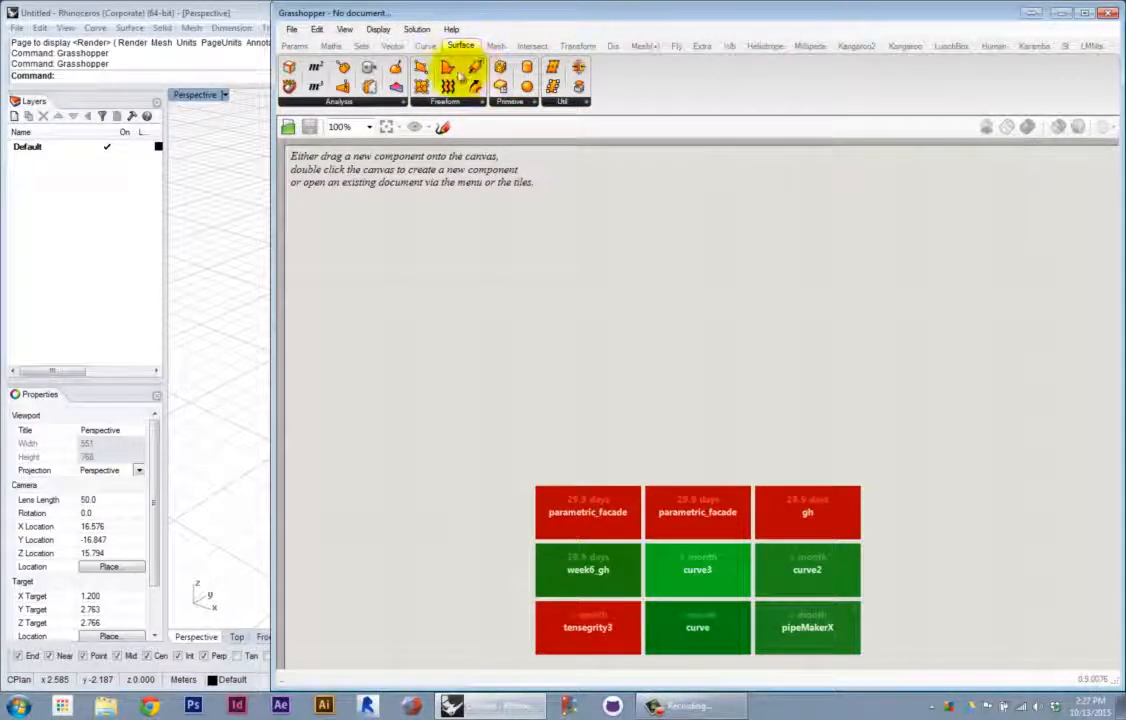
pyautogui.click(296, 46)
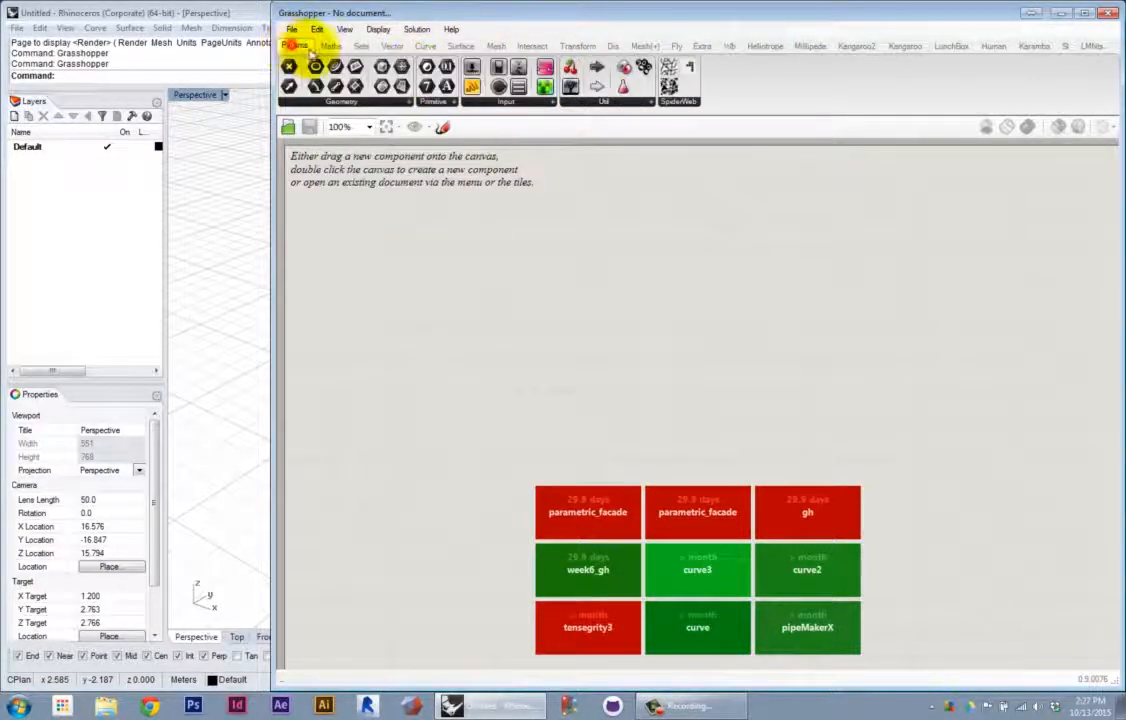
pyautogui.click(330, 47)
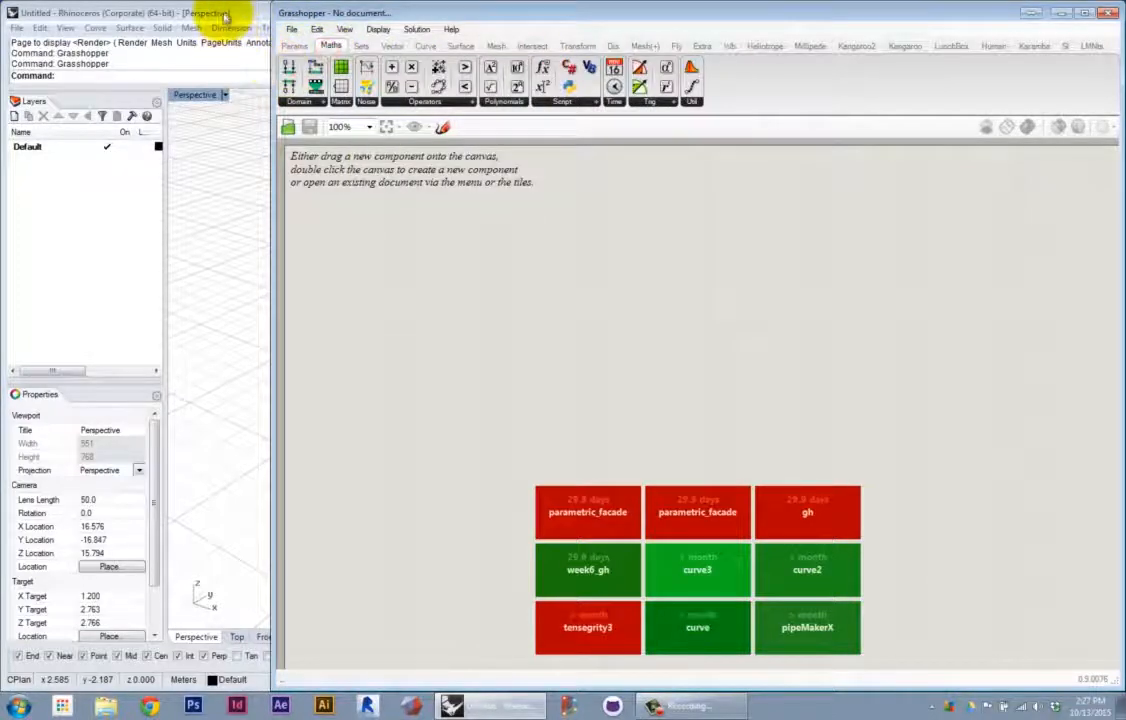
pyautogui.click(66, 27)
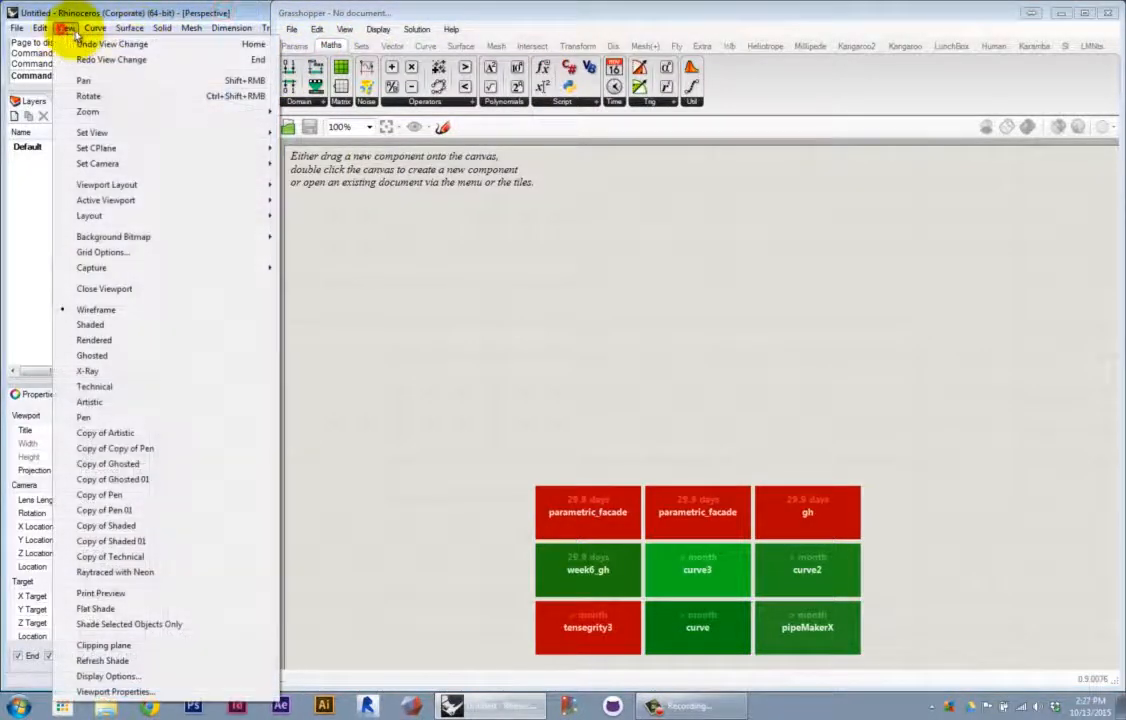
pyautogui.moveTo(130, 27)
pyautogui.click(173, 13)
pyautogui.click(419, 12)
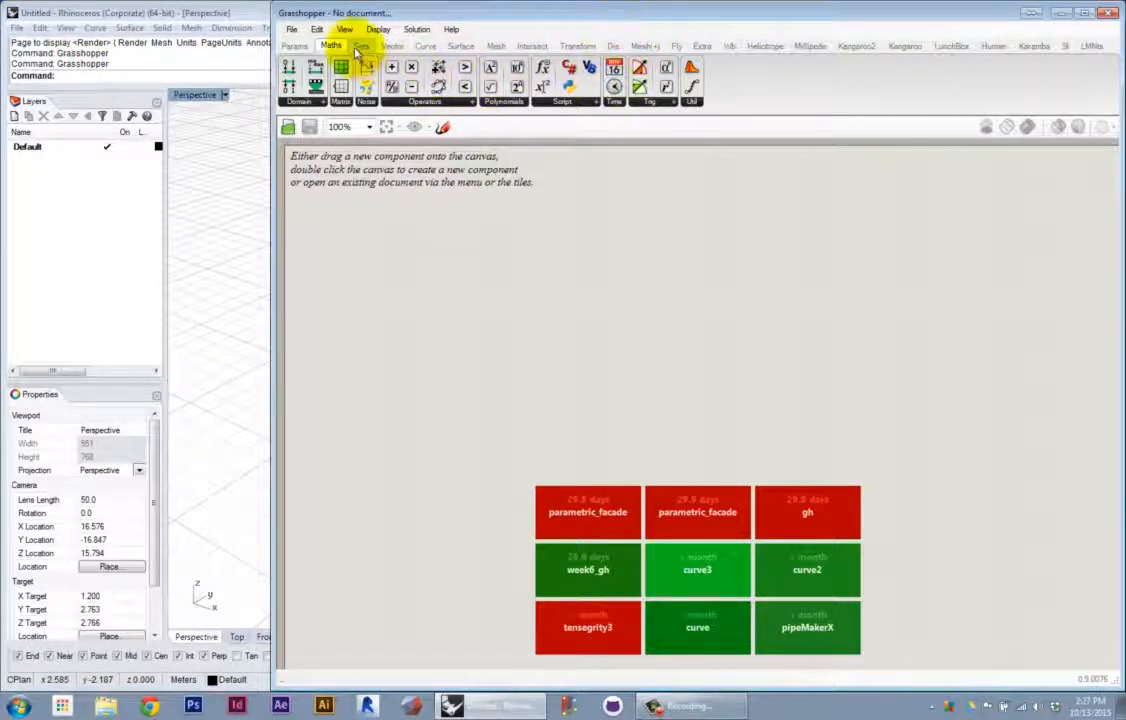
# Examine the component groups of the Params, Maths, Sets and Transform categories in Grasshopper
pyautogui.click(305, 47)
pyautogui.click(332, 47)
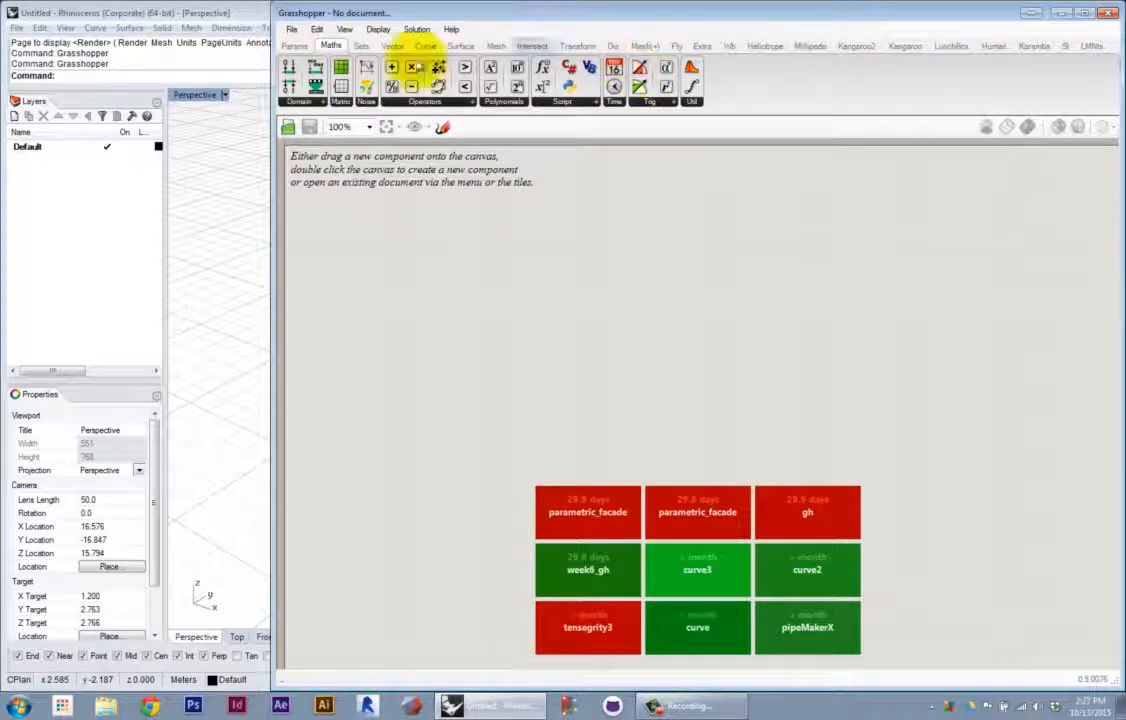
pyautogui.click(361, 46)
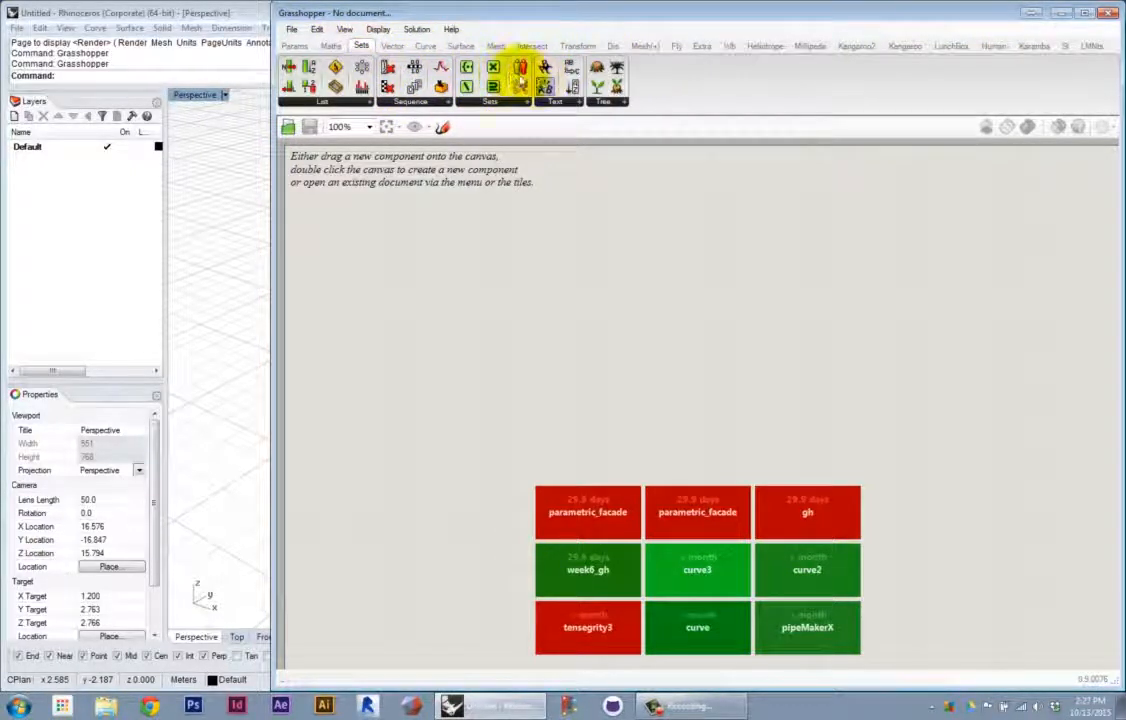
pyautogui.click(294, 46)
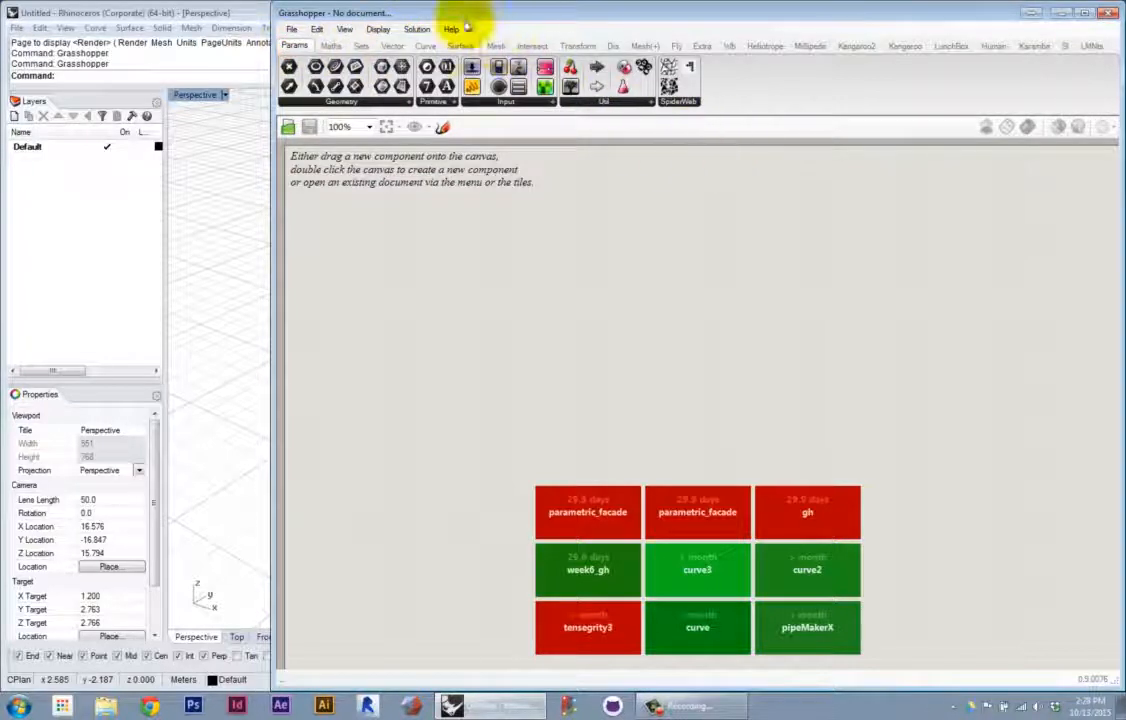
pyautogui.click(580, 46)
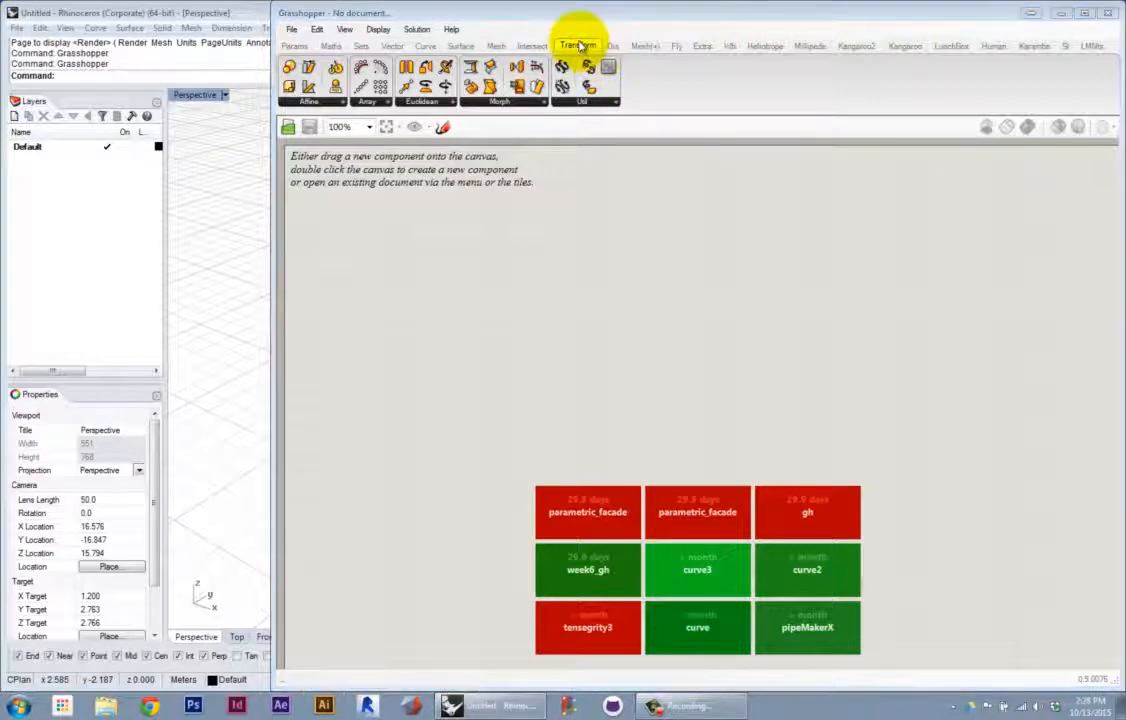
# Examine the add-on component categories, including Mesh(+), Firefly, Wb, Heliotrope, Millipede, Kangaroo2, Kangaroo, LunchBox, Human and Karamba
pyautogui.click(646, 47)
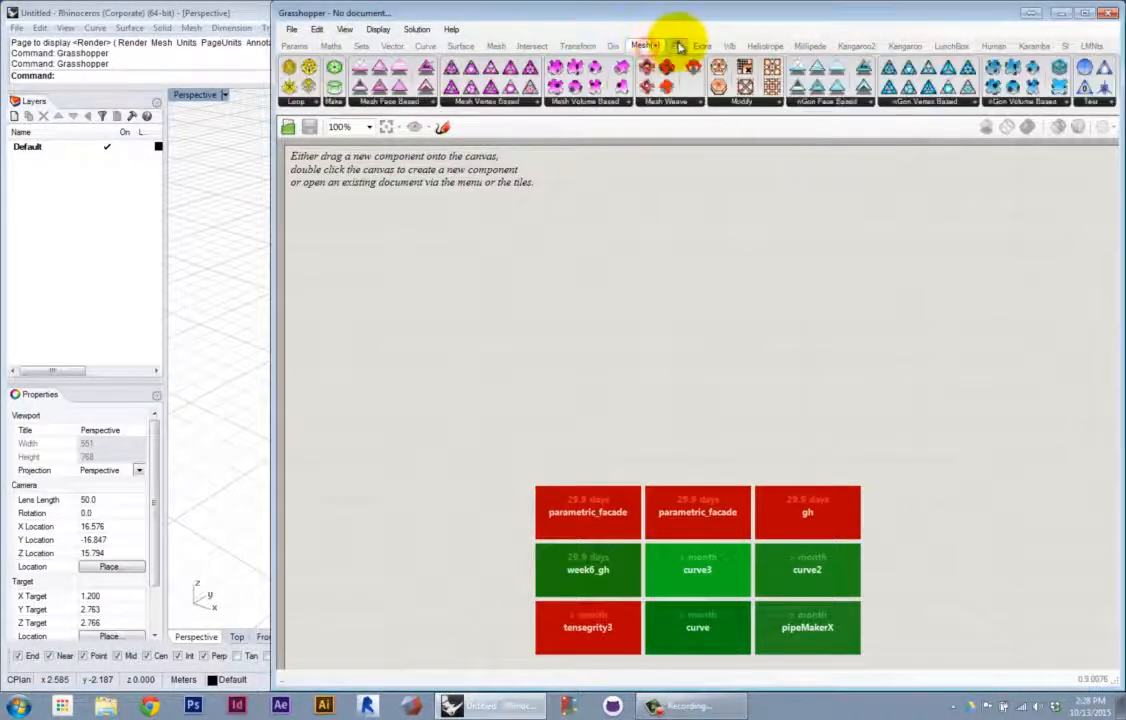
pyautogui.click(679, 47)
pyautogui.click(727, 46)
pyautogui.click(766, 46)
pyautogui.click(810, 46)
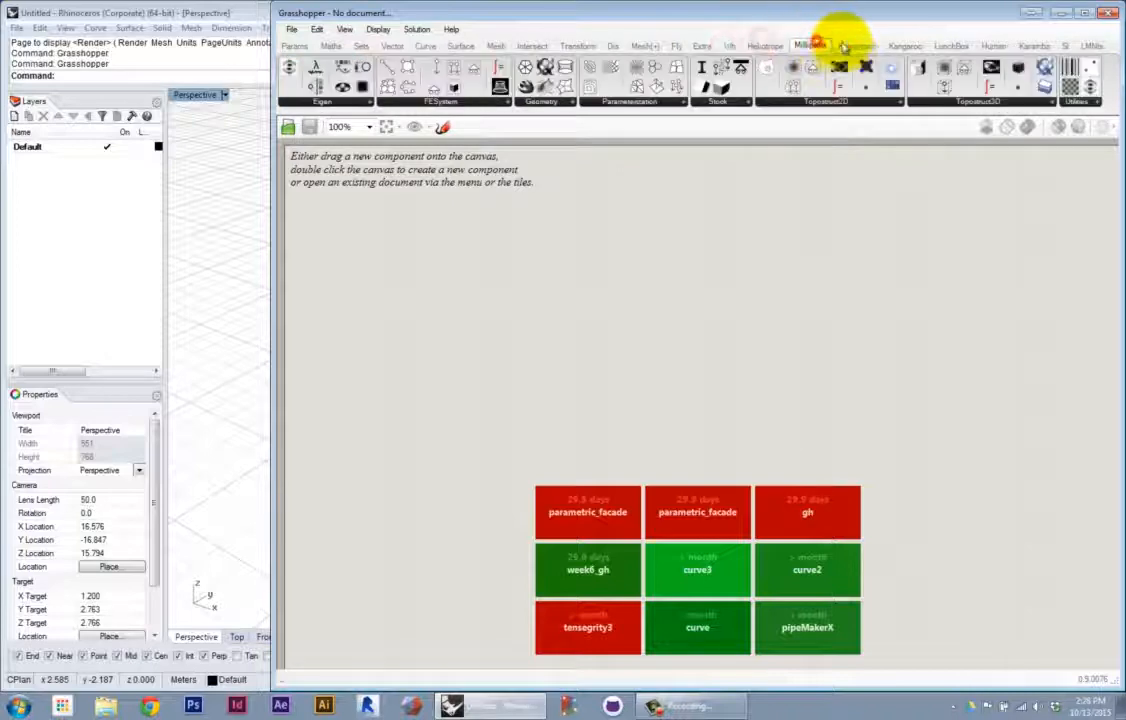
pyautogui.click(848, 47)
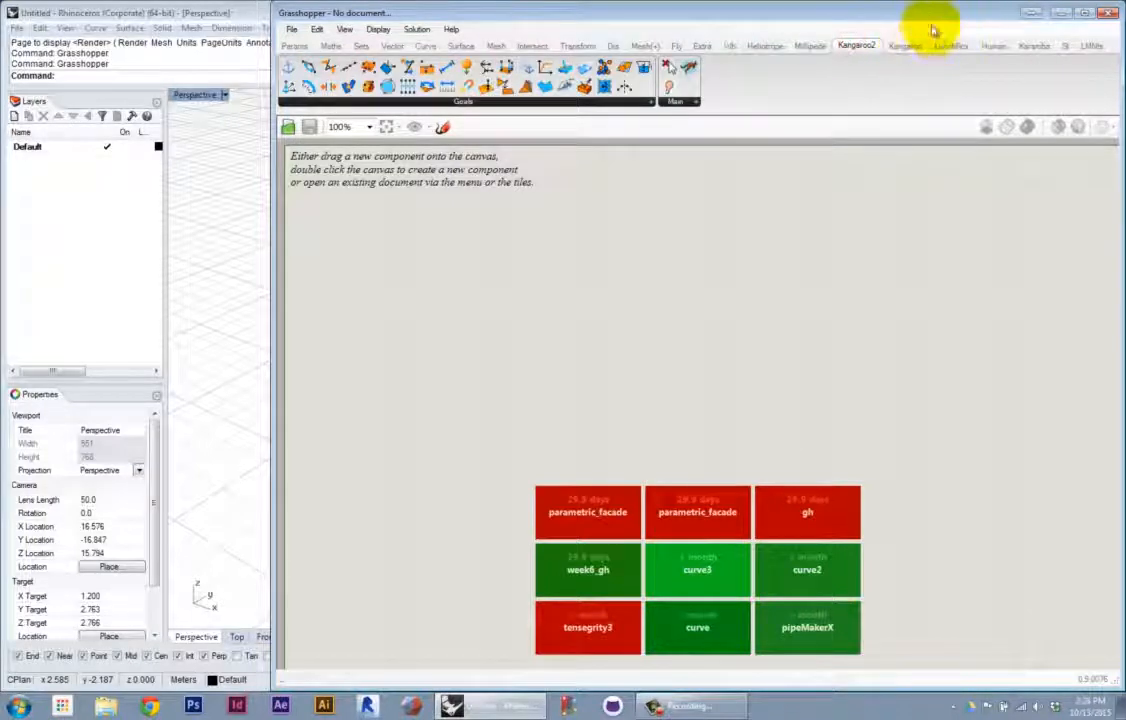
pyautogui.click(899, 48)
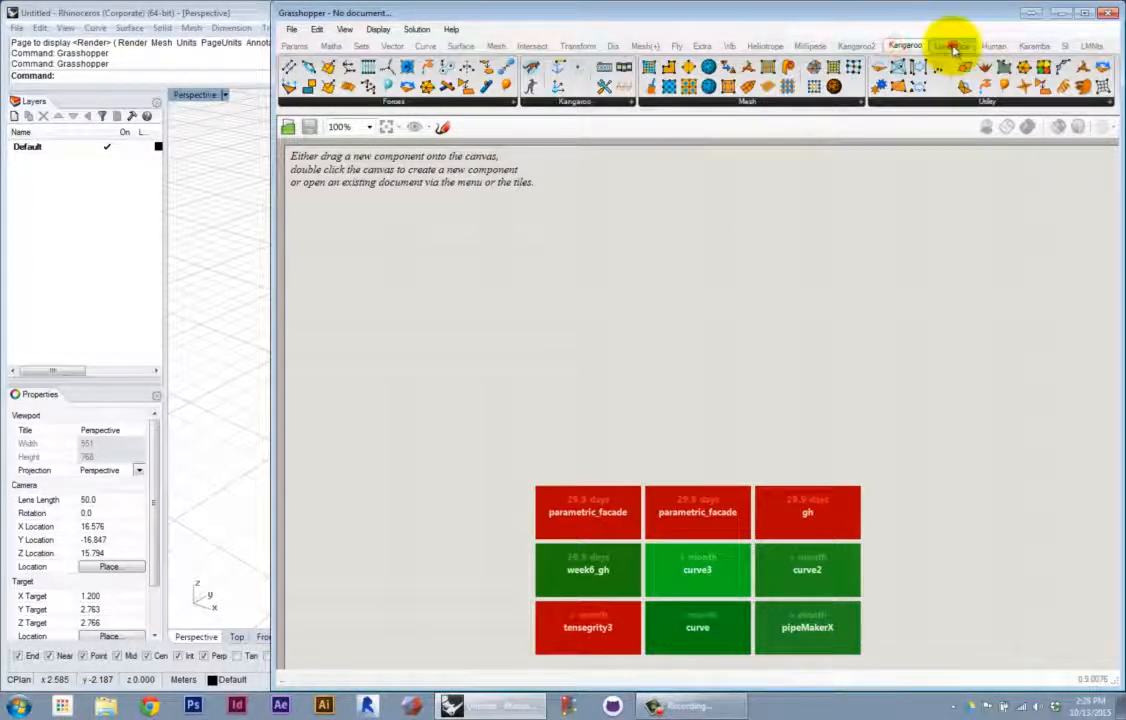
pyautogui.click(953, 48)
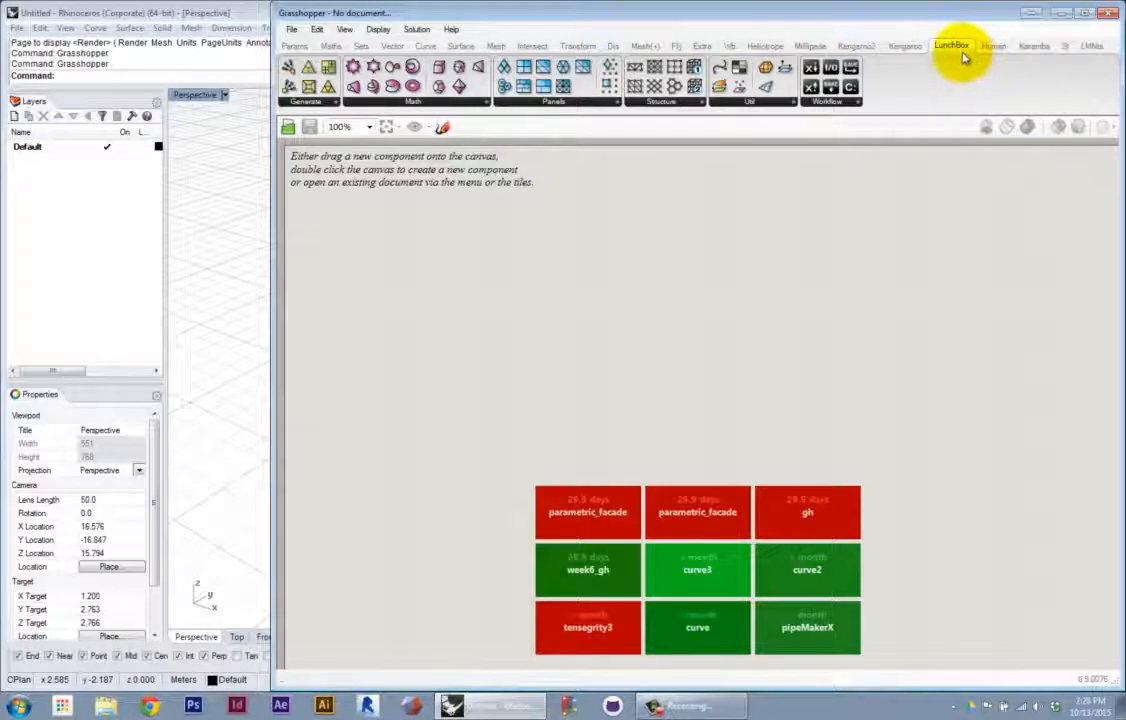
pyautogui.click(902, 47)
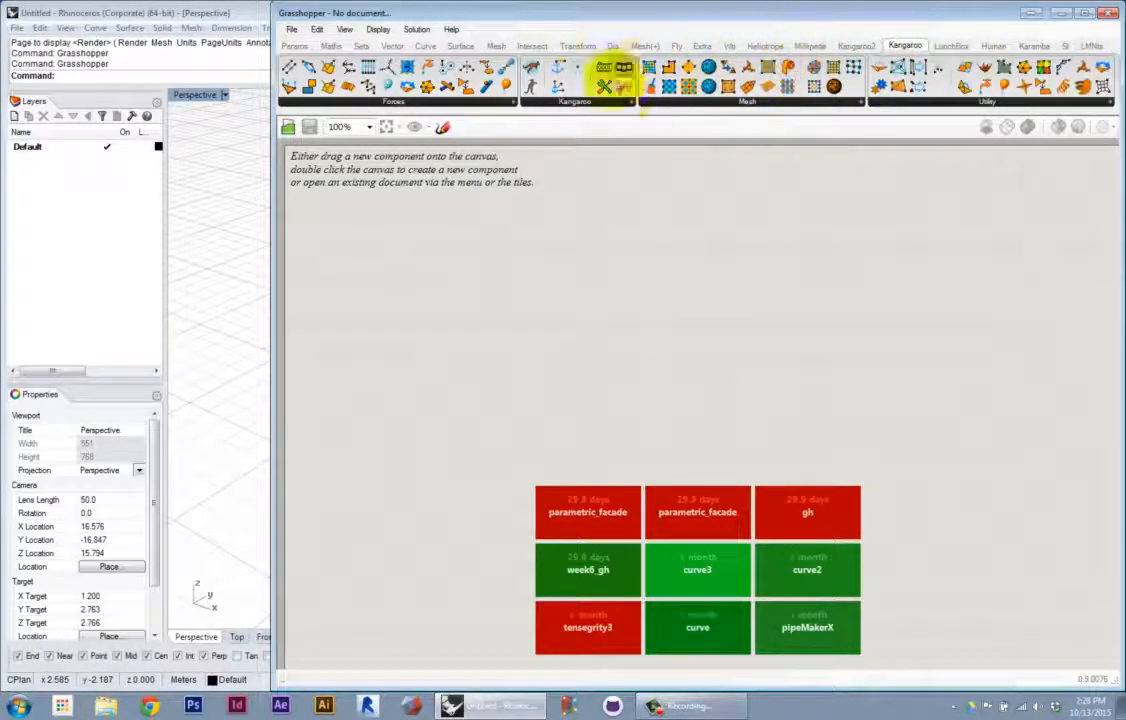
pyautogui.click(731, 46)
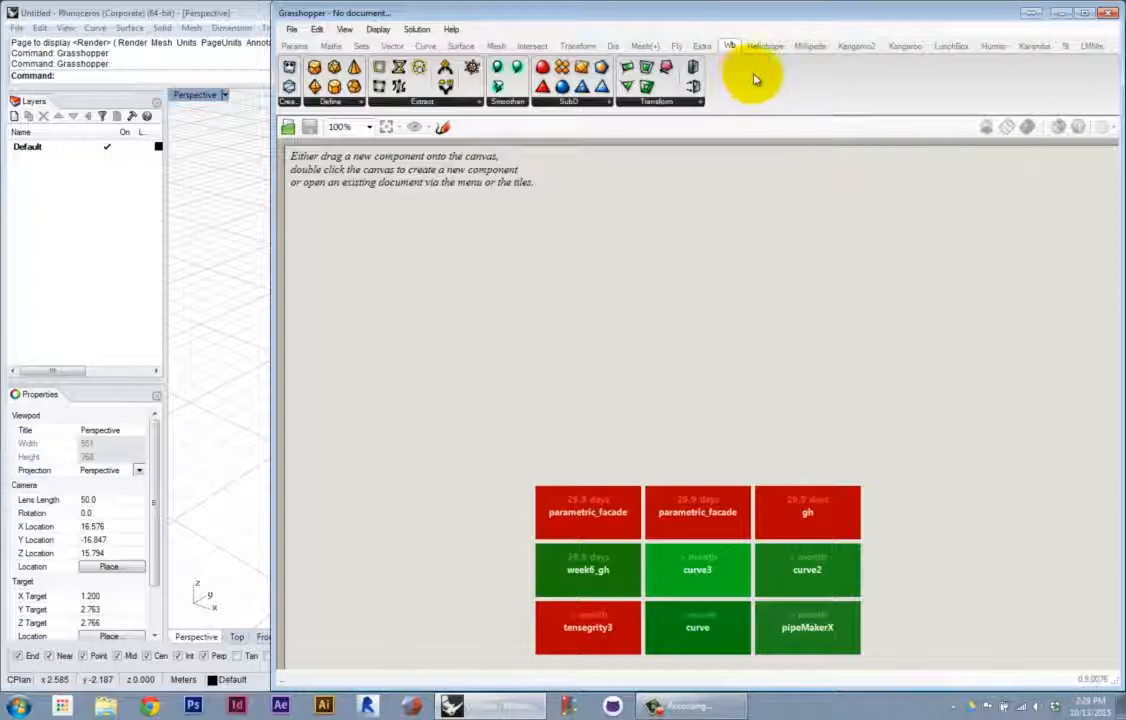
pyautogui.click(994, 47)
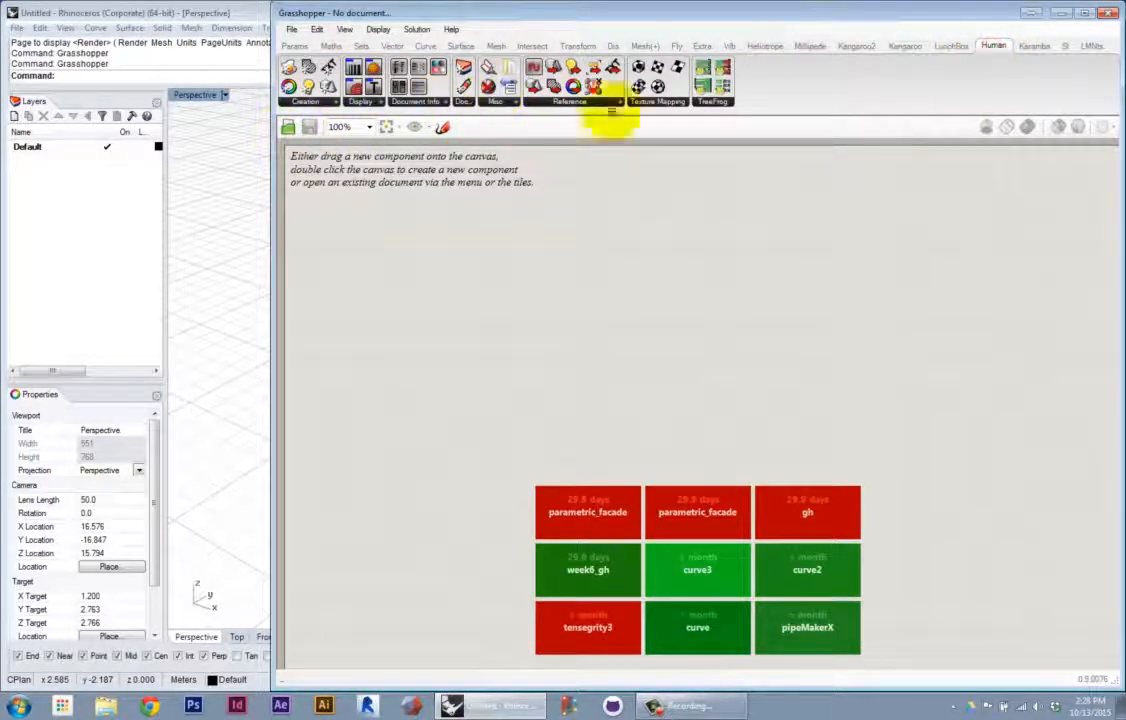
pyautogui.click(1040, 48)
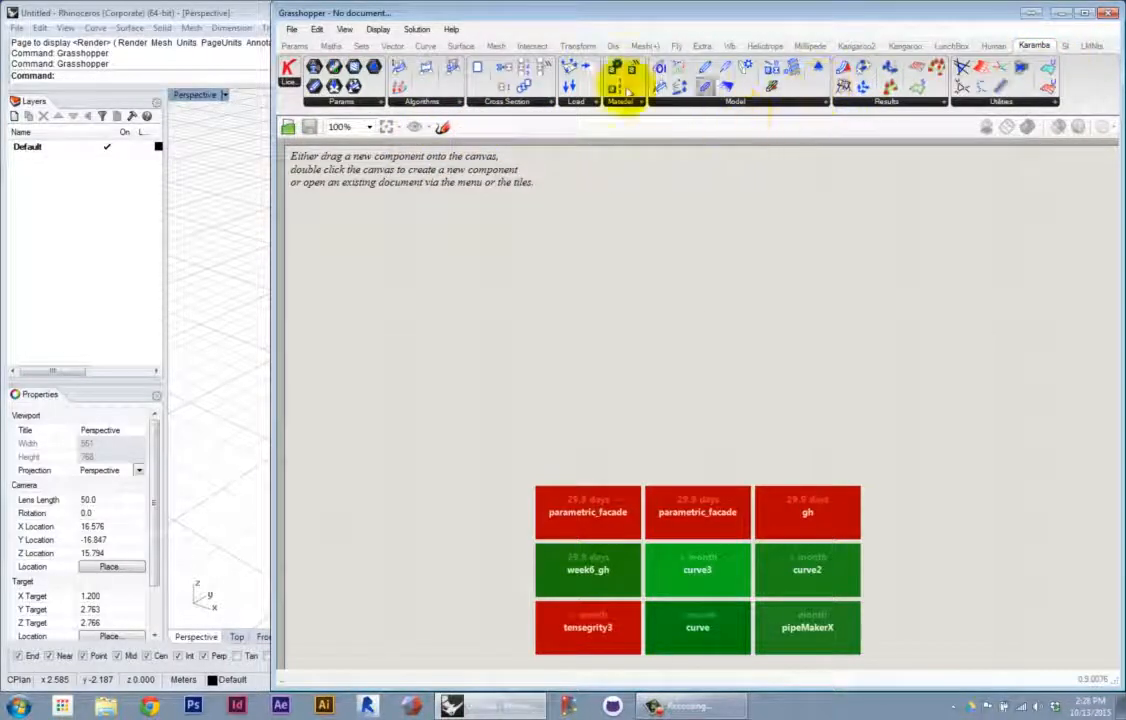
# Bring back the Params components and snap the Grasshopper window to half the screen beside Rhino
pyautogui.moveTo(274, 280); pyautogui.dragTo(252, 280)
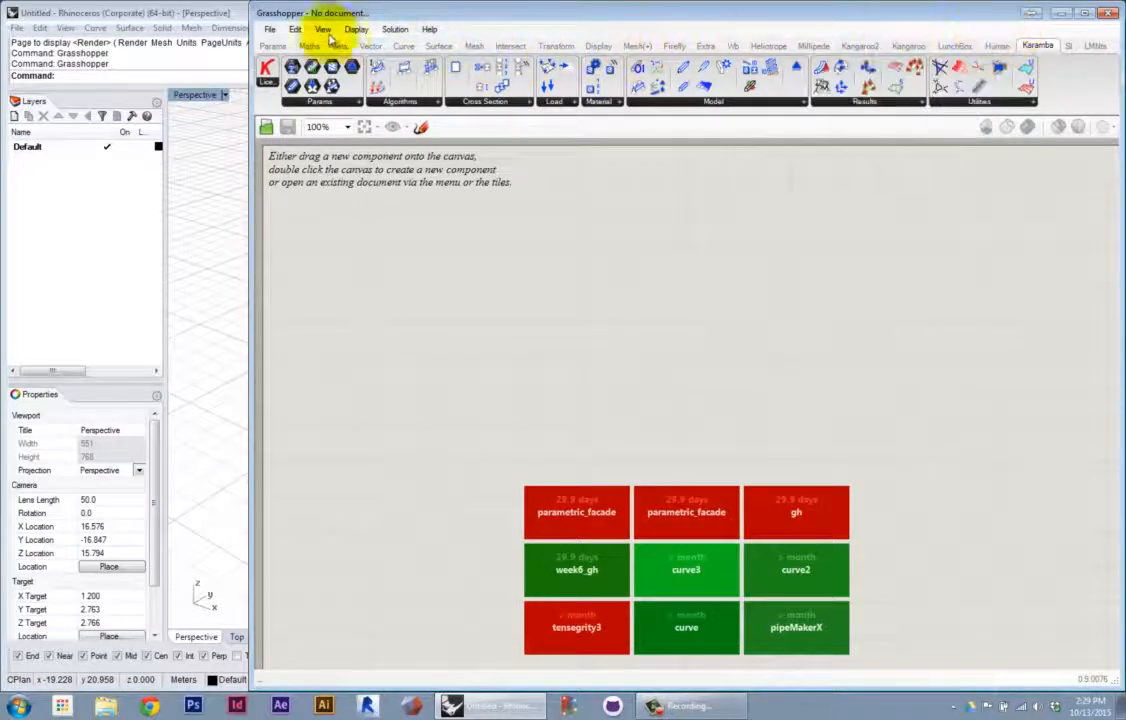
pyautogui.click(268, 46)
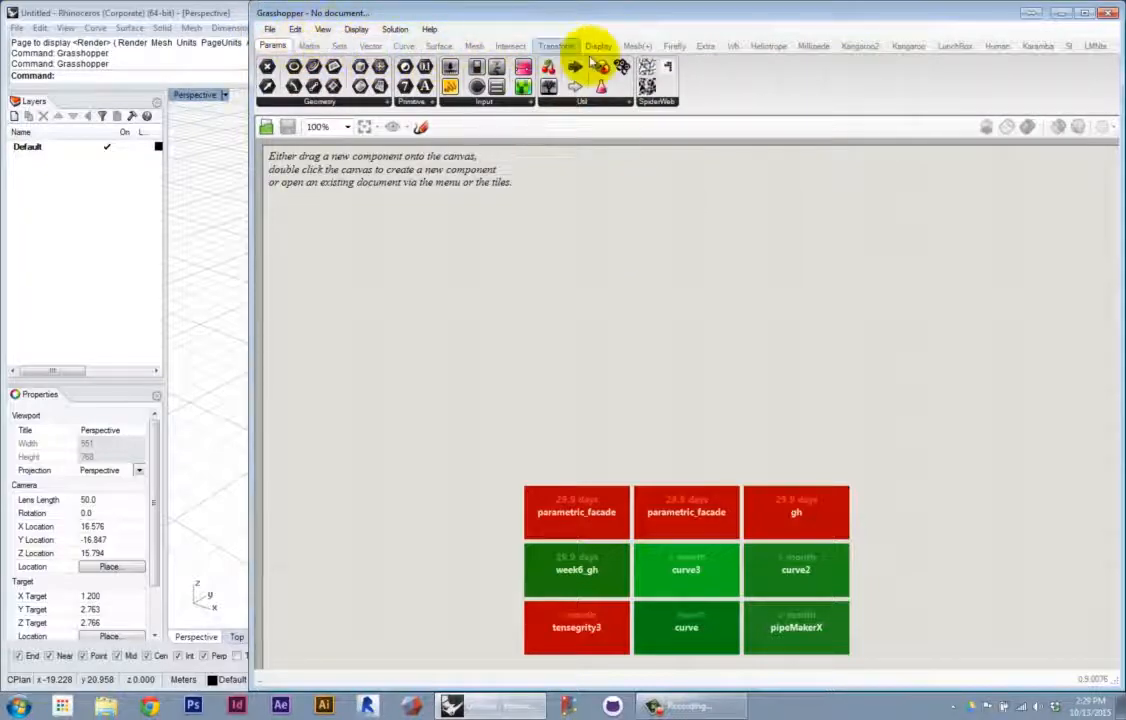
pyautogui.moveTo(600, 18); pyautogui.dragTo(1124, 48)
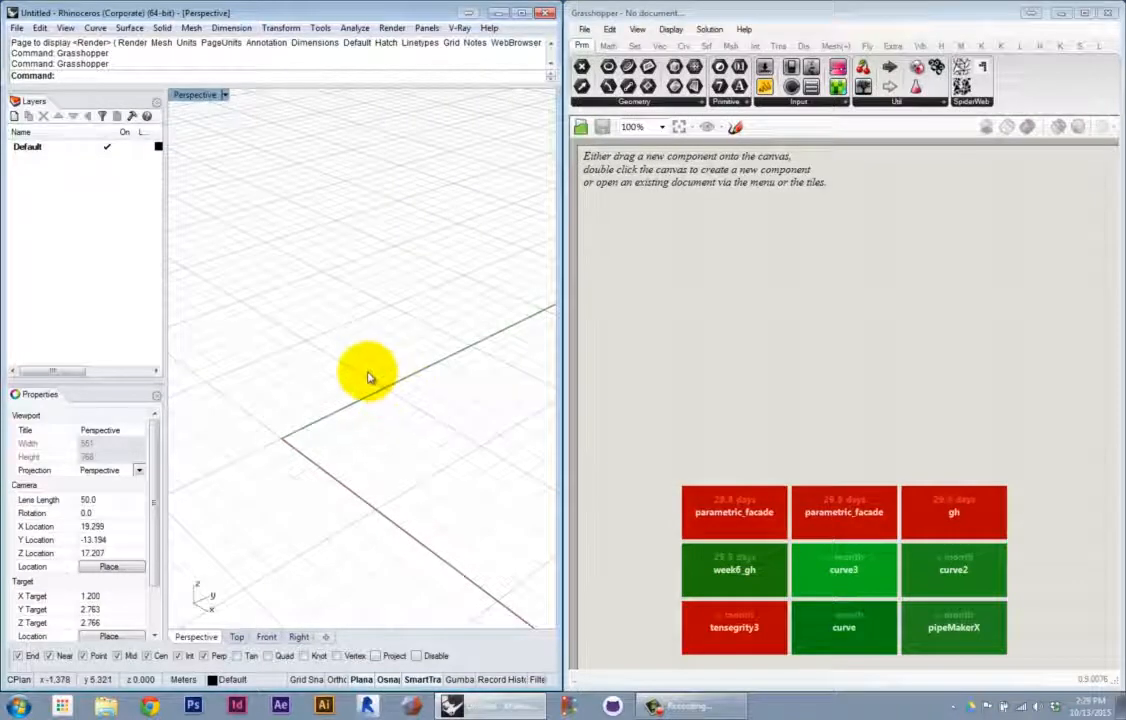
# Draw a straight two-point curve in the Rhino Perspective view, starting at the origin (0) and running along the Y axis
pyautogui.moveTo(335, 455); pyautogui.dragTo(450, 451, button='right')
pyautogui.scroll(10, 202, 499)
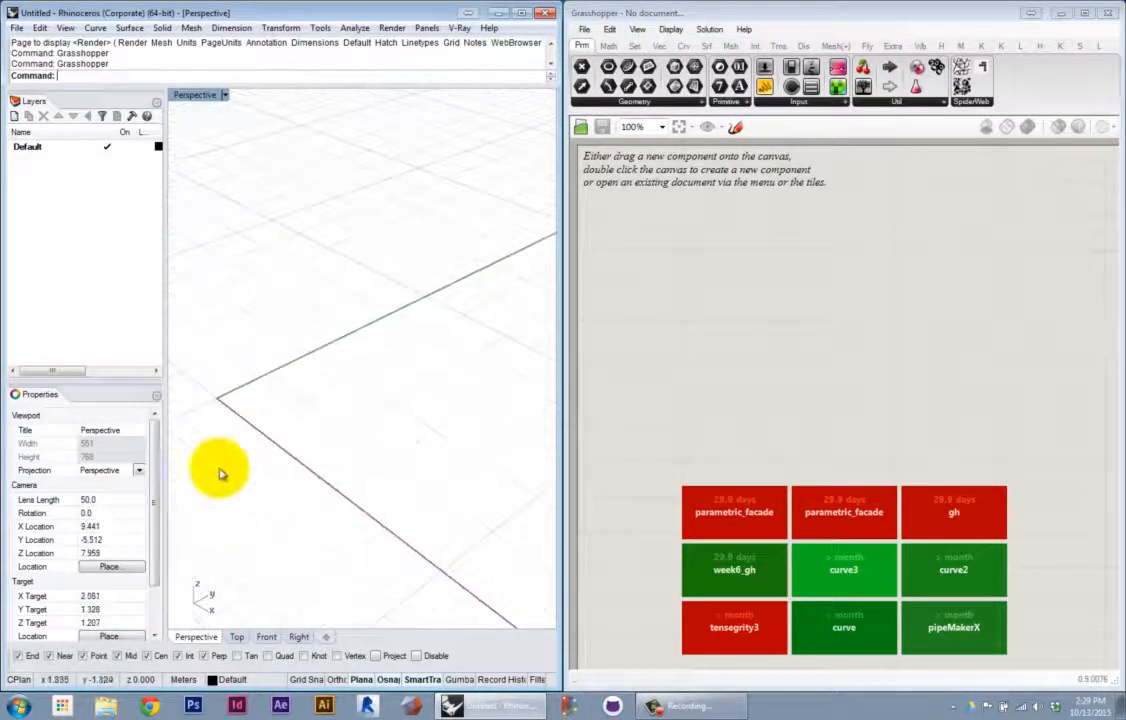
pyautogui.moveTo(259, 444); pyautogui.dragTo(280, 452, button='right')
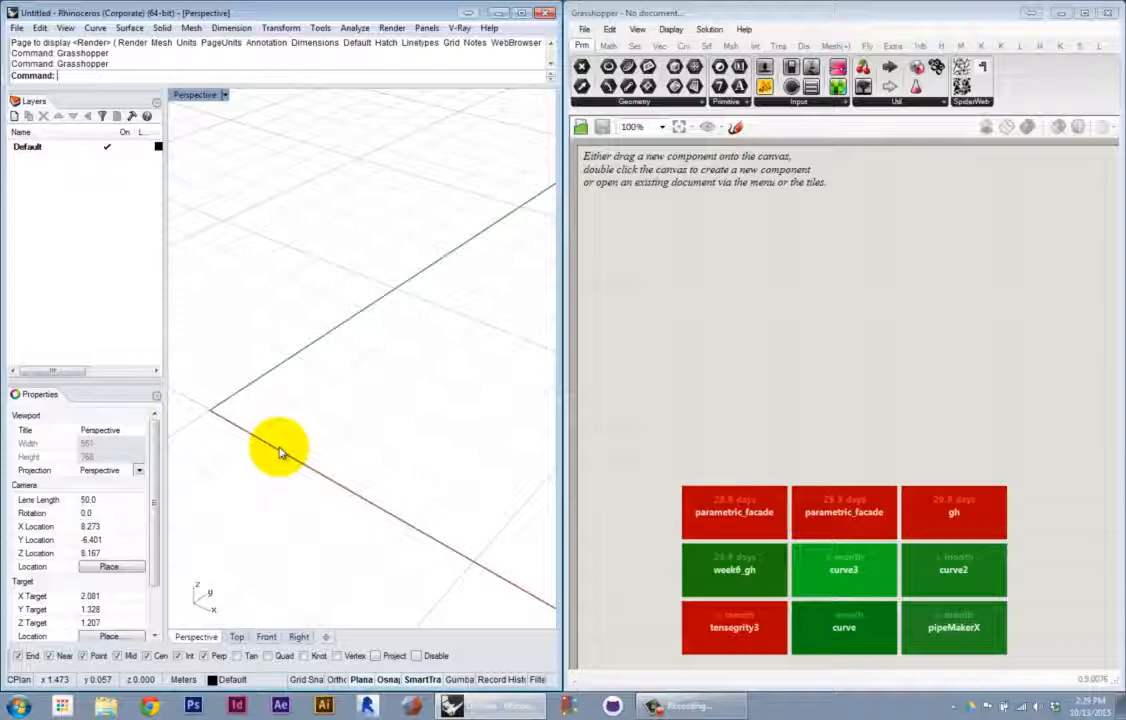
pyautogui.press('Return')
pyautogui.write('0')
pyautogui.press('Return')
pyautogui.scroll(-3, 248, 424)
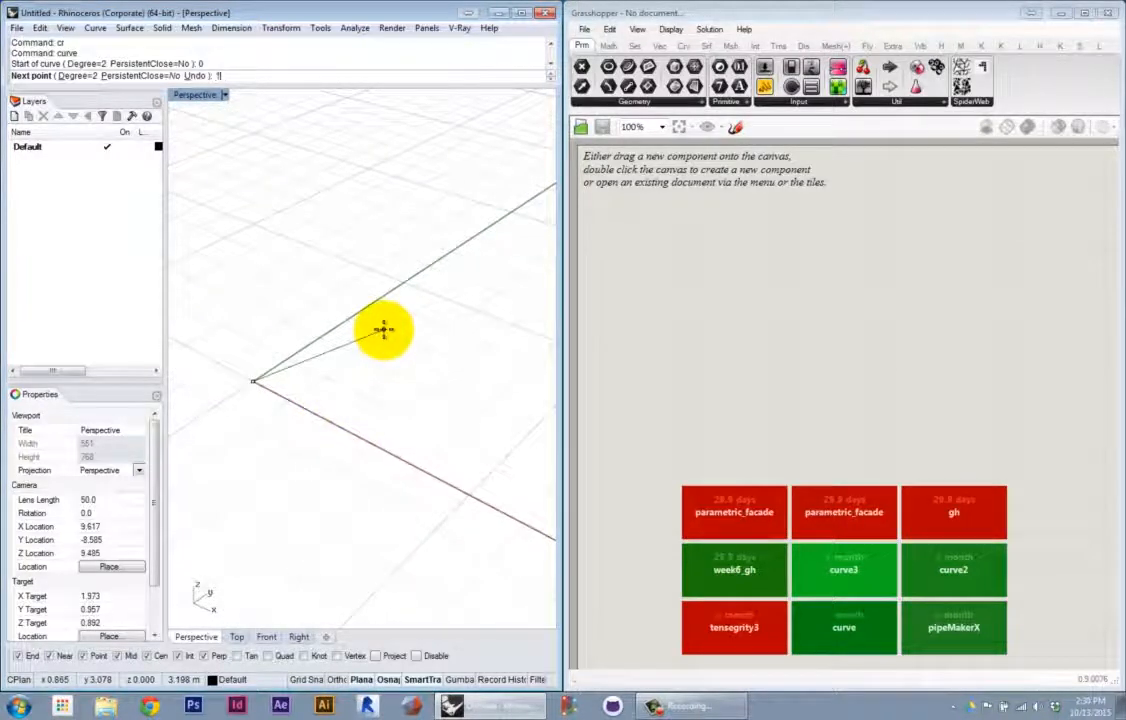
pyautogui.click(437, 322)
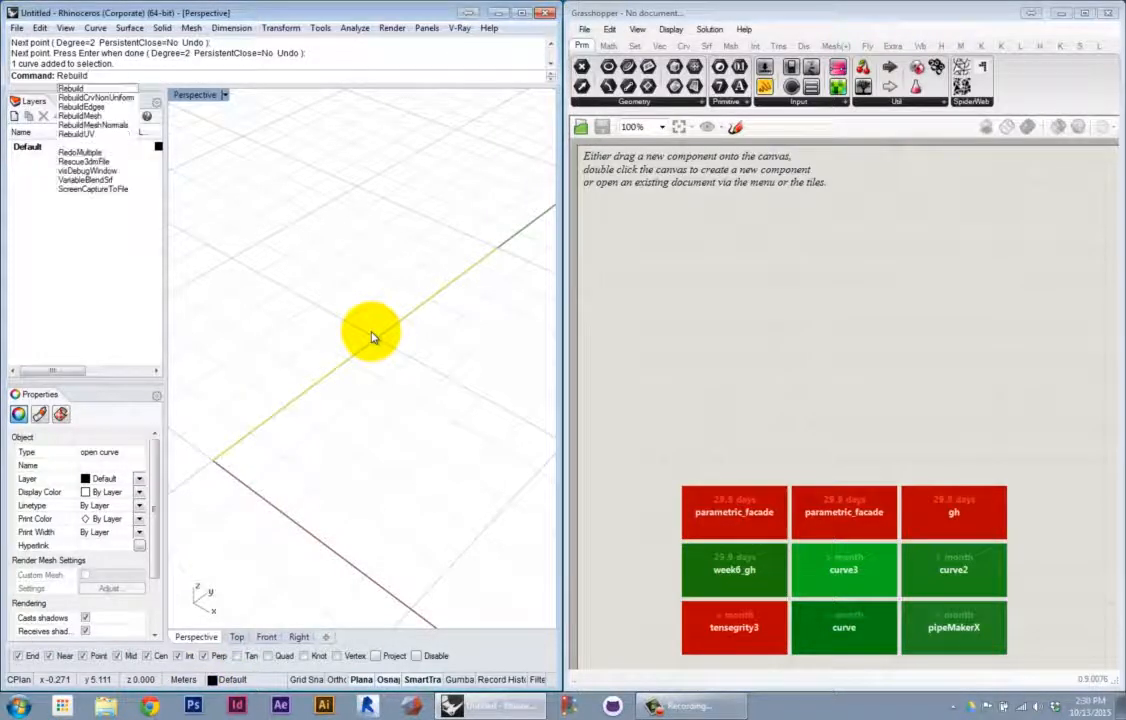
# Rebuild the straight curve with a point count of 3 and degree 2
pyautogui.press('Return')
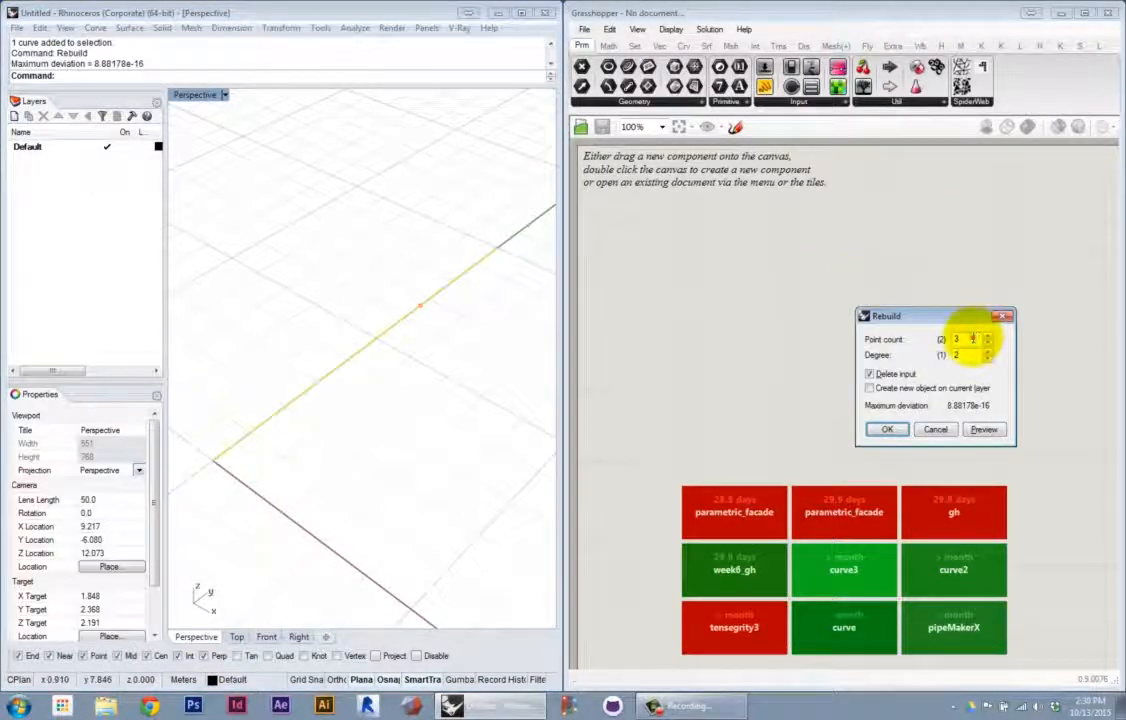
pyautogui.click(971, 355)
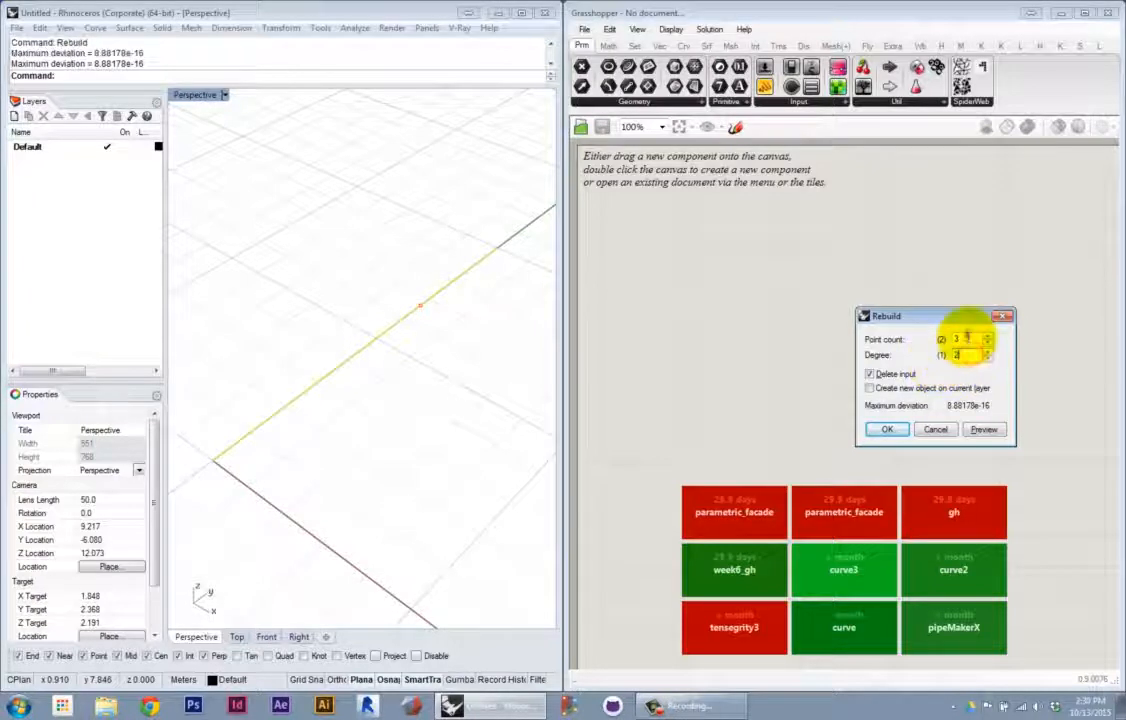
pyautogui.click(887, 429)
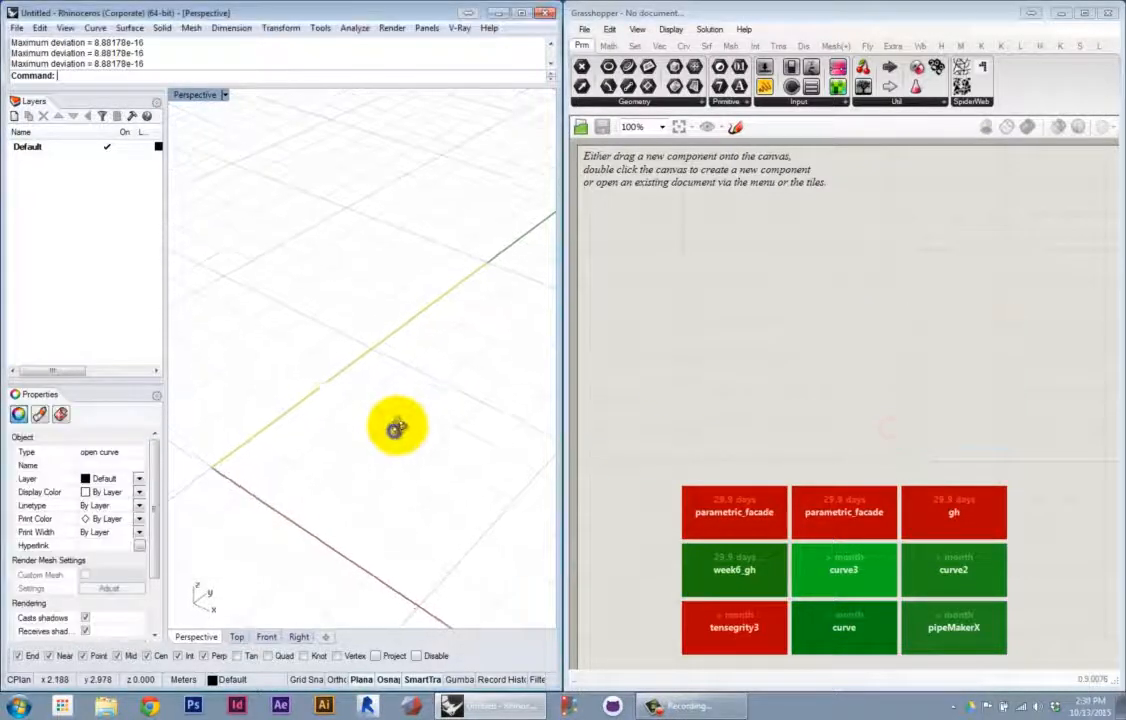
# Show the curve's control points and move the middle one away from the Y axis to bow the curve into an arc
pyautogui.moveTo(396, 428); pyautogui.dragTo(395, 440, button='right')
pyautogui.press('F10')
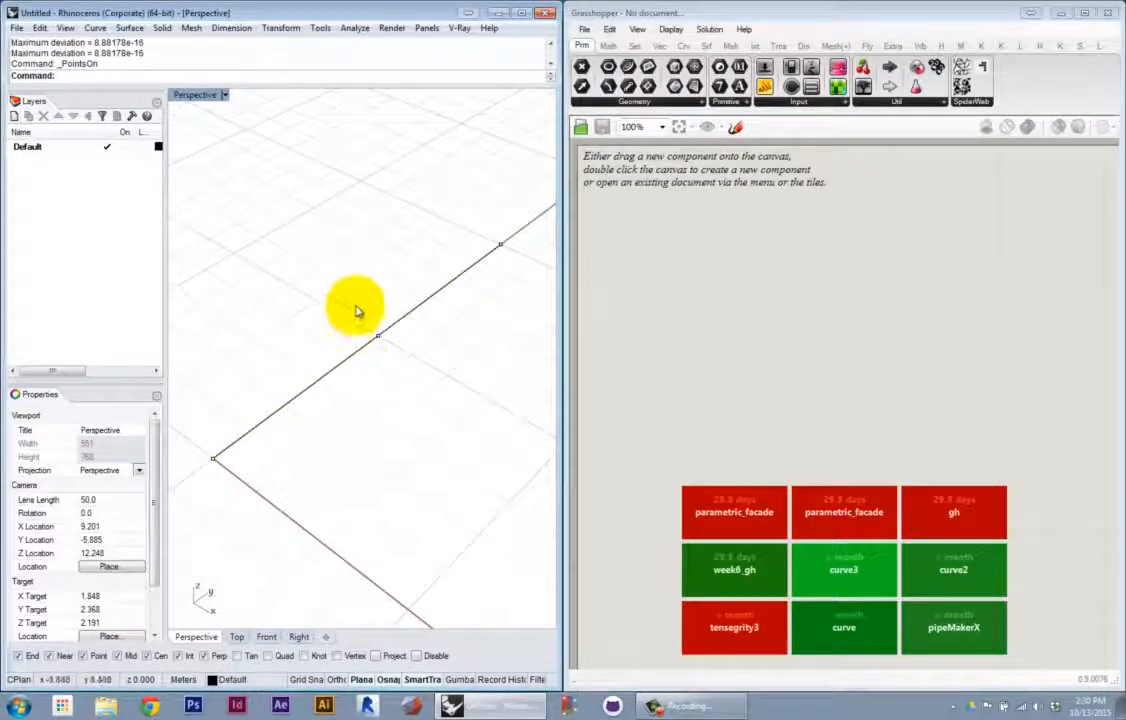
pyautogui.moveTo(357, 306); pyautogui.dragTo(395, 355)
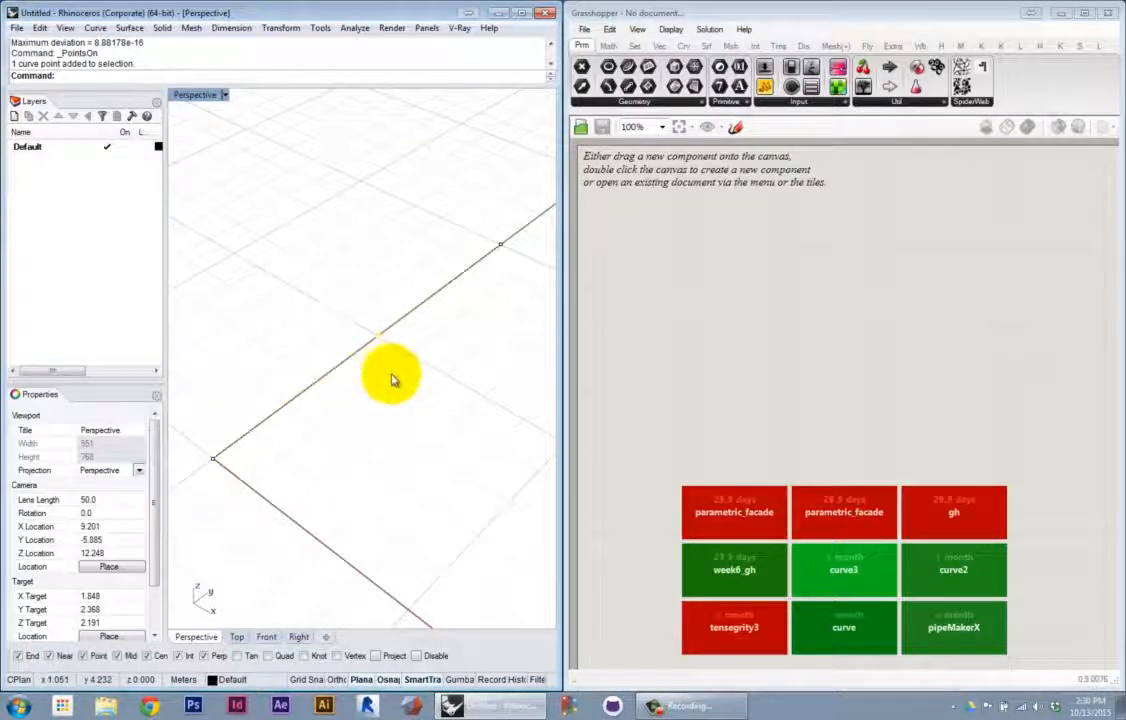
pyautogui.moveTo(380, 343); pyautogui.dragTo(505, 408)
pyautogui.click(508, 463)
pyautogui.keyDown('shift'); pyautogui.moveTo(483, 457); pyautogui.dragTo(438, 440, button='right'); pyautogui.keyUp('shift')
pyautogui.scroll(-2, 434, 442)
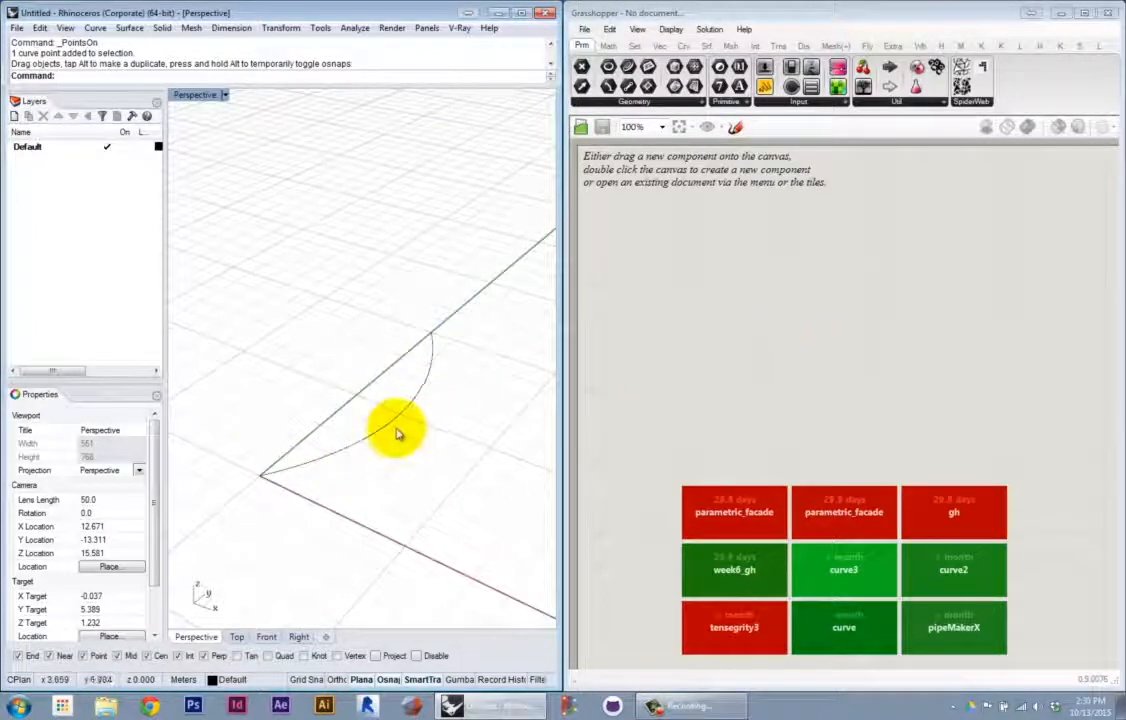
pyautogui.click(387, 425)
pyautogui.click(429, 425)
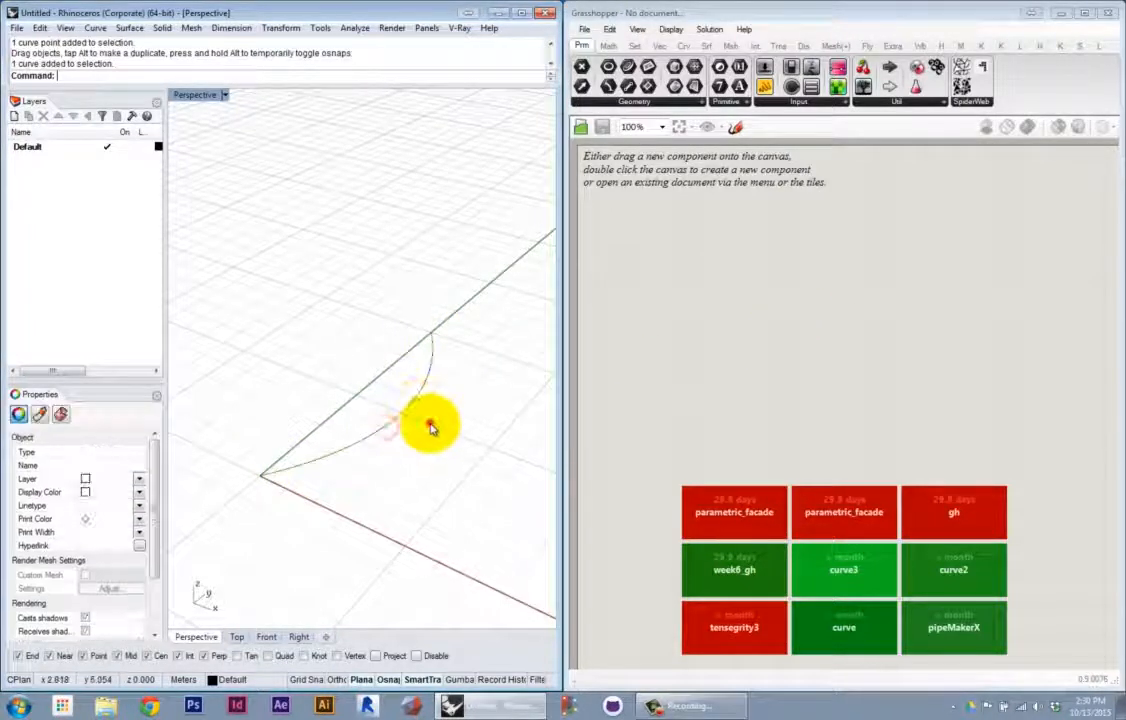
# Place a Geometry parameter from the Params geometry components on the Grasshopper canvas and reposition it
pyautogui.click(739, 364)
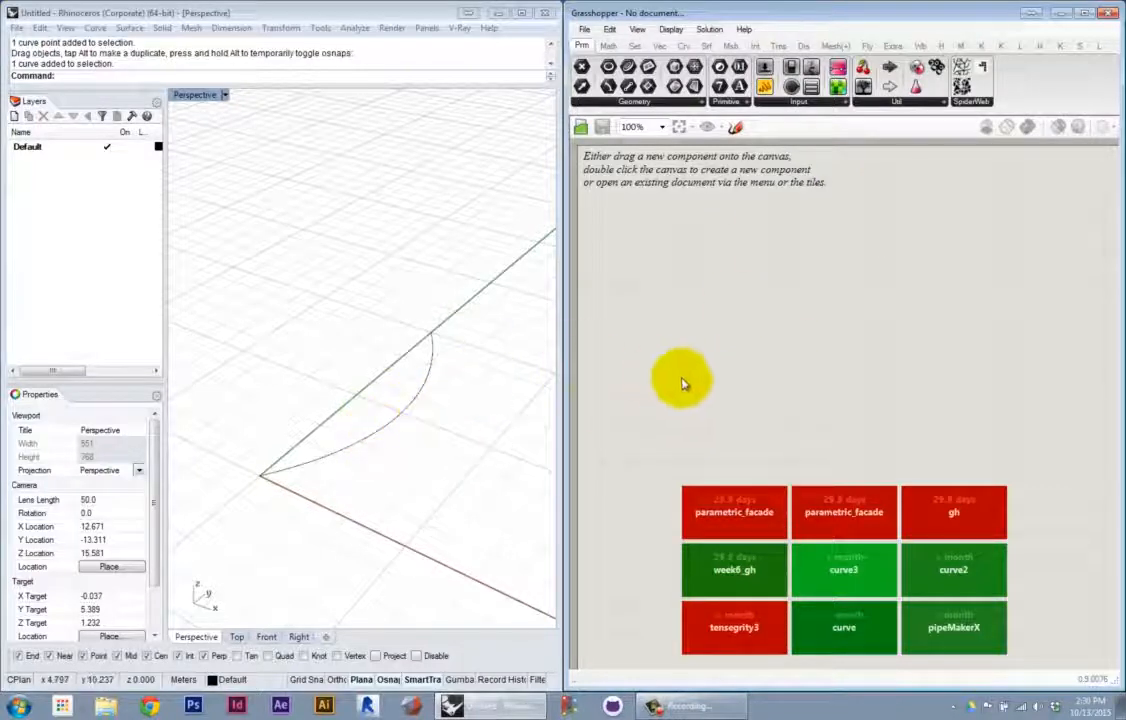
pyautogui.click(632, 103)
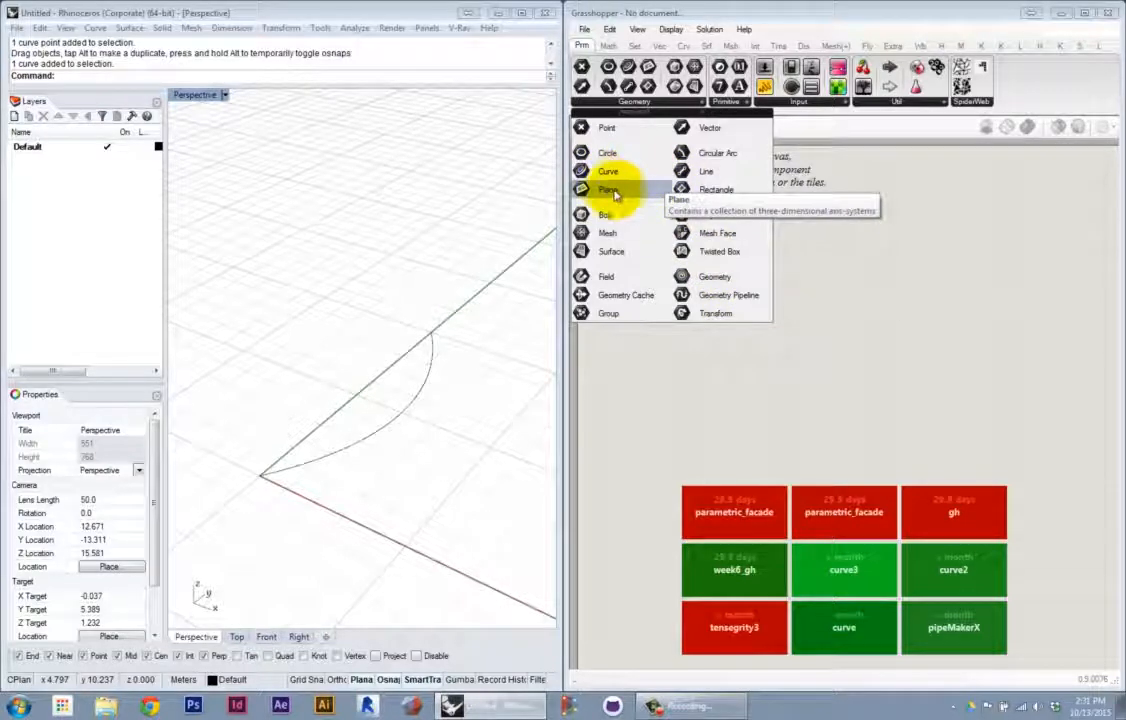
pyautogui.click(681, 278)
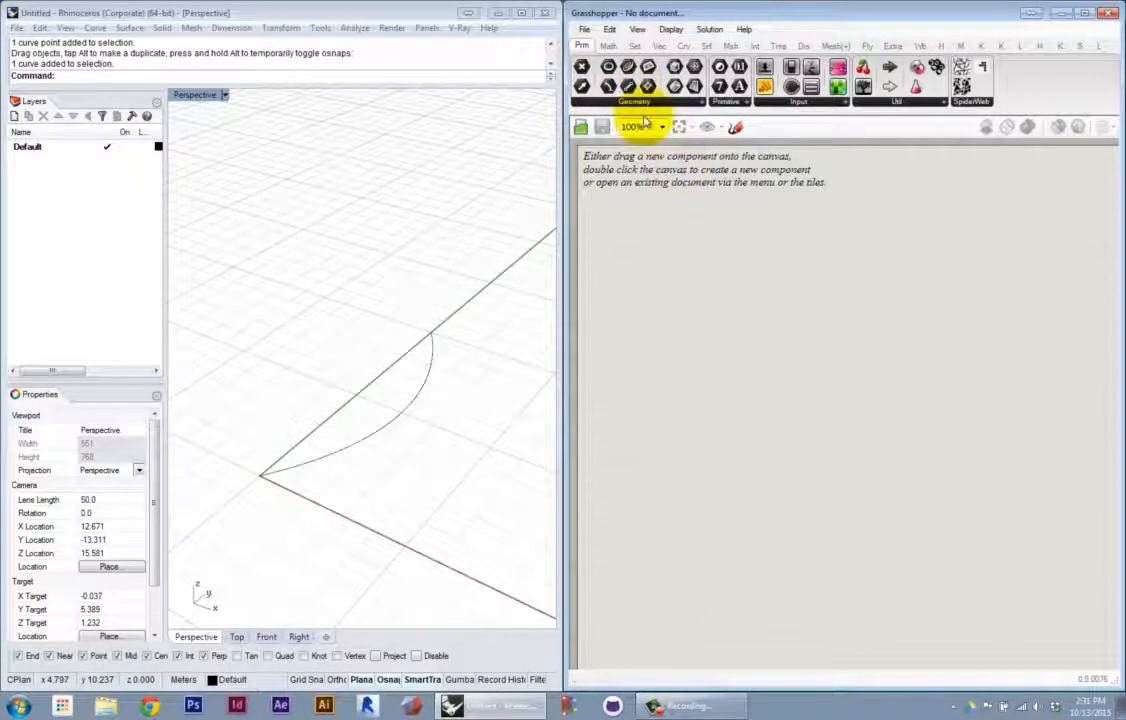
pyautogui.click(710, 308)
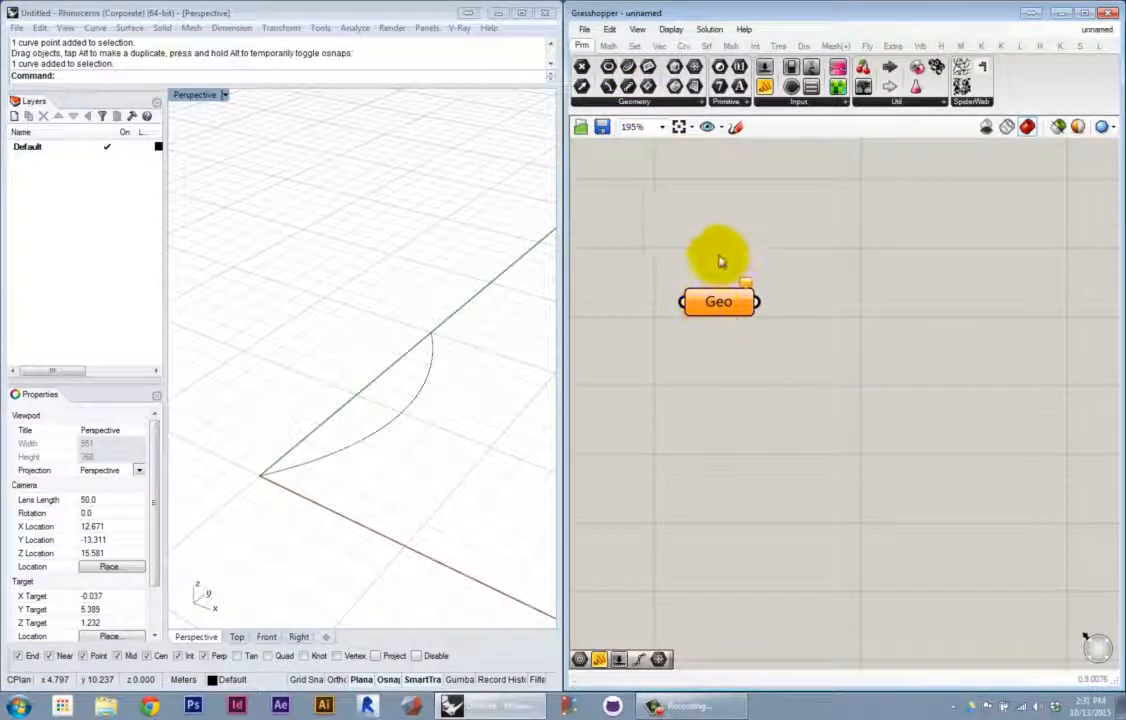
pyautogui.moveTo(725, 306); pyautogui.dragTo(690, 215)
pyautogui.moveTo(714, 274); pyautogui.dragTo(728, 306, button='right')
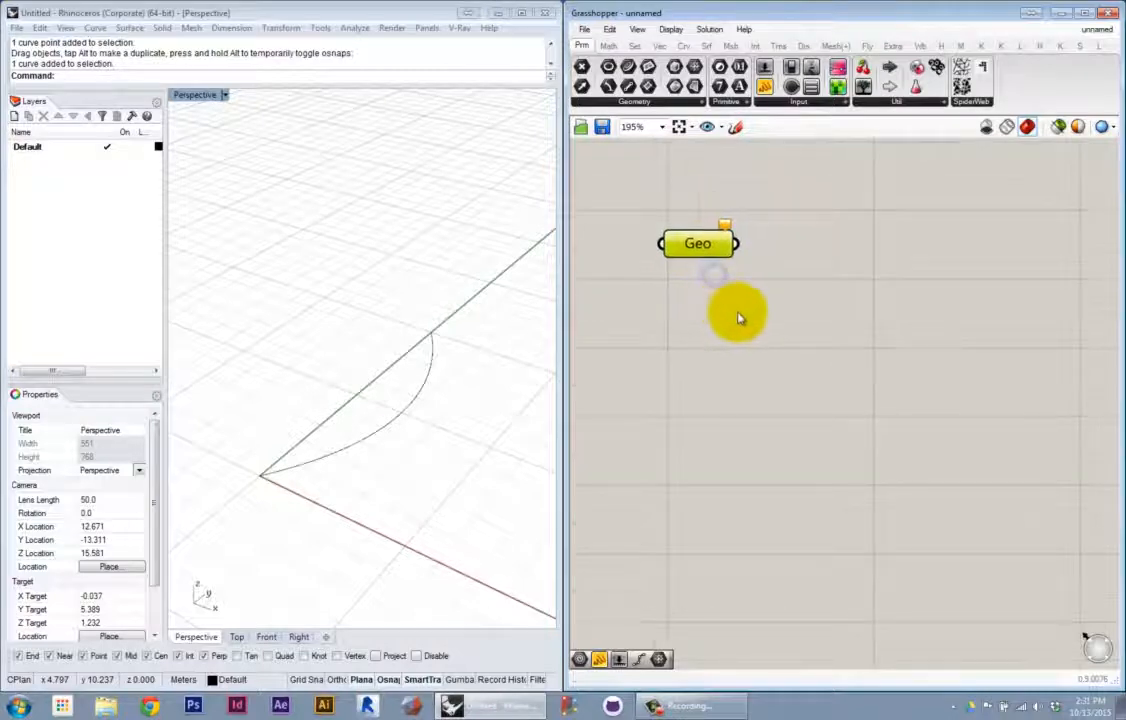
pyautogui.scroll(-3, 738, 318)
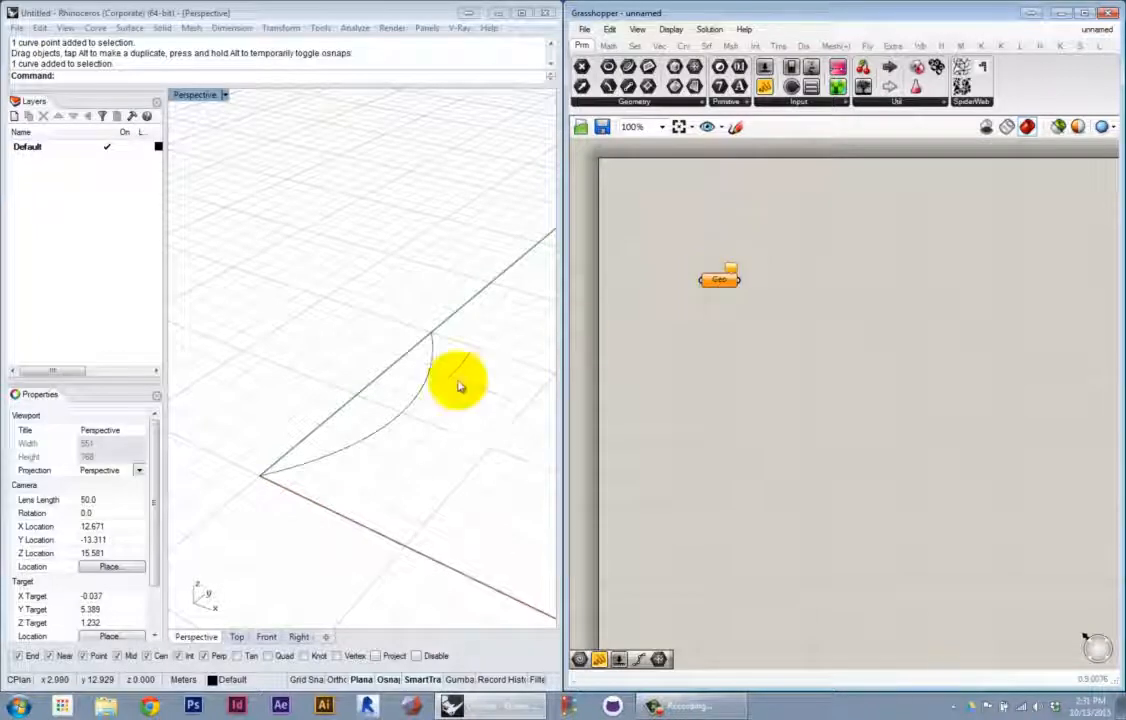
# Set the bowed Rhino curve as the one geometry referenced by the Geo parameter
pyautogui.rightClick(722, 282)
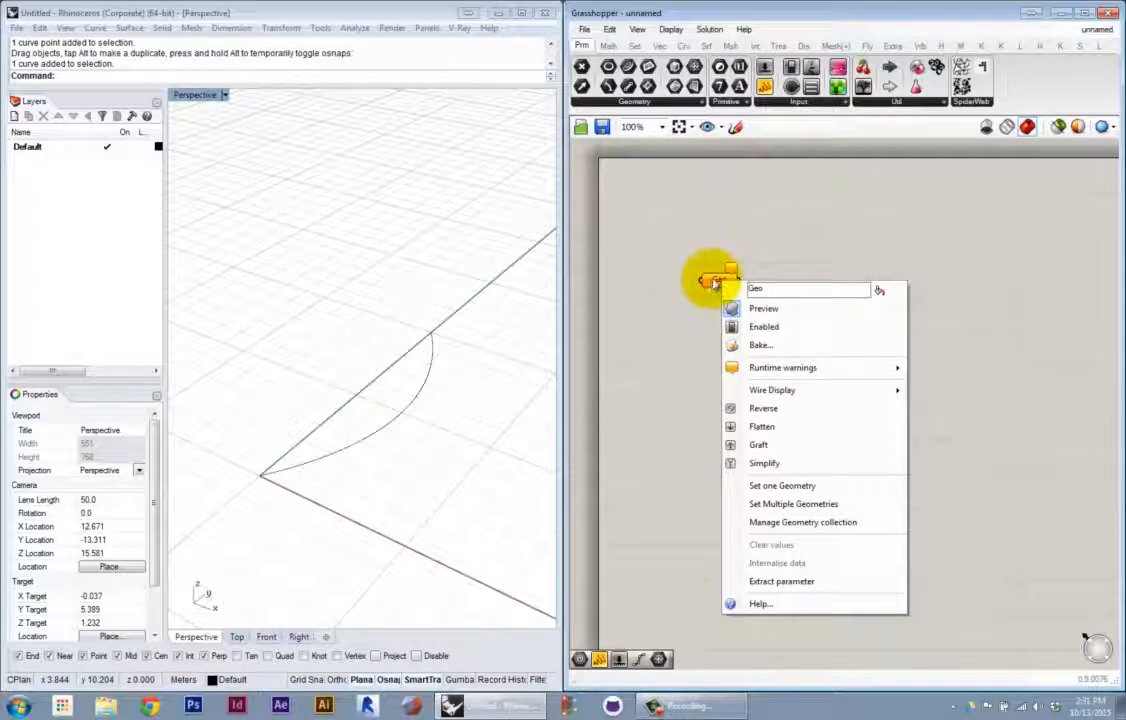
pyautogui.click(765, 488)
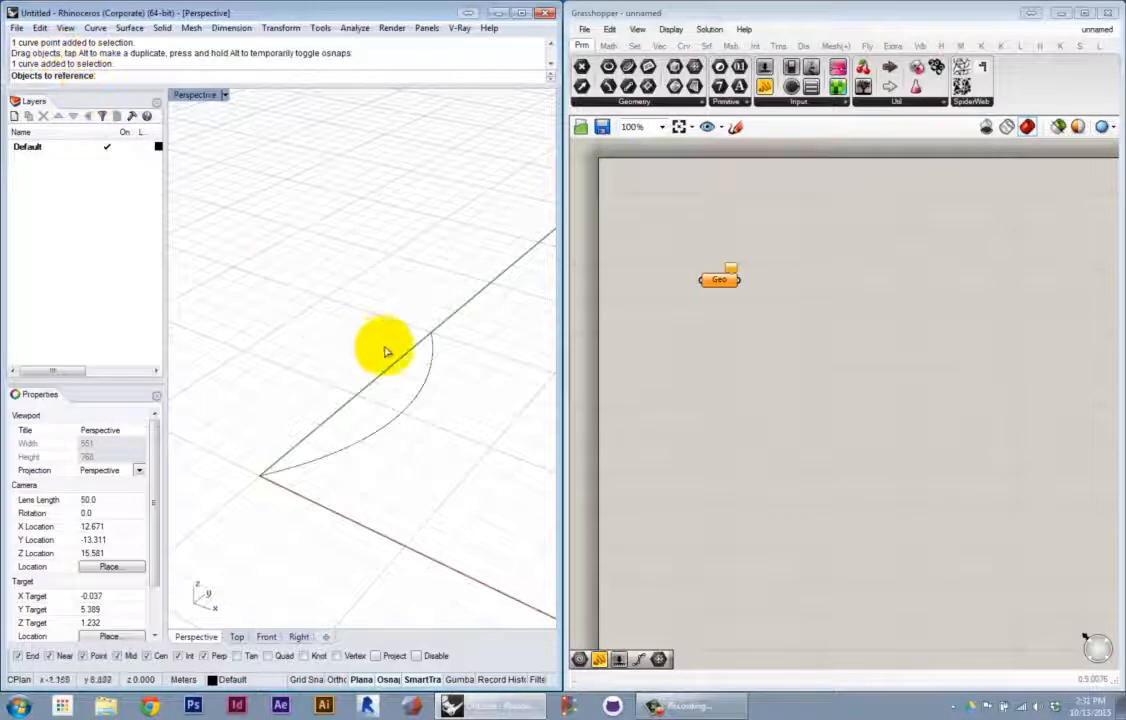
pyautogui.click(396, 421)
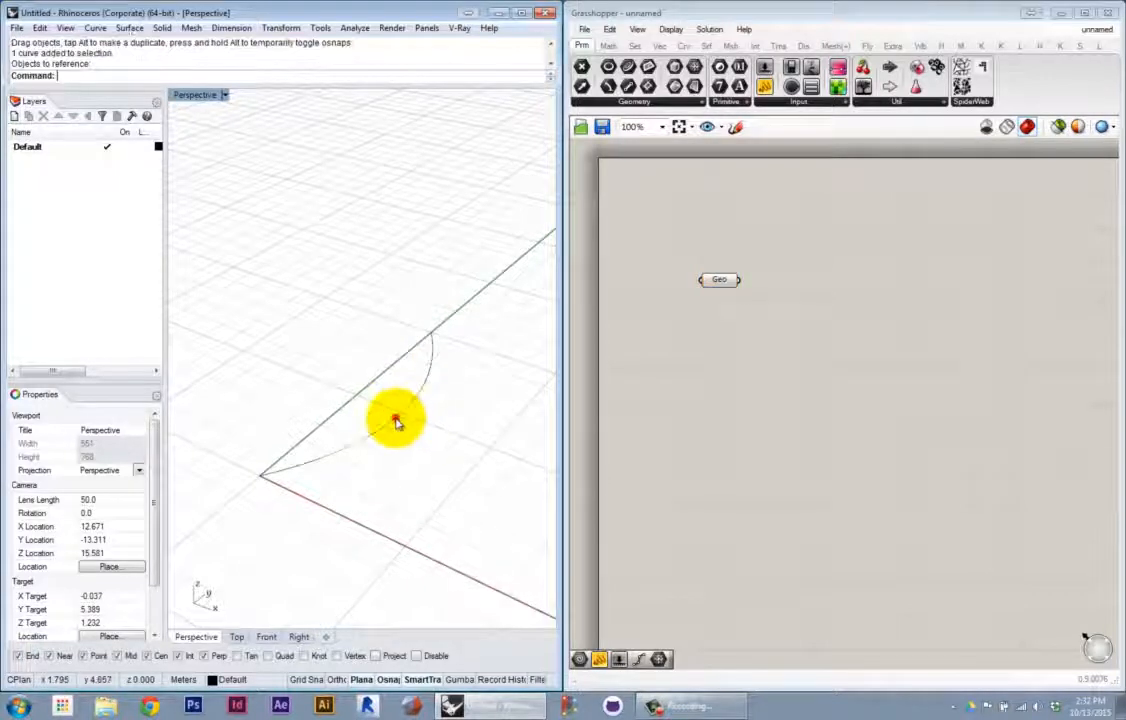
# Examine the Geo parameter and the base curve it references in the Perspective viewport
pyautogui.scroll(4, 720, 295)
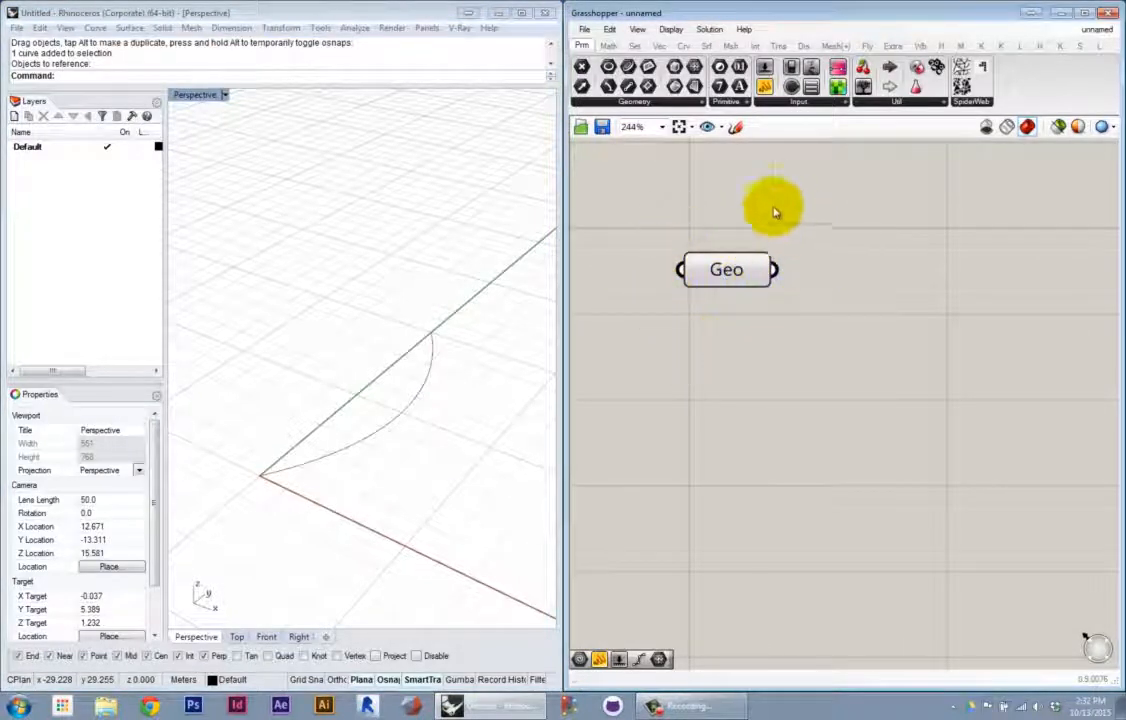
pyautogui.moveTo(728, 280)
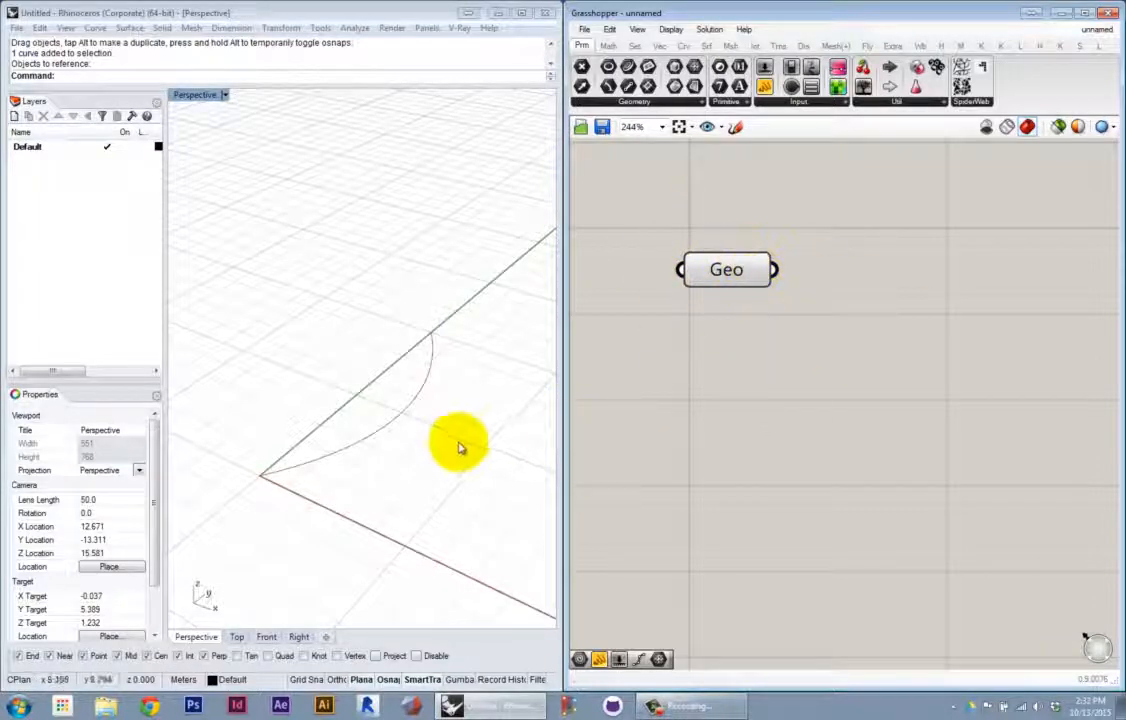
pyautogui.click(386, 428)
pyautogui.click(405, 450)
pyautogui.click(390, 428)
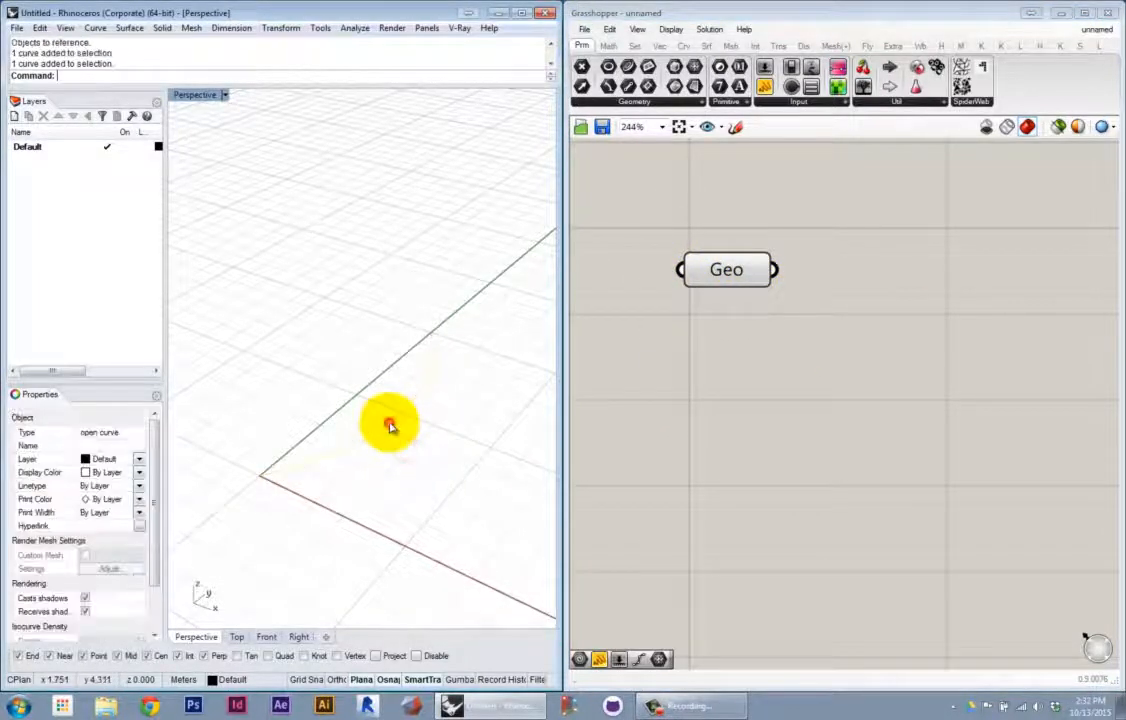
pyautogui.click(436, 410)
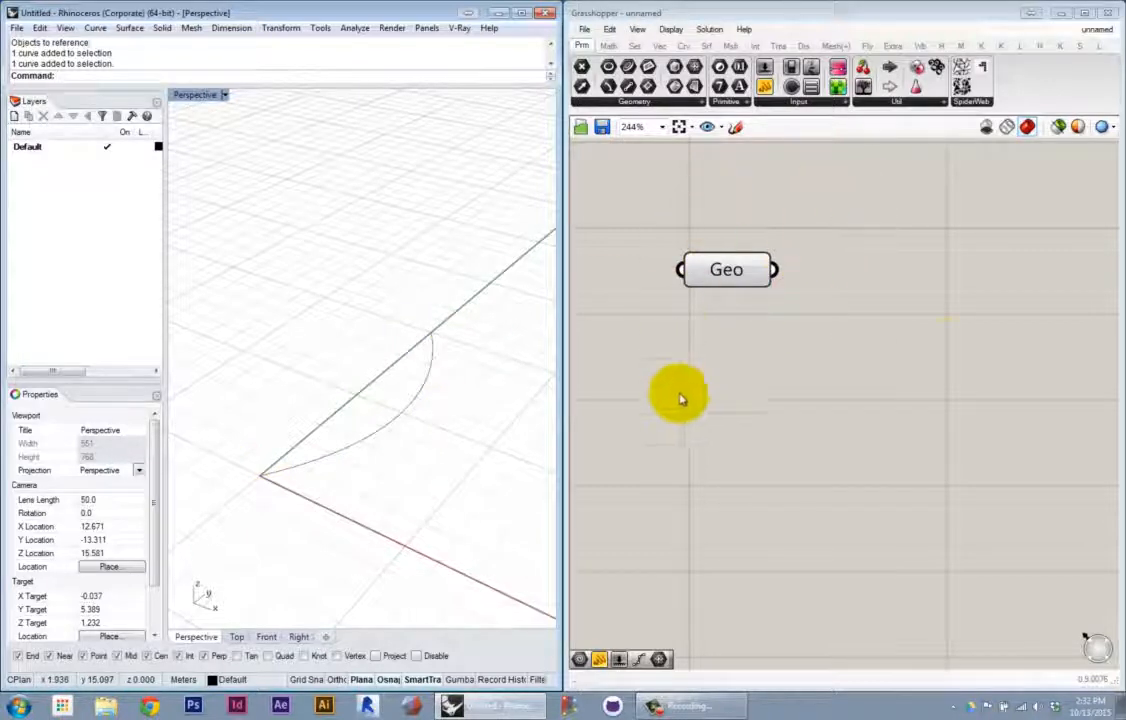
# Move the base curve in Rhino across to the other side of the Y axis, and undo the move
pyautogui.click(382, 432)
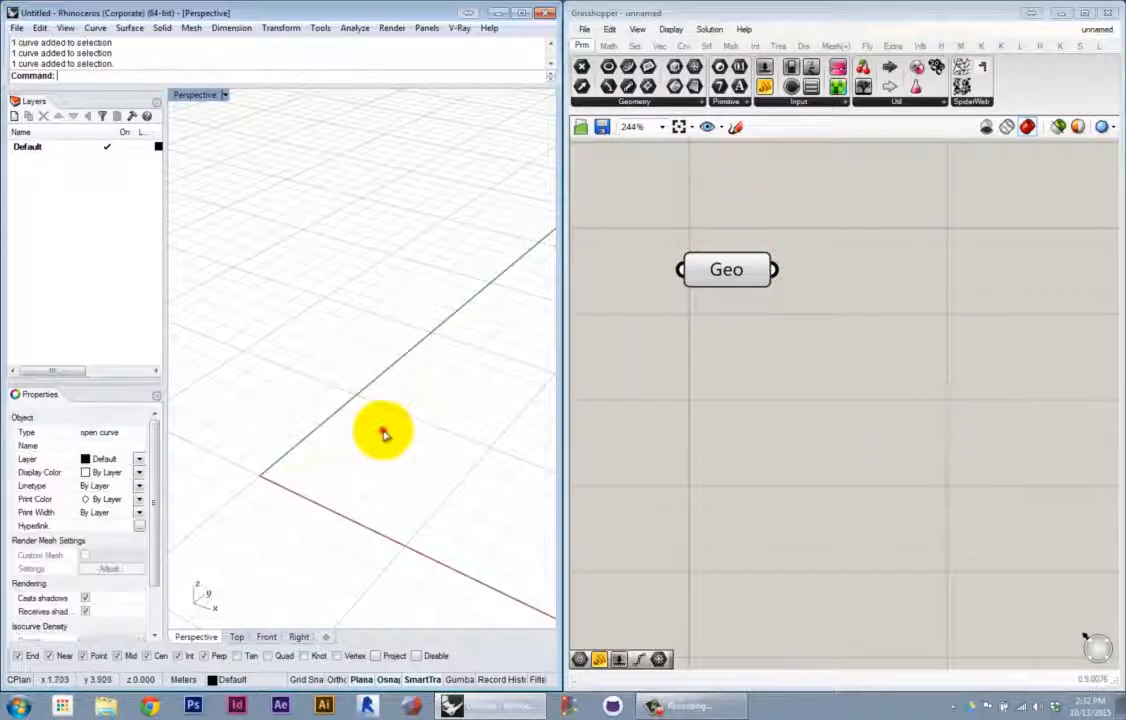
pyautogui.moveTo(372, 433); pyautogui.dragTo(357, 352)
pyautogui.click(377, 362)
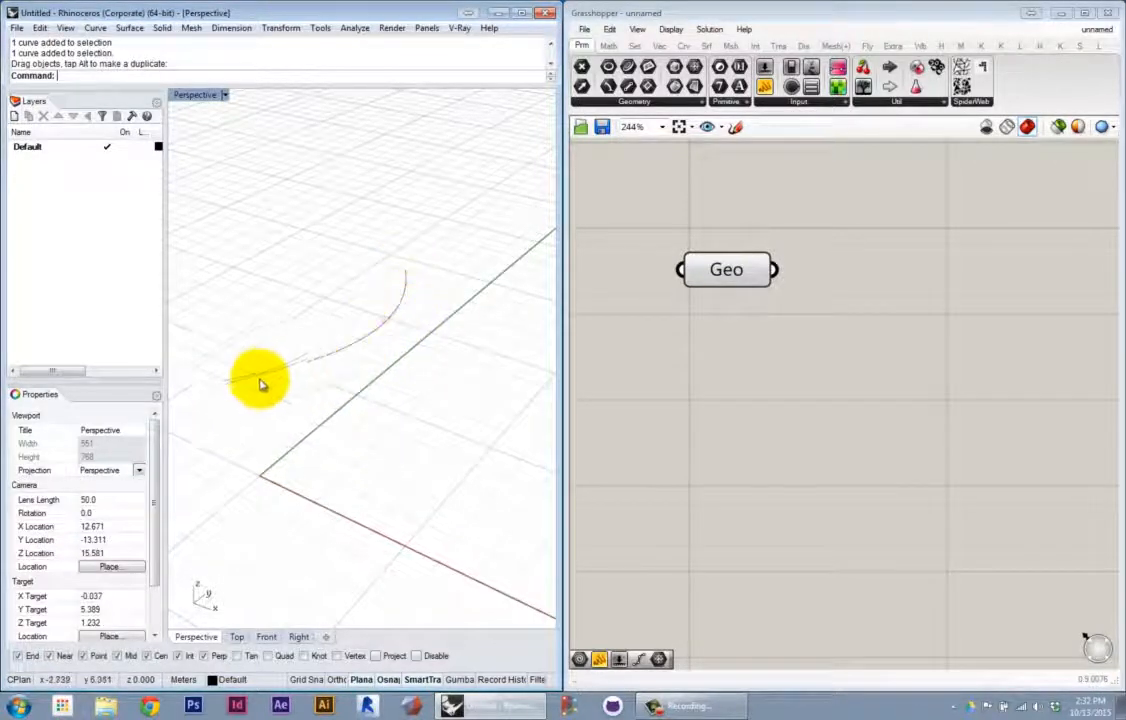
pyautogui.click(317, 407)
pyautogui.hotkey('ctrl', 'z')
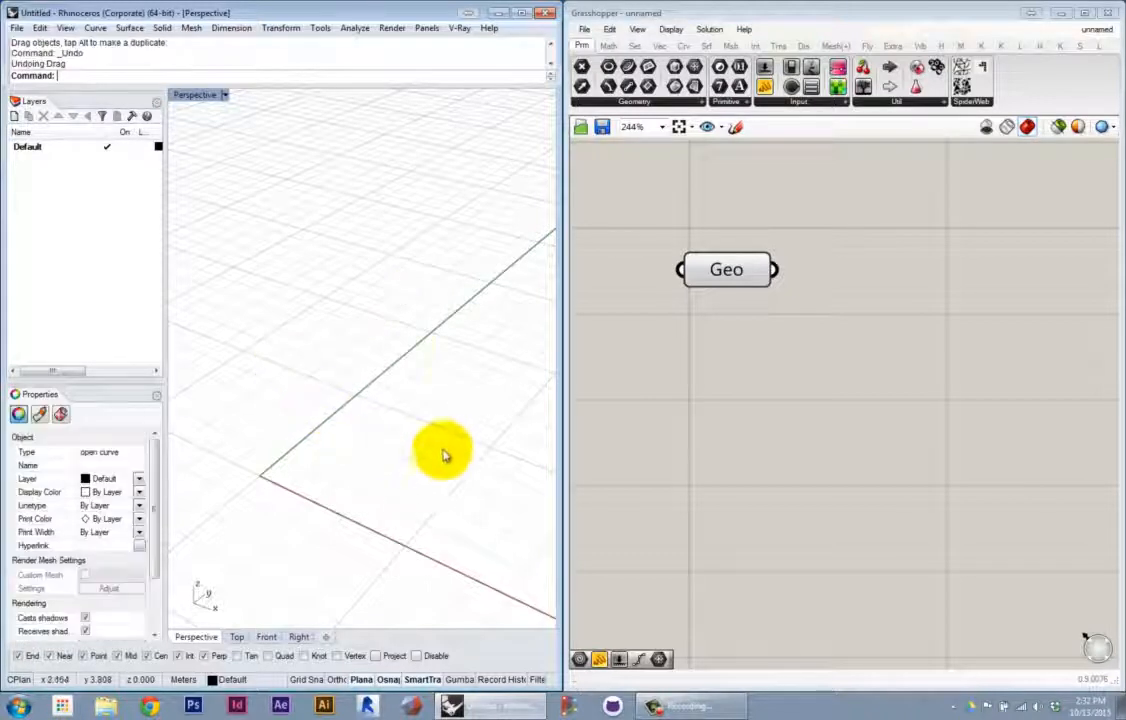
pyautogui.click(442, 449)
# Place an Extrude component from the Surface Freeform group on the Grasshopper canvas beside the Geo parameter
pyautogui.click(731, 282)
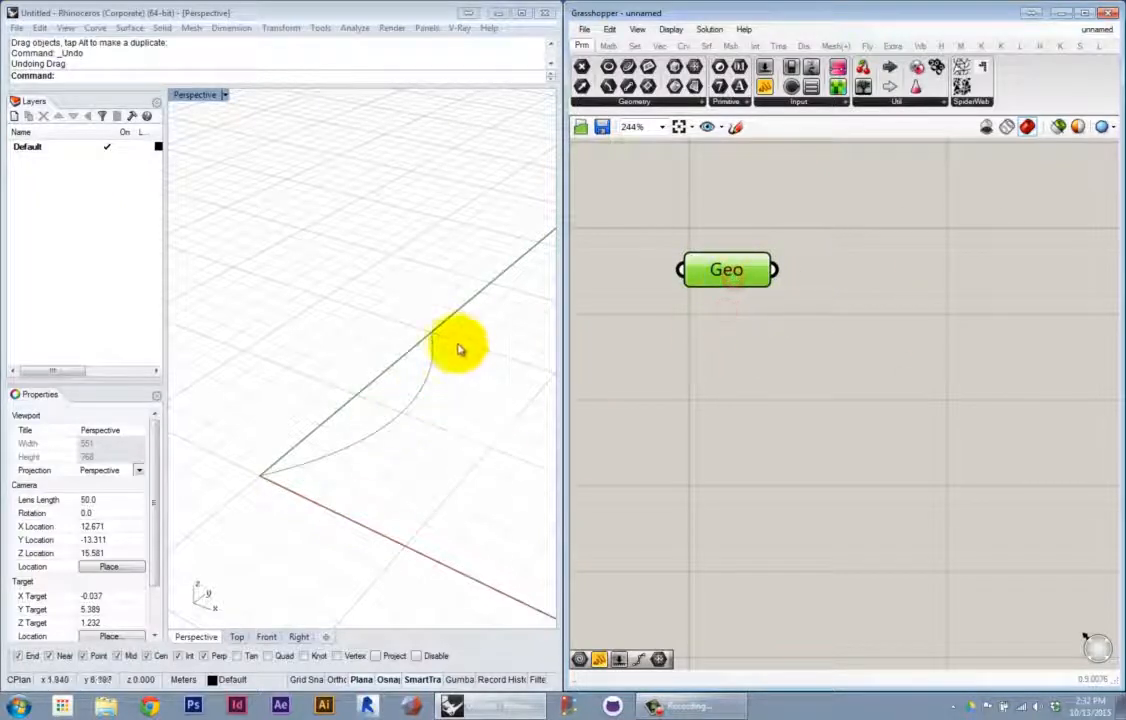
pyautogui.click(752, 322)
pyautogui.moveTo(785, 337); pyautogui.dragTo(781, 352, button='right')
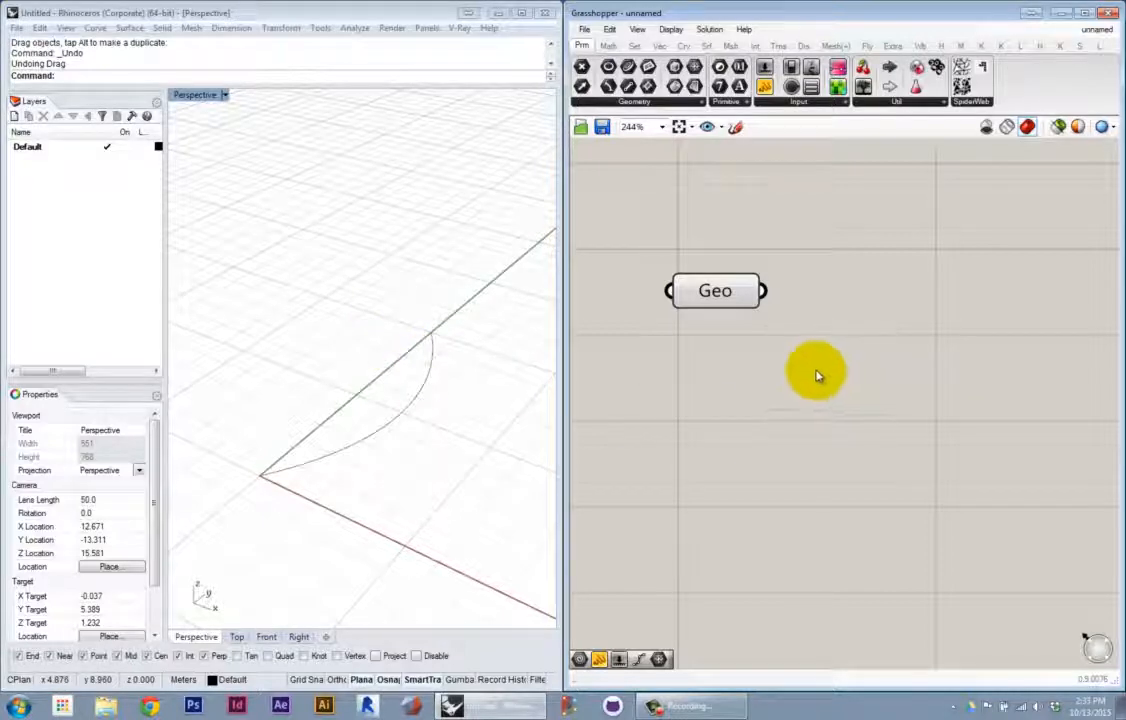
pyautogui.click(706, 46)
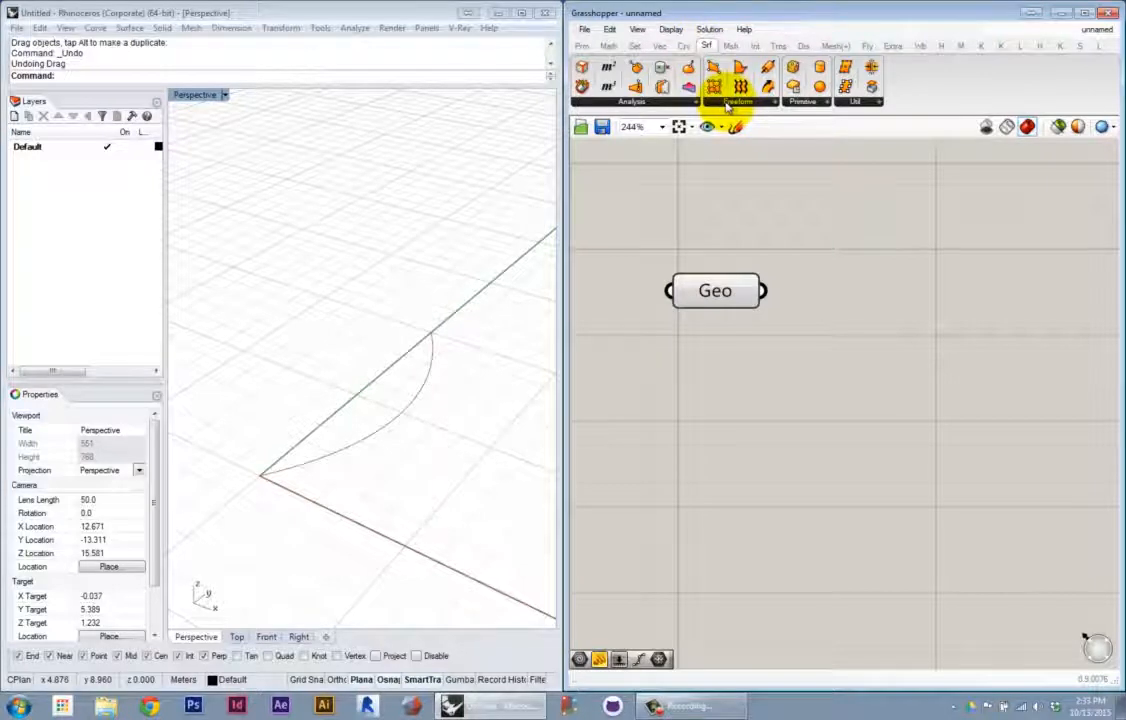
pyautogui.click(730, 102)
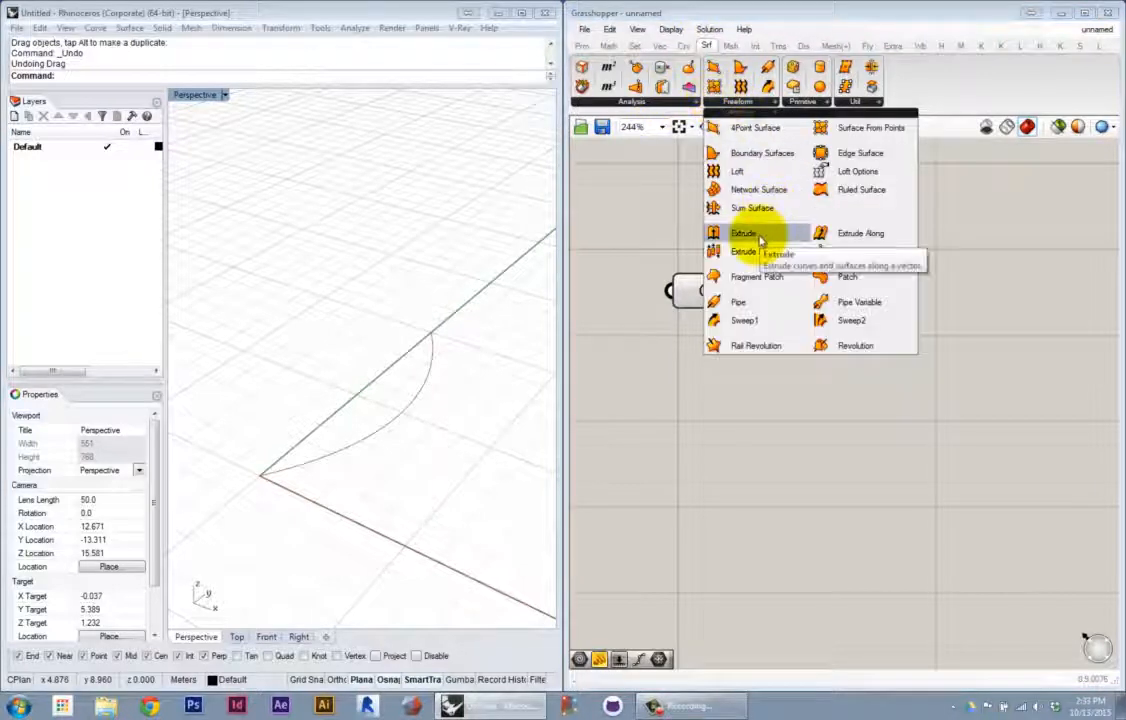
pyautogui.moveTo(743, 235); pyautogui.dragTo(812, 244)
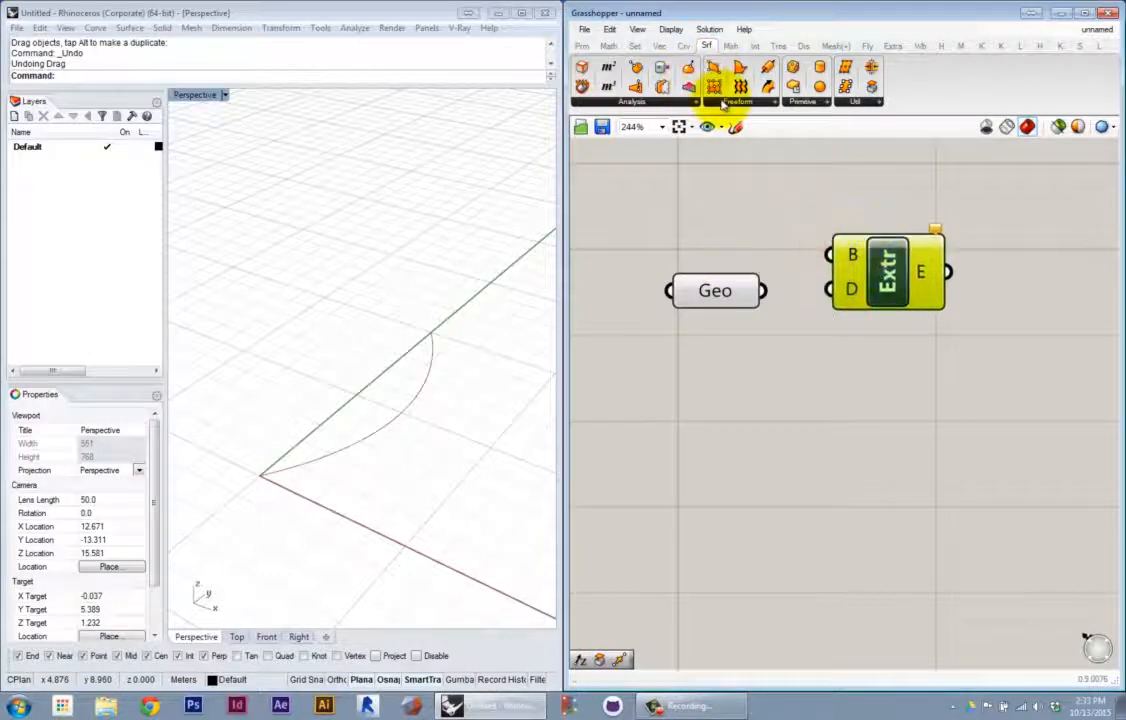
pyautogui.click(726, 103)
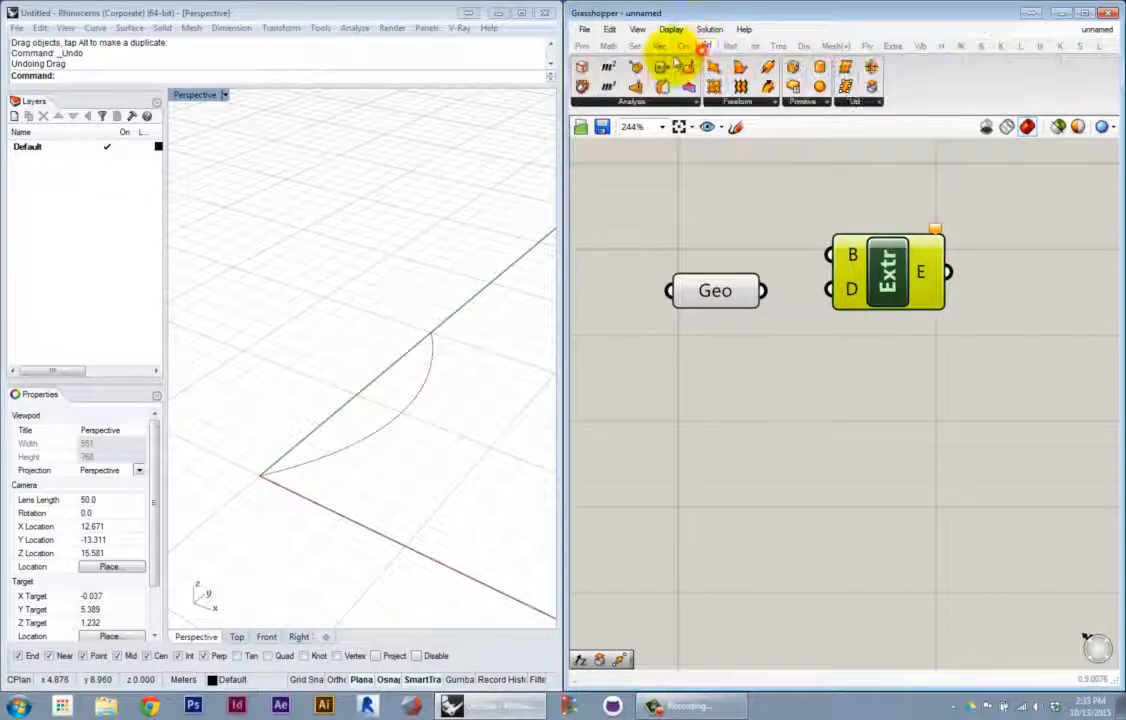
pyautogui.click(684, 47)
pyautogui.click(716, 101)
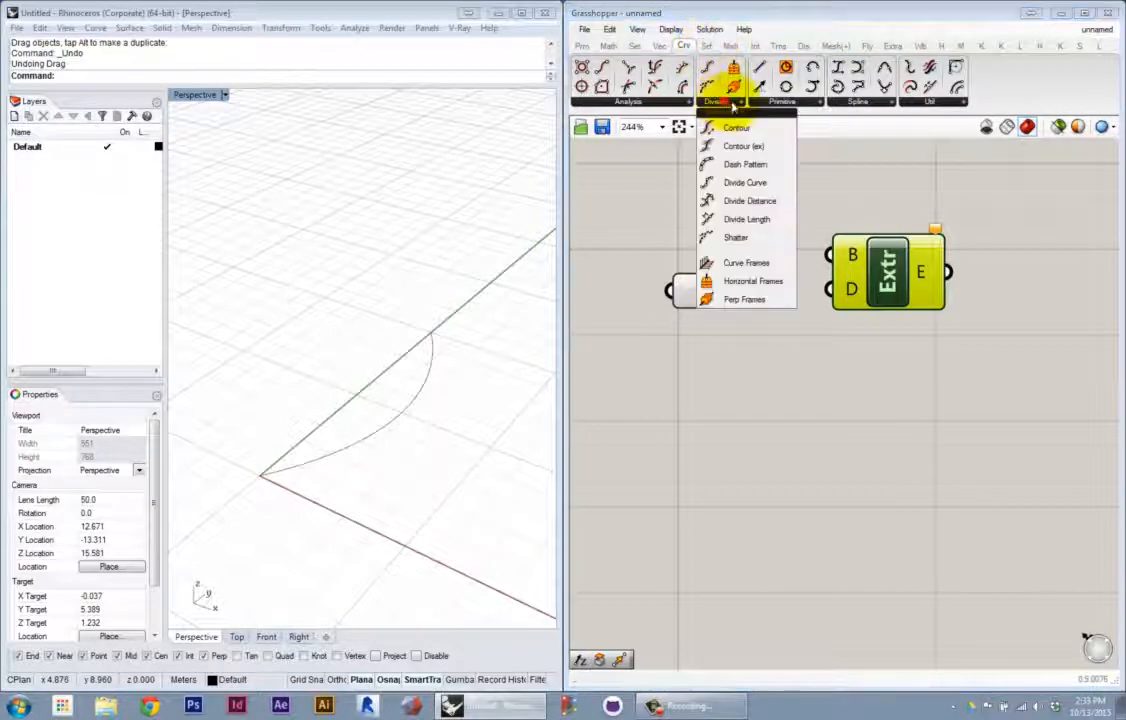
pyautogui.click(784, 101)
pyautogui.click(860, 101)
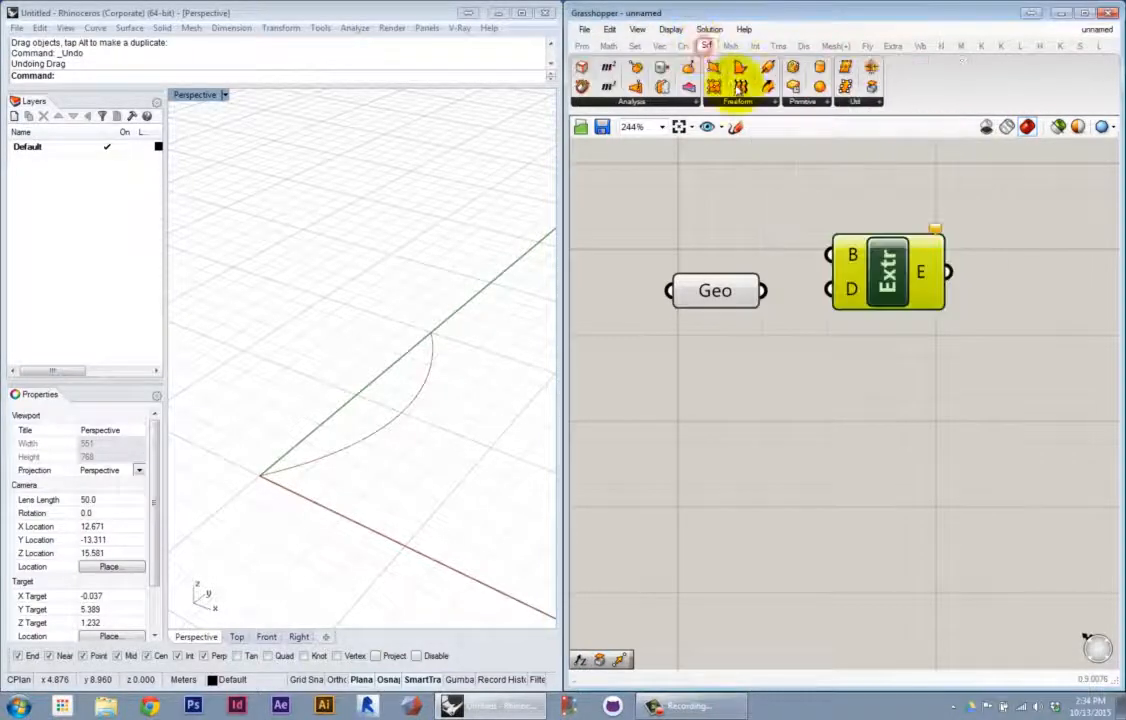
pyautogui.click(736, 101)
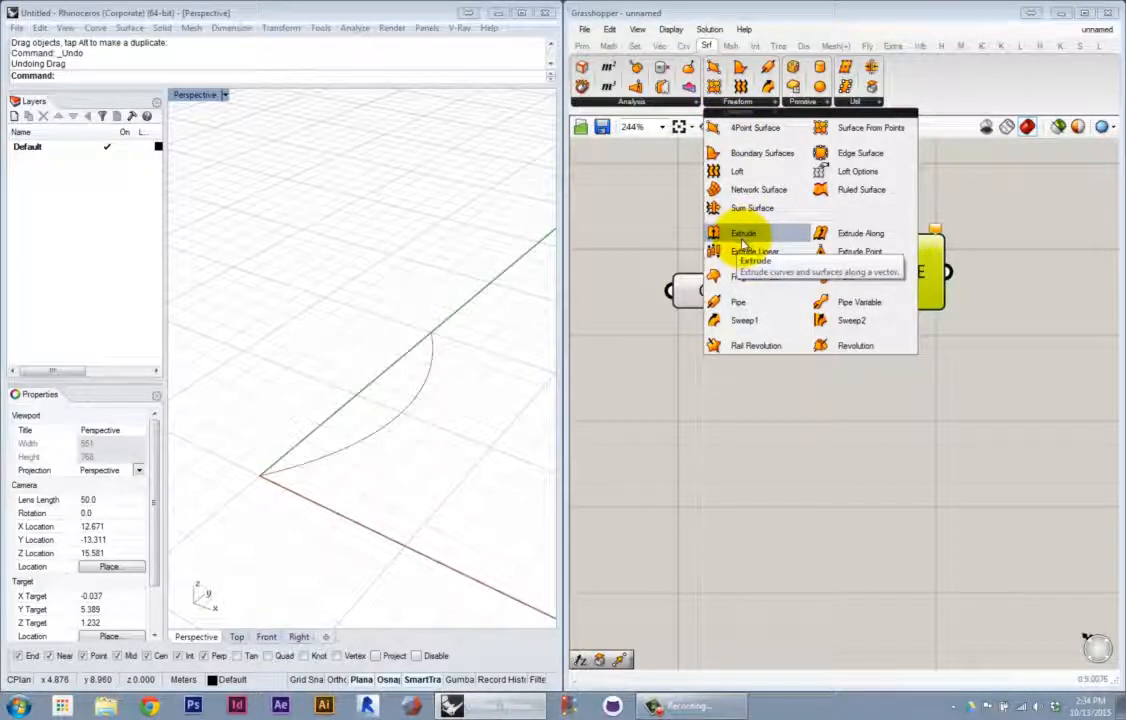
# Rearrange the Geo parameter and the Extrude component so that Extrude sits lower, with clear space between them
pyautogui.moveTo(742, 240); pyautogui.dragTo(881, 318)
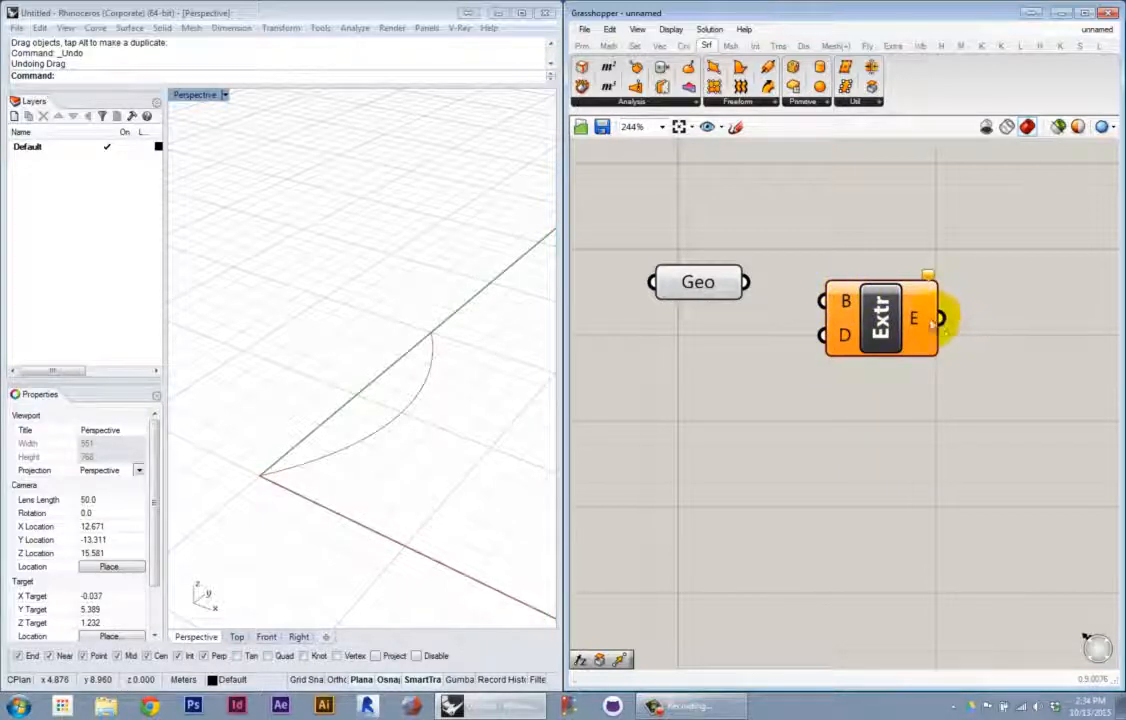
pyautogui.moveTo(880, 335); pyautogui.dragTo(887, 347)
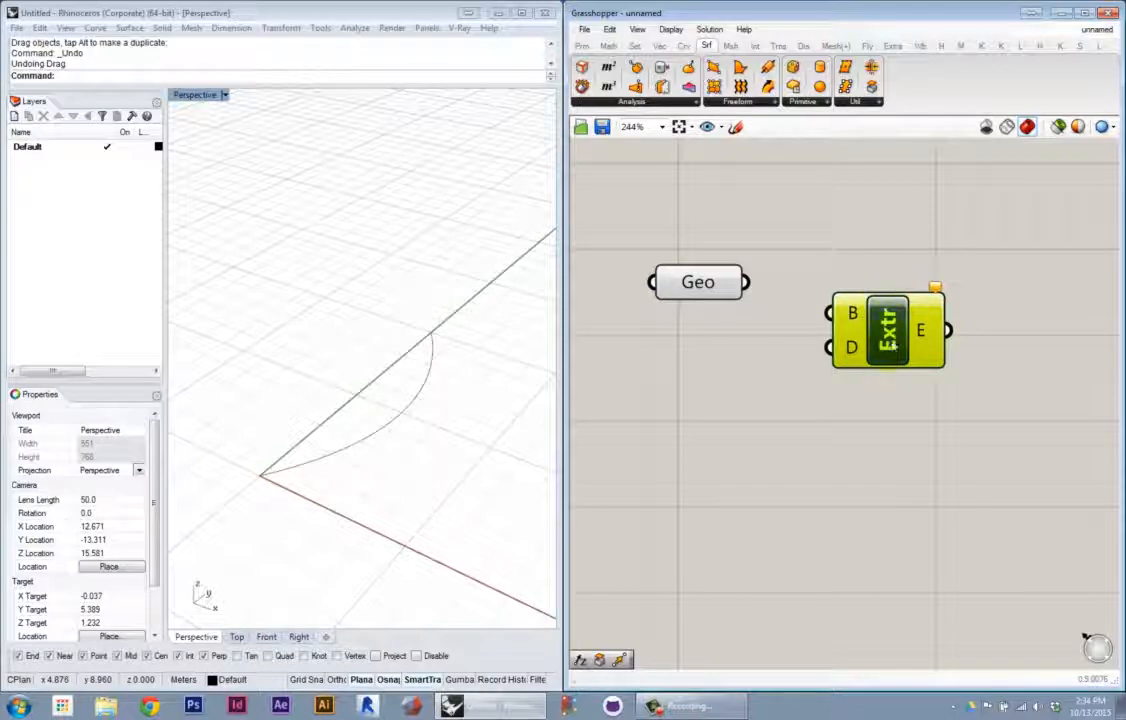
pyautogui.click(843, 275)
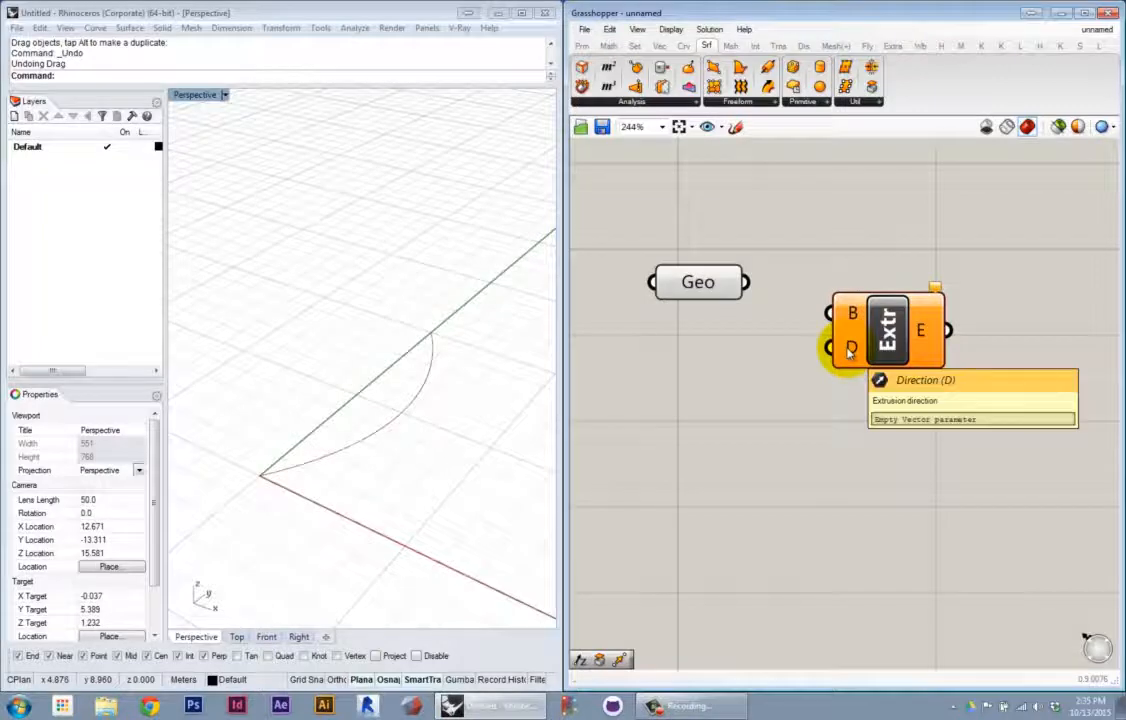
pyautogui.click(702, 280)
pyautogui.moveTo(807, 397); pyautogui.dragTo(731, 360, button='right')
pyautogui.scroll(-3, 781, 374)
pyautogui.scroll(3, 784, 376)
pyautogui.scroll(-1, 731, 360)
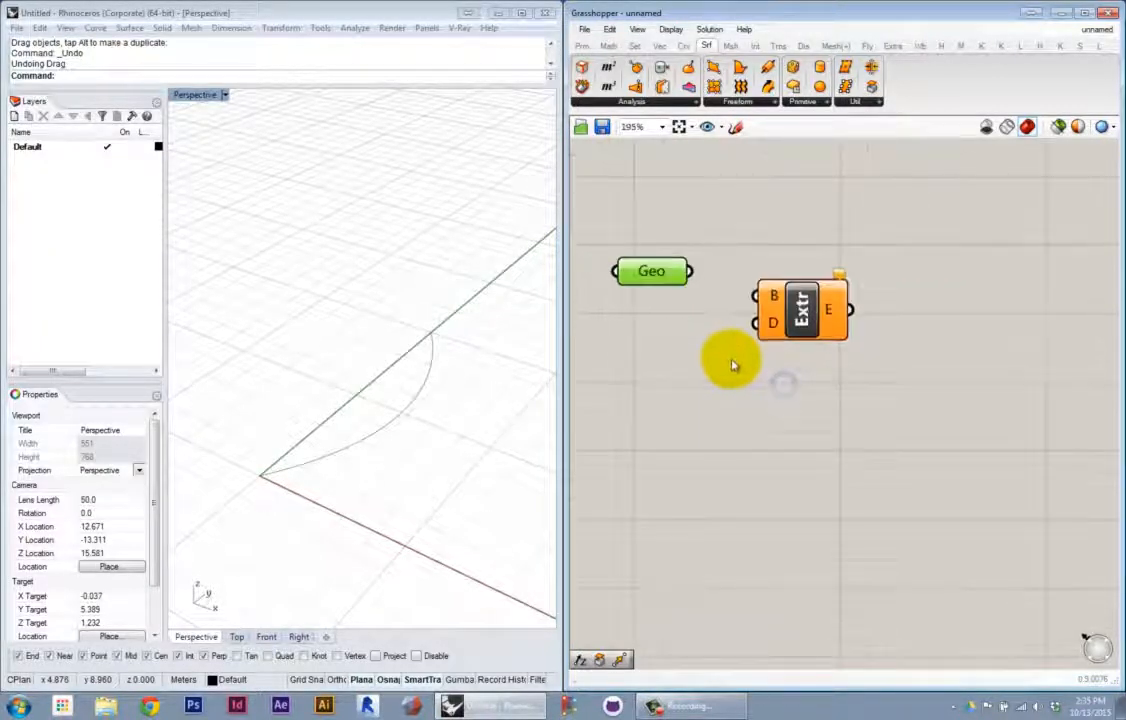
pyautogui.scroll(1, 722, 342)
pyautogui.click(730, 298)
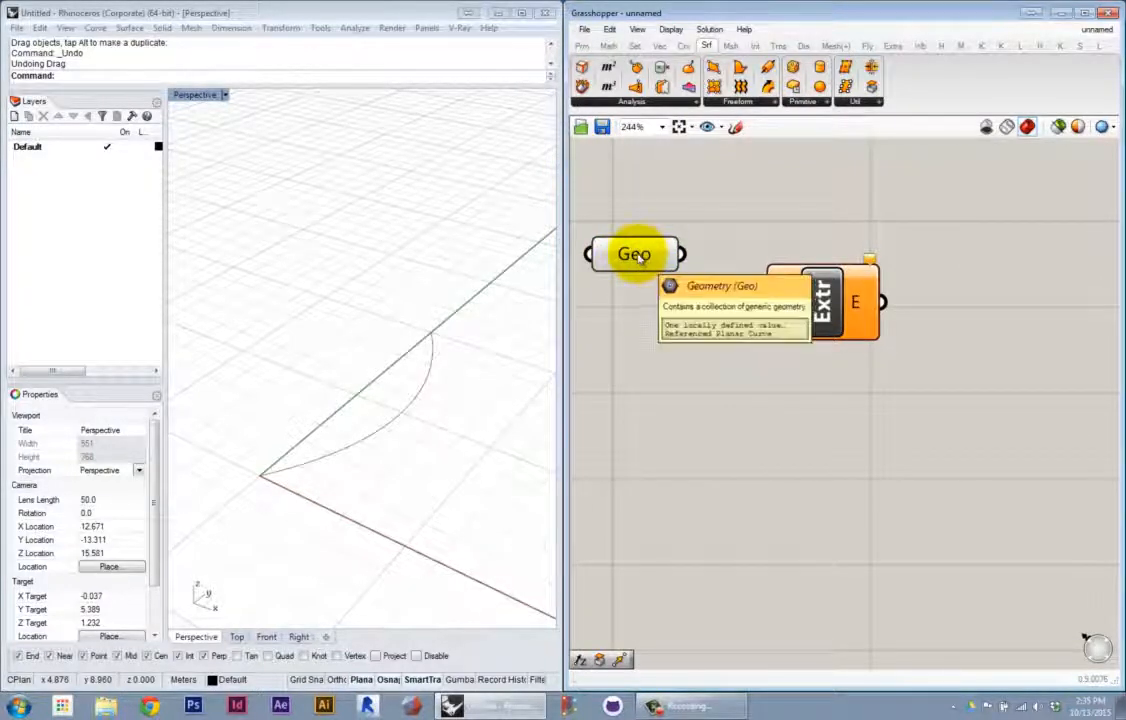
# Wire the Geo parameter's output into the Base (B) input of the Extrude component
pyautogui.click(638, 255)
pyautogui.moveTo(824, 310)
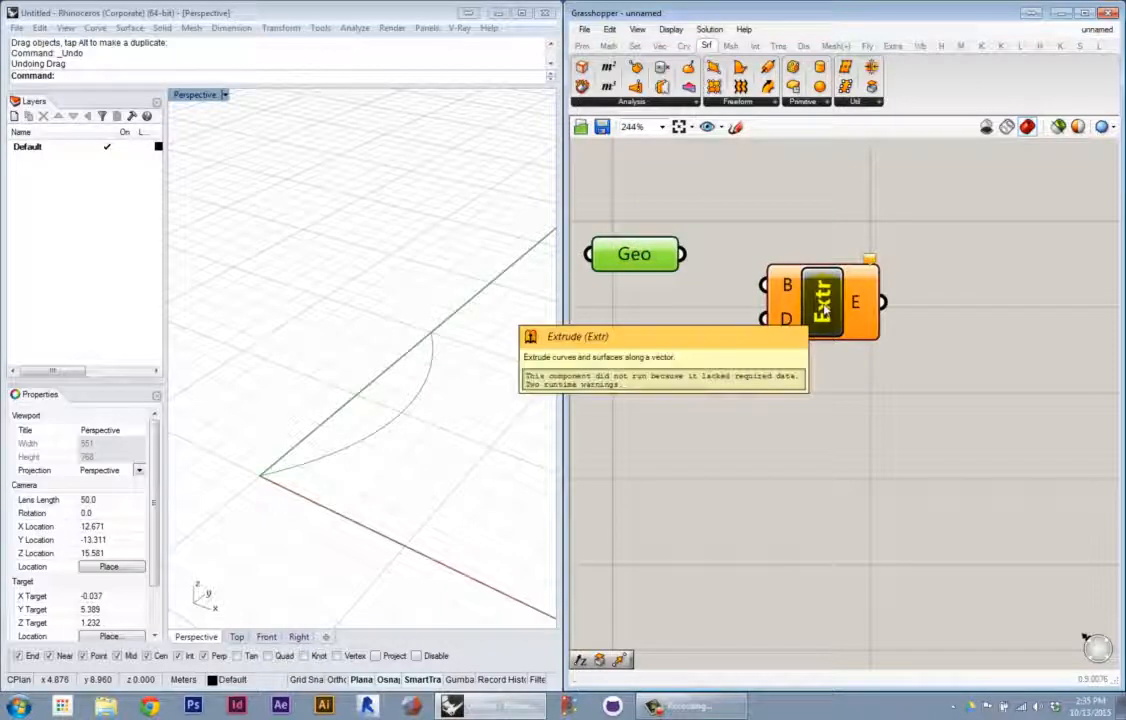
pyautogui.moveTo(824, 310); pyautogui.dragTo(827, 313)
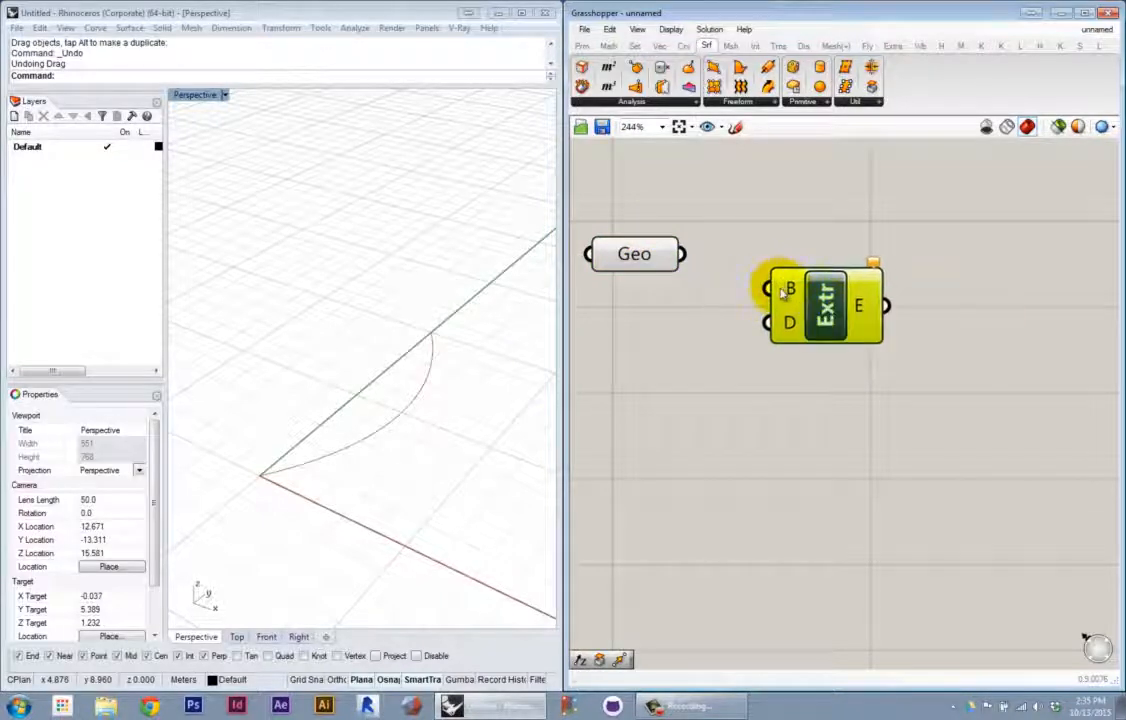
pyautogui.moveTo(783, 292)
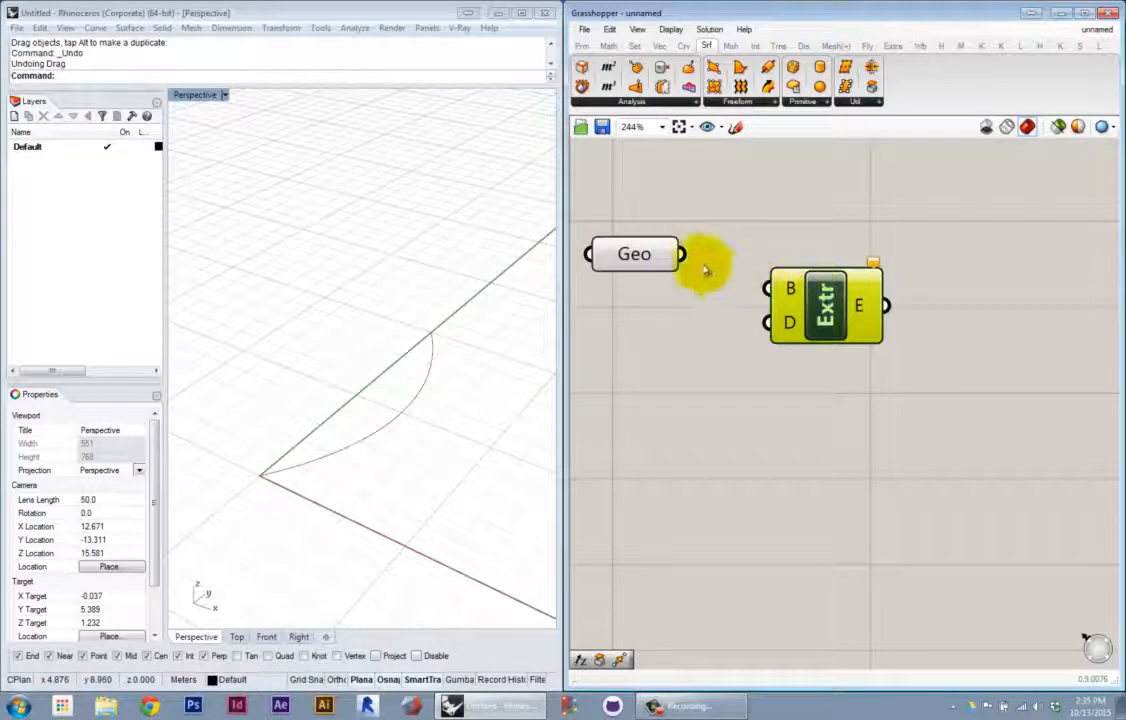
pyautogui.moveTo(680, 254); pyautogui.dragTo(773, 294)
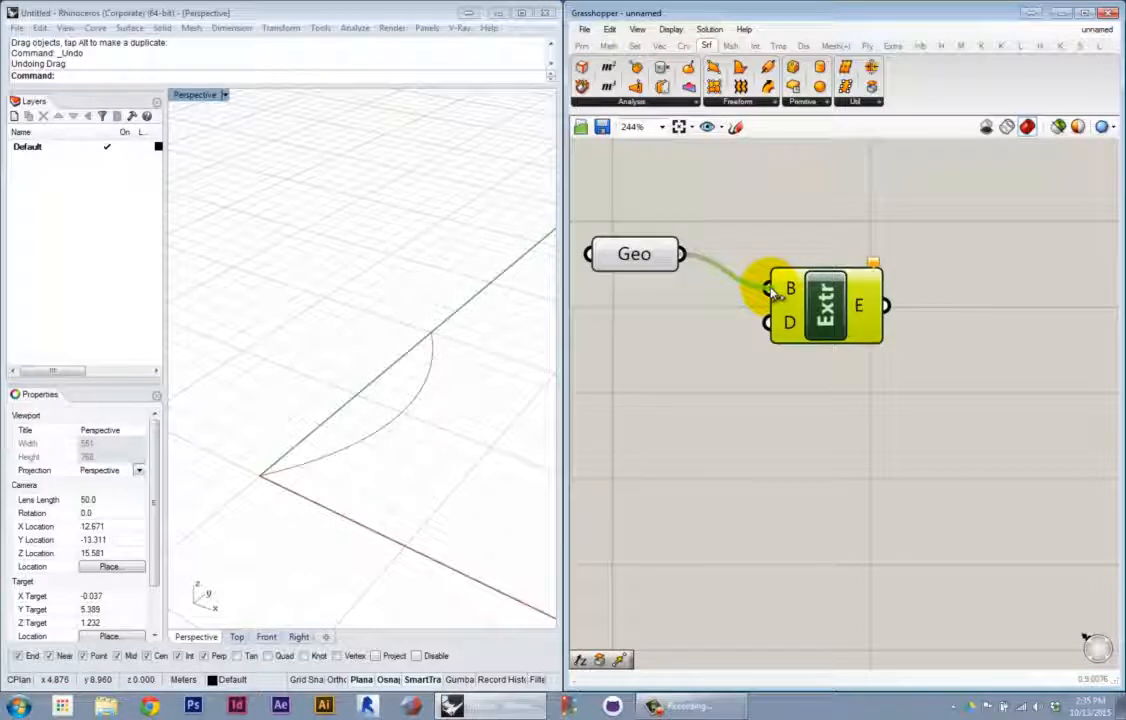
pyautogui.moveTo(773, 293); pyautogui.dragTo(766, 268)
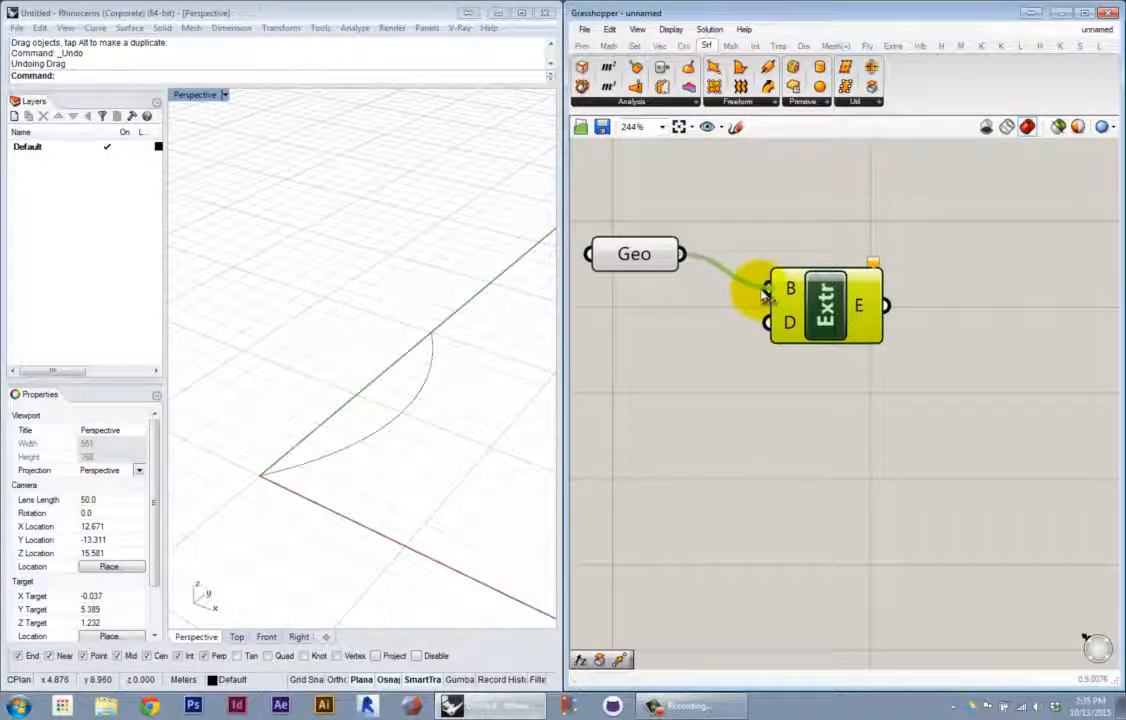
pyautogui.moveTo(767, 286)
pyautogui.mouseDown()
pyautogui.moveTo(765, 252)
pyautogui.moveTo(777, 284)
pyautogui.mouseUp()
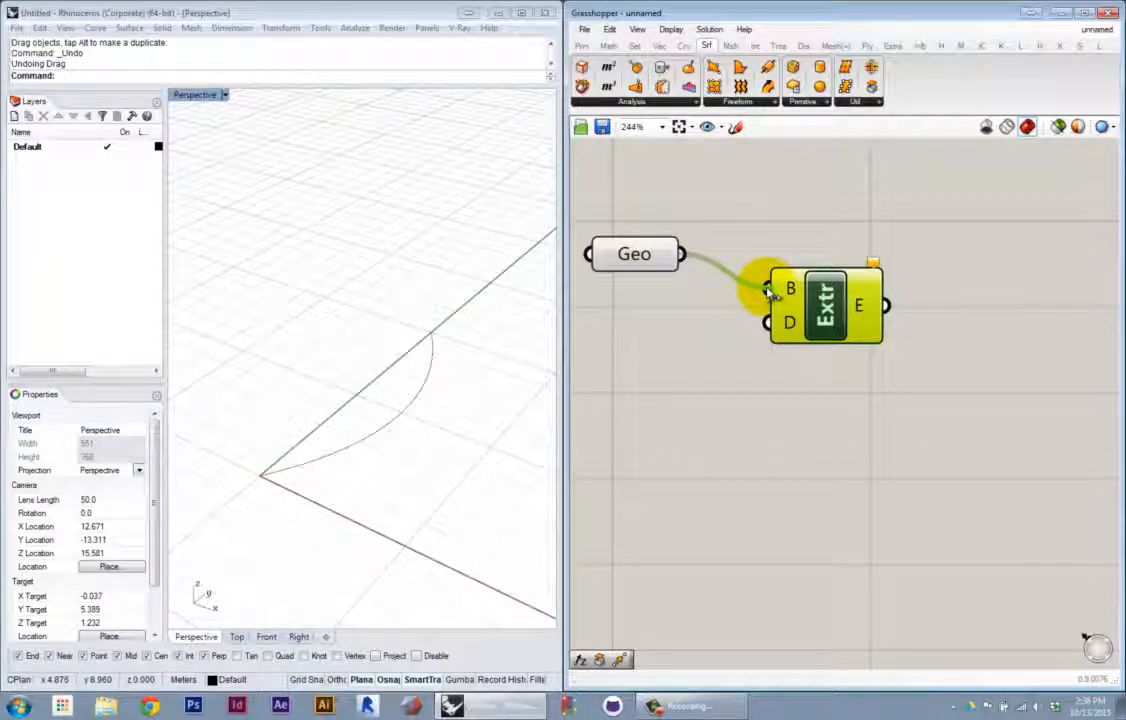
# Move the wired Extrude component farther from the Geo parameter and check its warning and Direction (D) input
pyautogui.moveTo(827, 329); pyautogui.dragTo(857, 348)
pyautogui.click(712, 322)
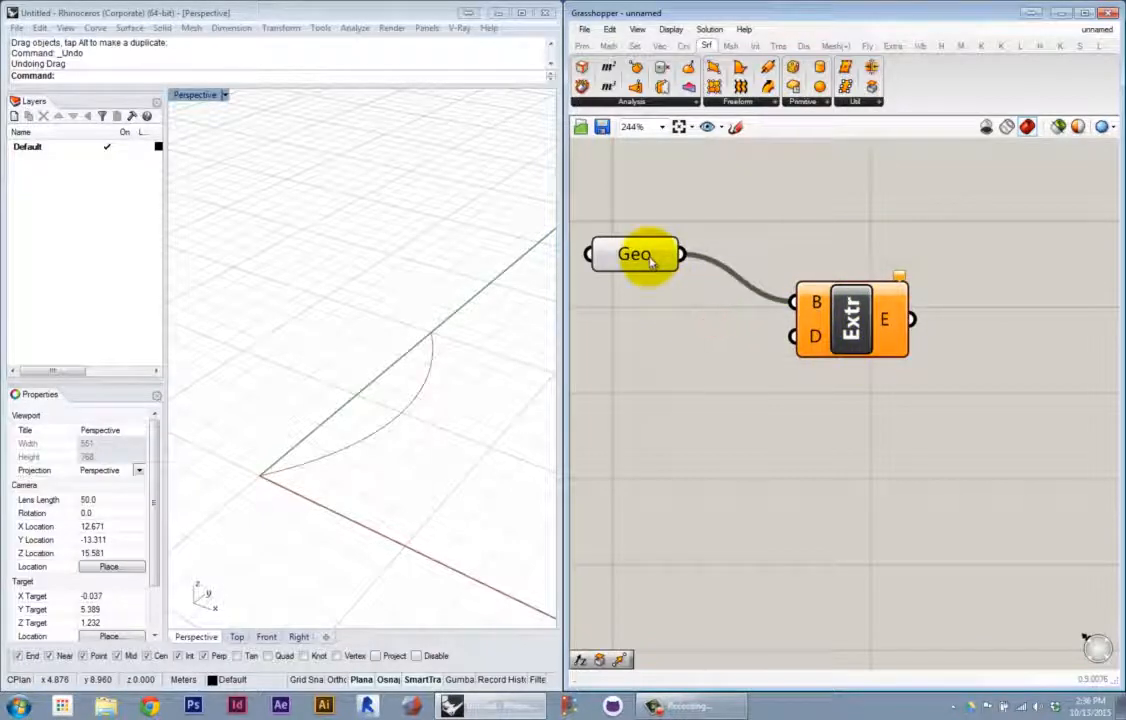
pyautogui.moveTo(650, 259)
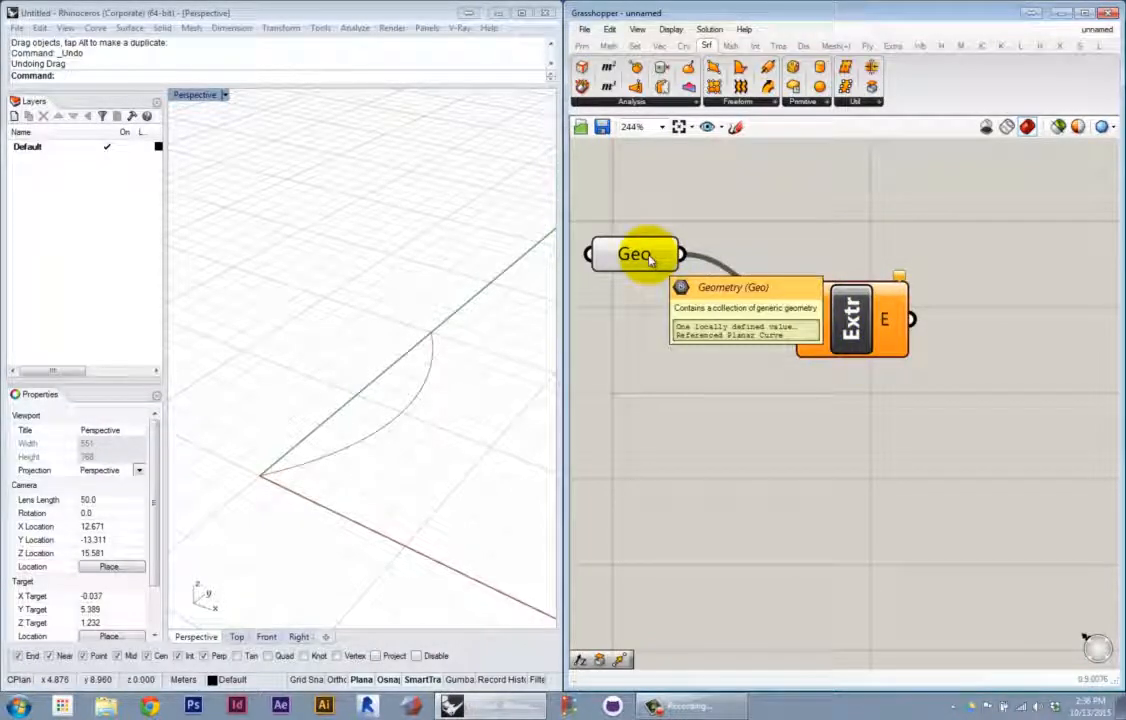
pyautogui.moveTo(824, 310)
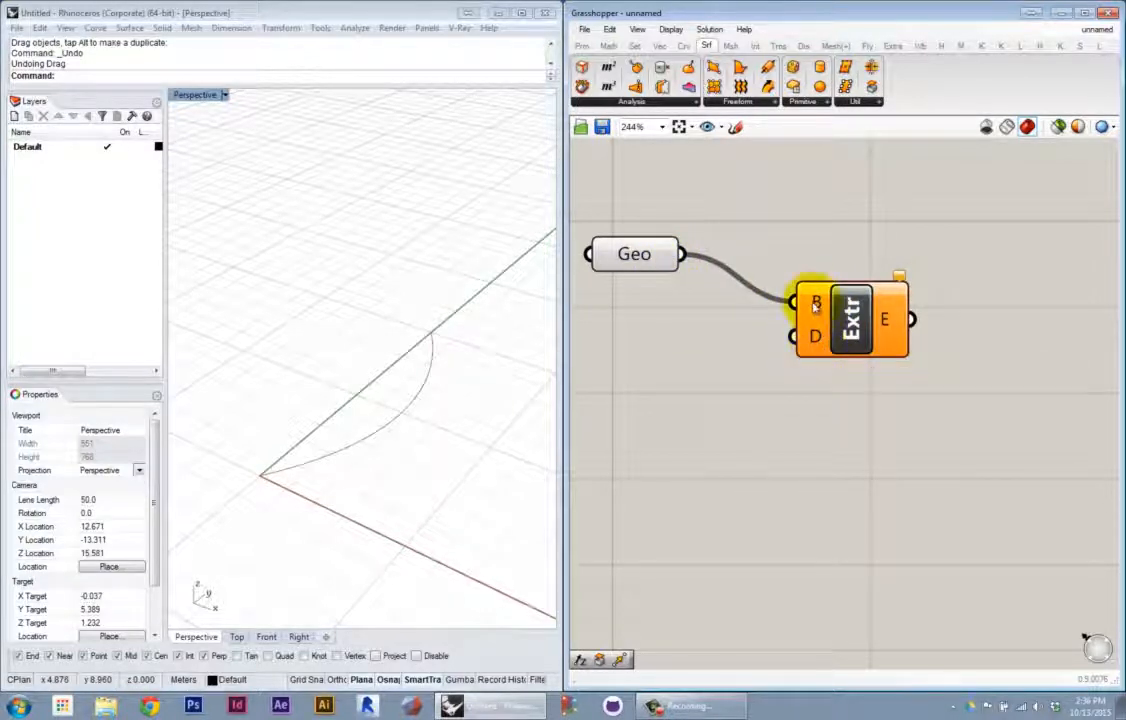
pyautogui.moveTo(815, 307); pyautogui.dragTo(828, 319)
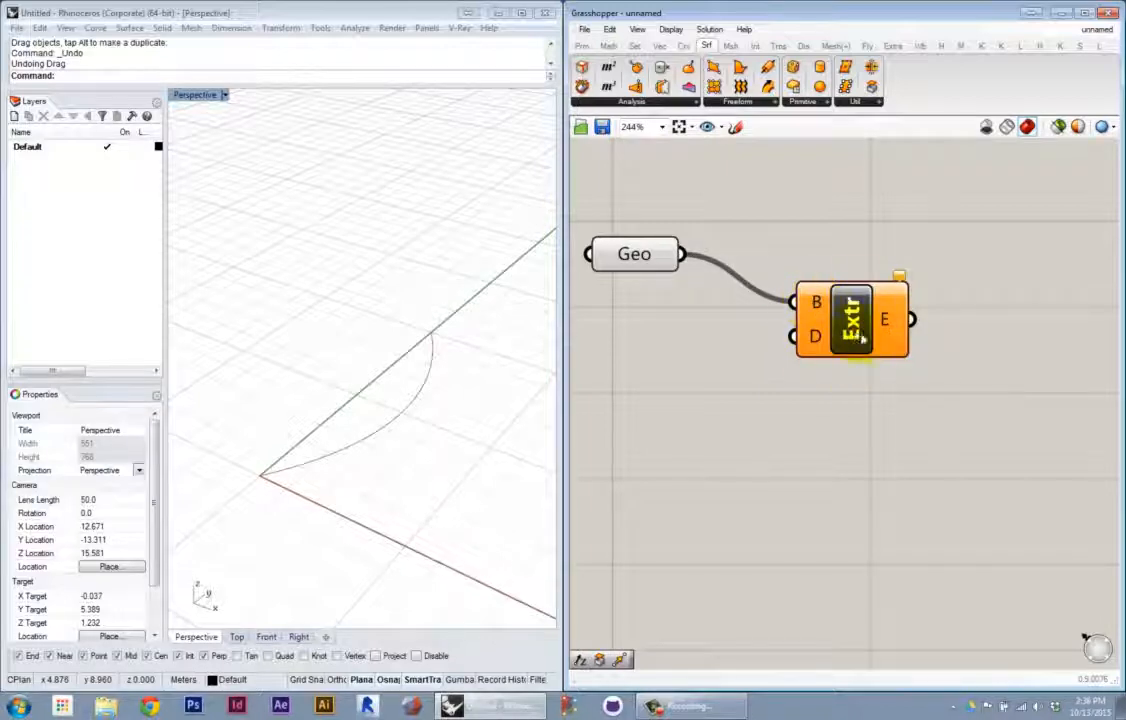
pyautogui.click(930, 259)
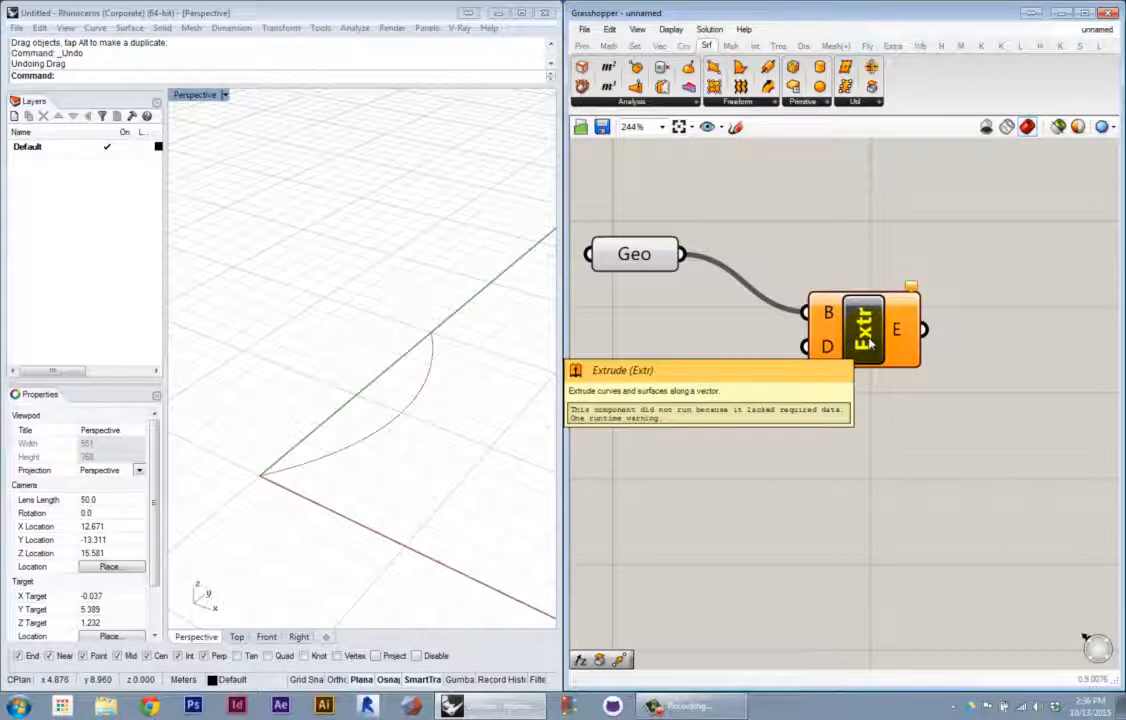
pyautogui.click(910, 288)
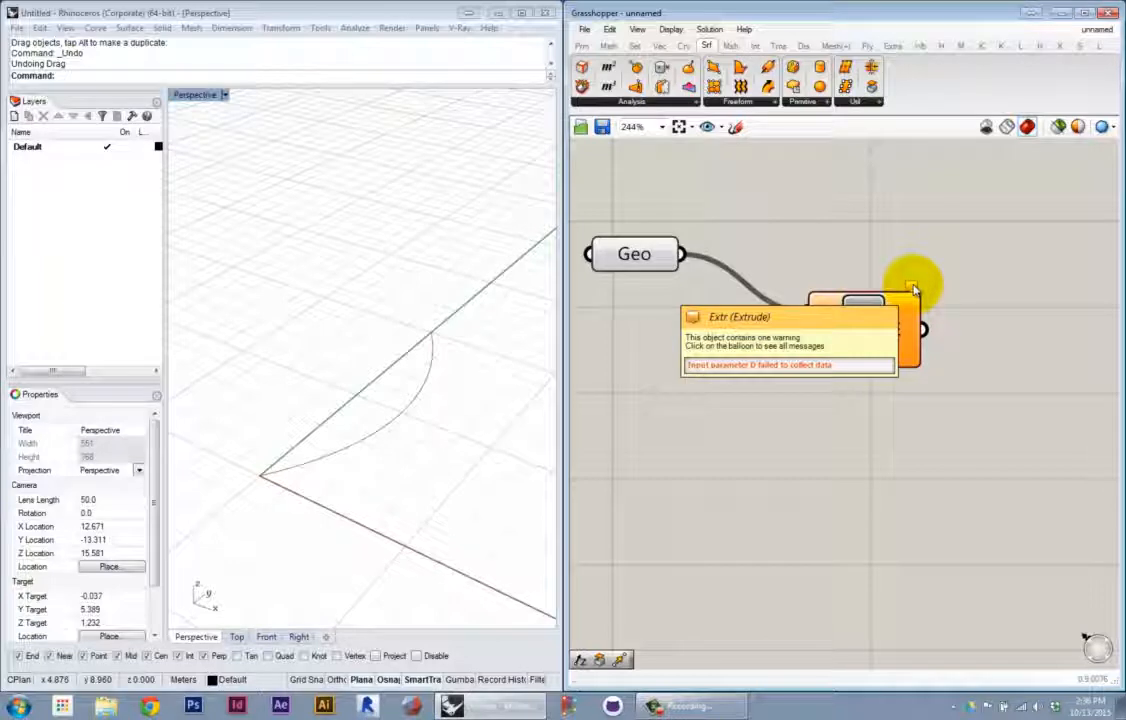
pyautogui.moveTo(870, 263); pyautogui.dragTo(948, 267, button='right')
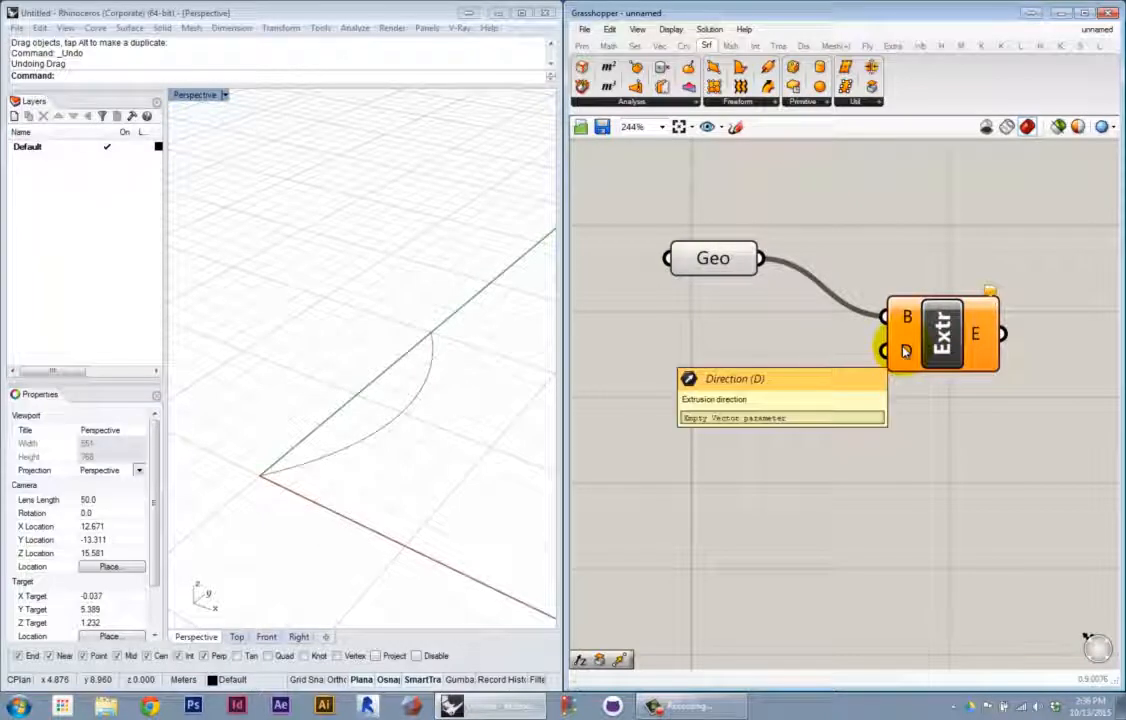
# Try an upward extrusion of the base curve in Rhino with ExtrudeCrv, and cancel the command
pyautogui.click(350, 448)
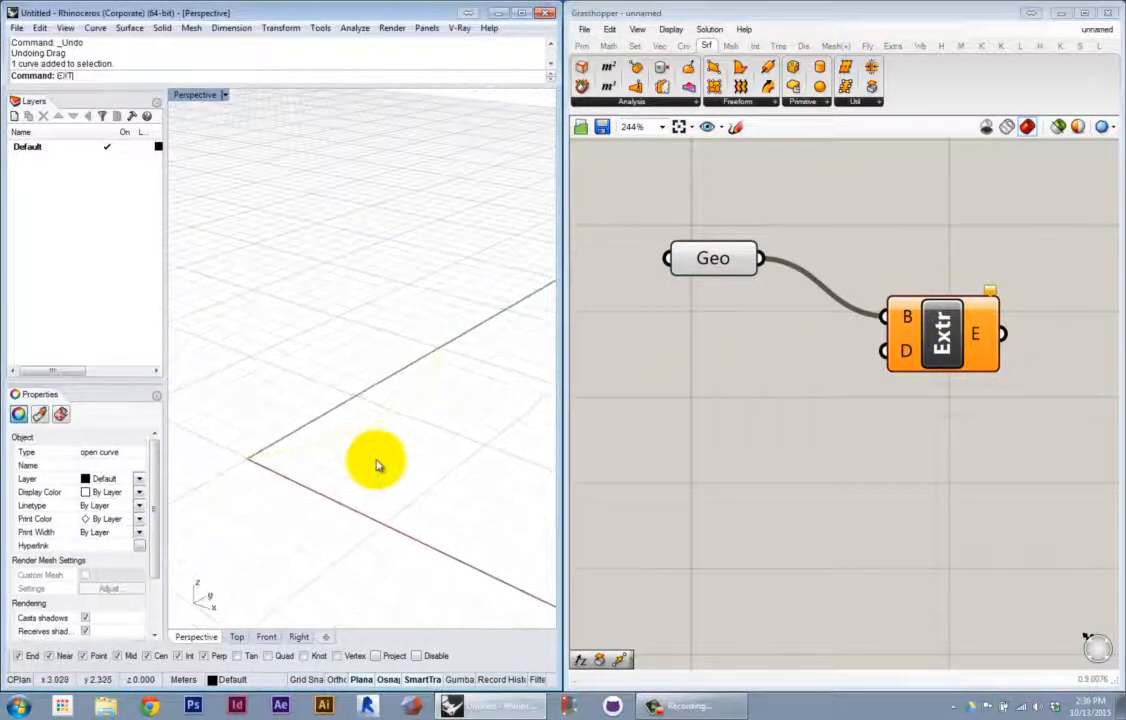
pyautogui.write('ExtrudeCrv')
pyautogui.press('Return')
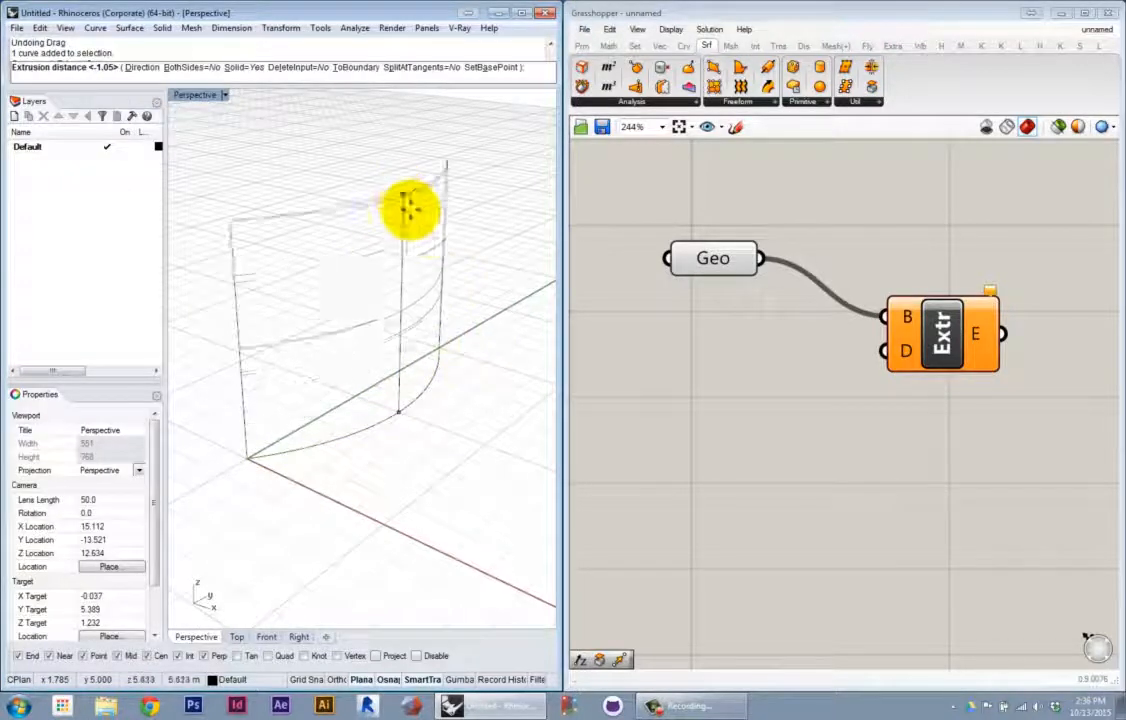
pyautogui.moveTo(455, 279); pyautogui.dragTo(460, 294, button='right')
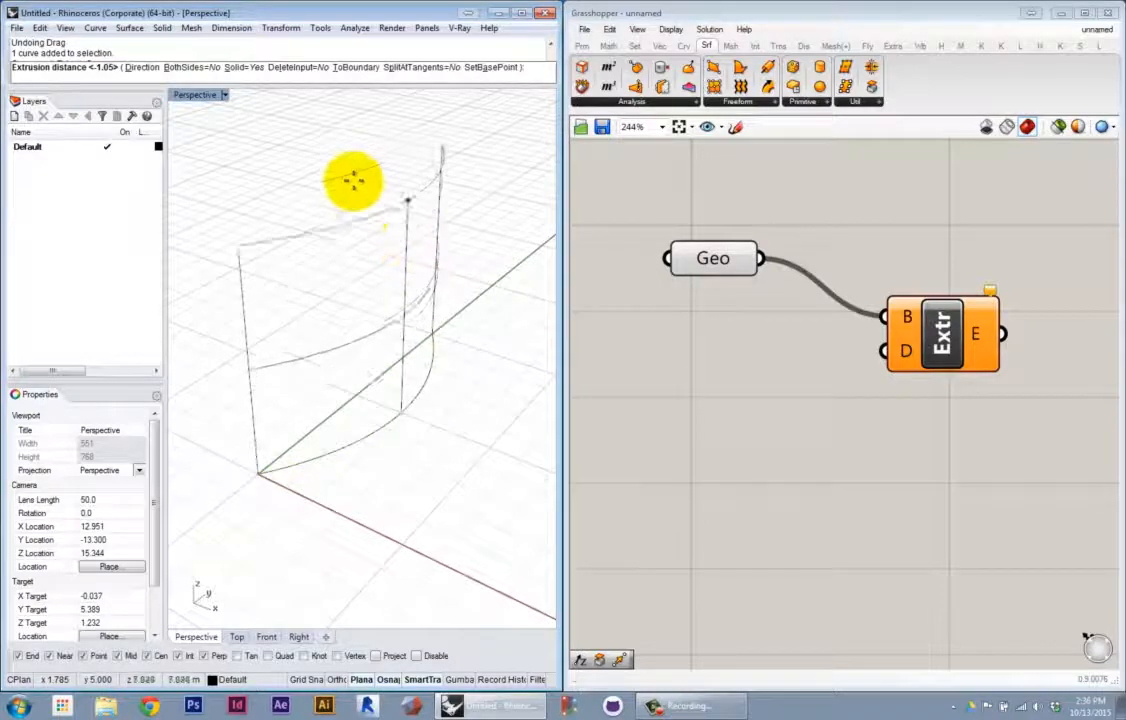
pyautogui.moveTo(337, 251); pyautogui.dragTo(397, 201, button='right')
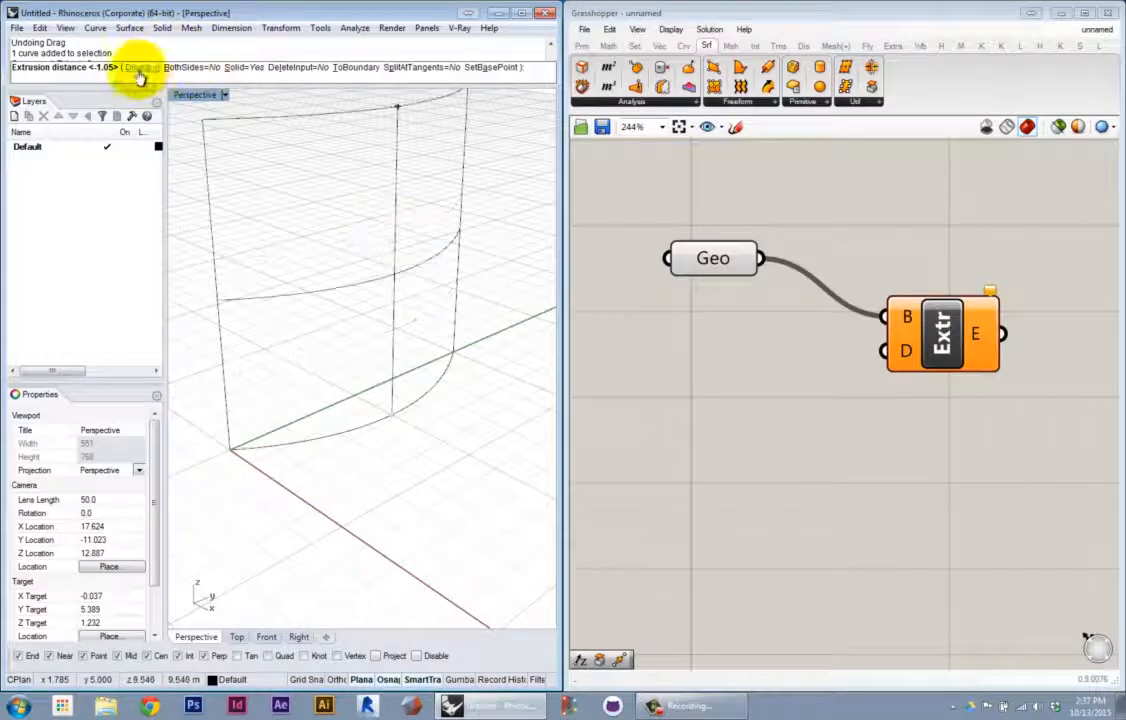
pyautogui.press('Escape')
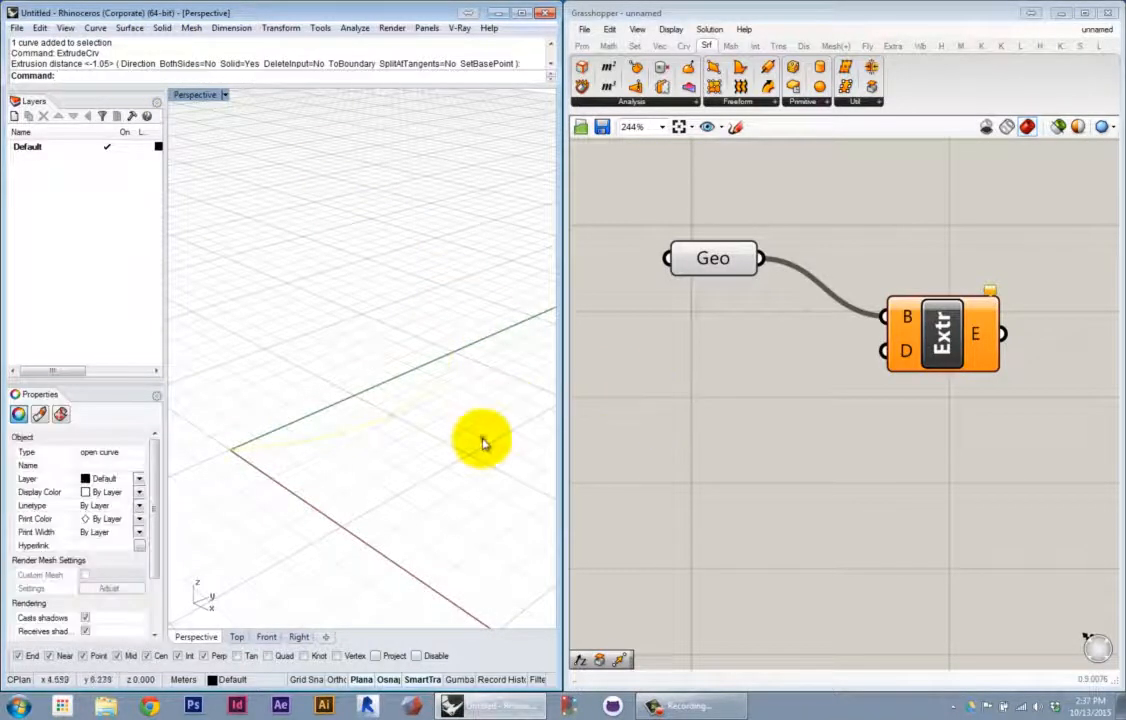
pyautogui.click(481, 438)
# Move the Extrude component on the Grasshopper canvas slightly up, closer to the level of the Geo parameter
pyautogui.click(686, 446)
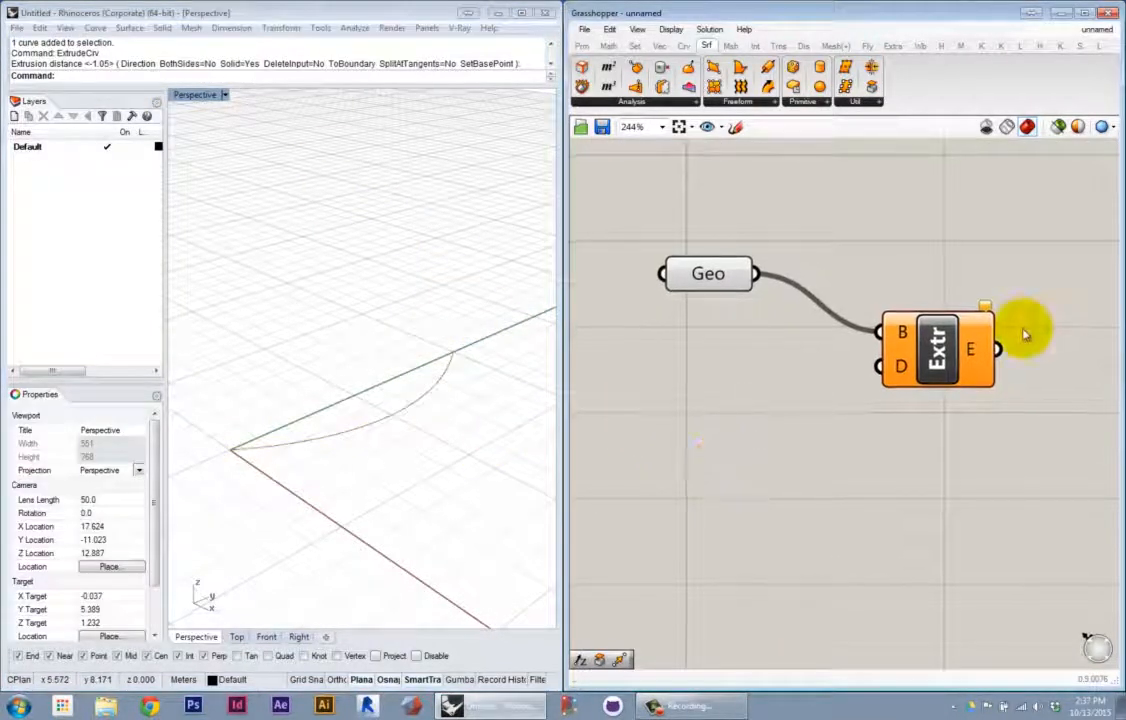
pyautogui.moveTo(953, 370); pyautogui.dragTo(953, 350)
pyautogui.click(861, 421)
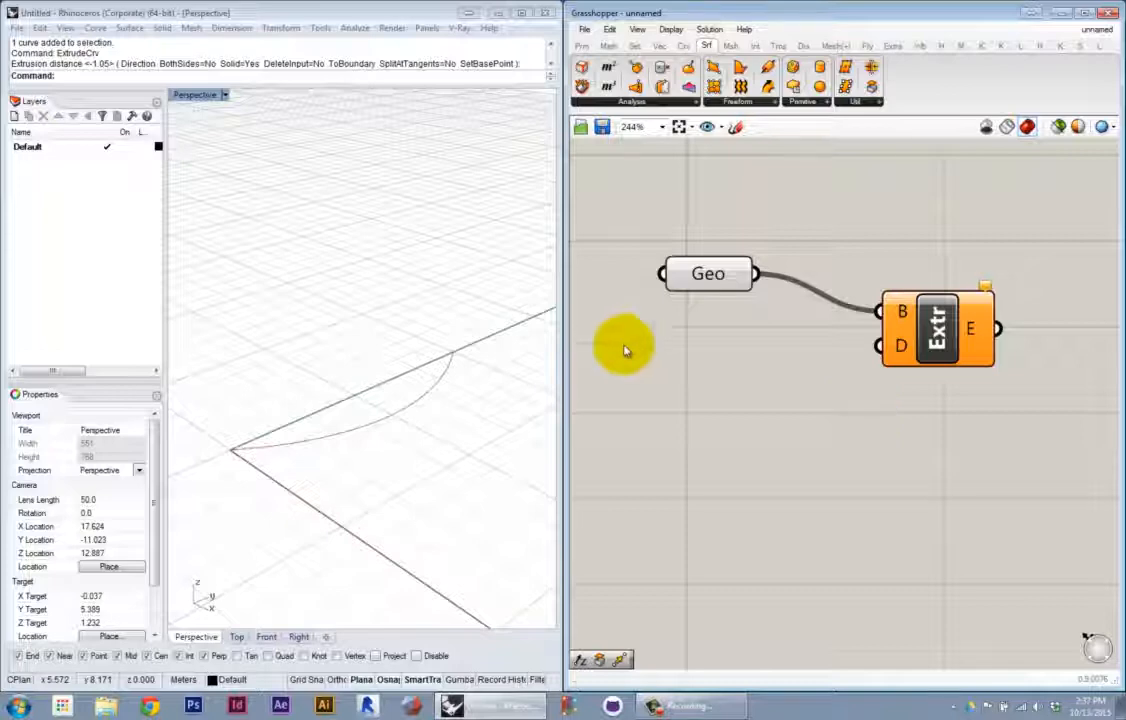
pyautogui.click(764, 372)
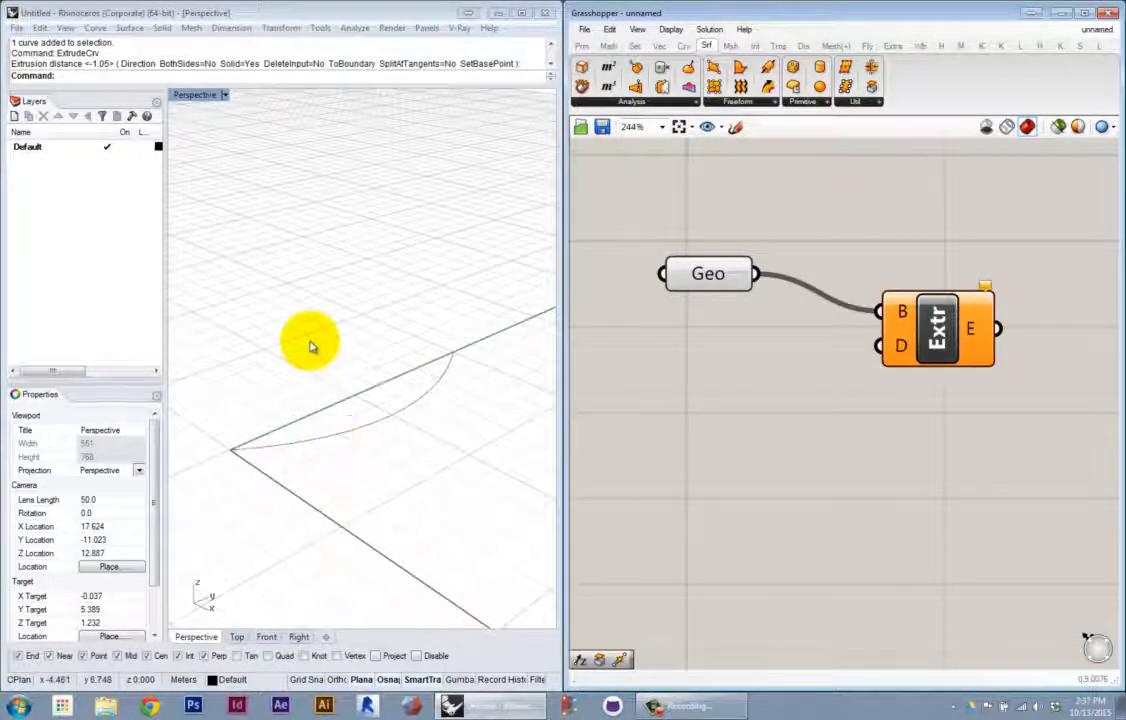
pyautogui.click(783, 177)
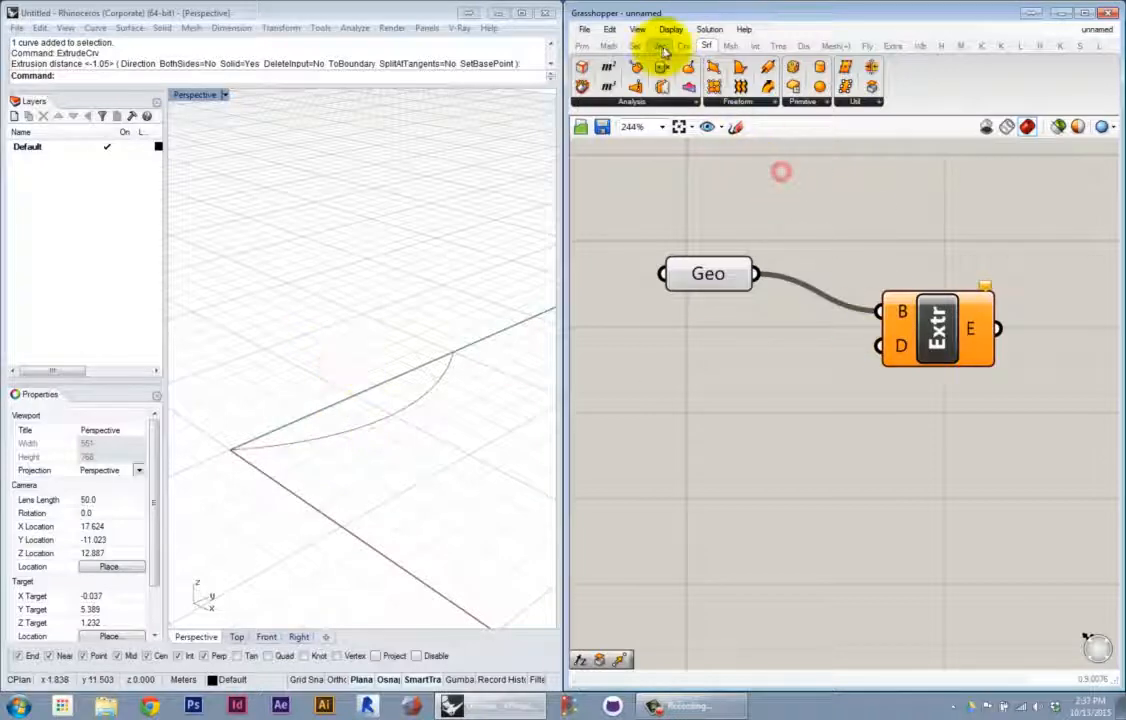
# Place a Unit Z vector component on the canvas directly below the Geo parameter
pyautogui.click(660, 46)
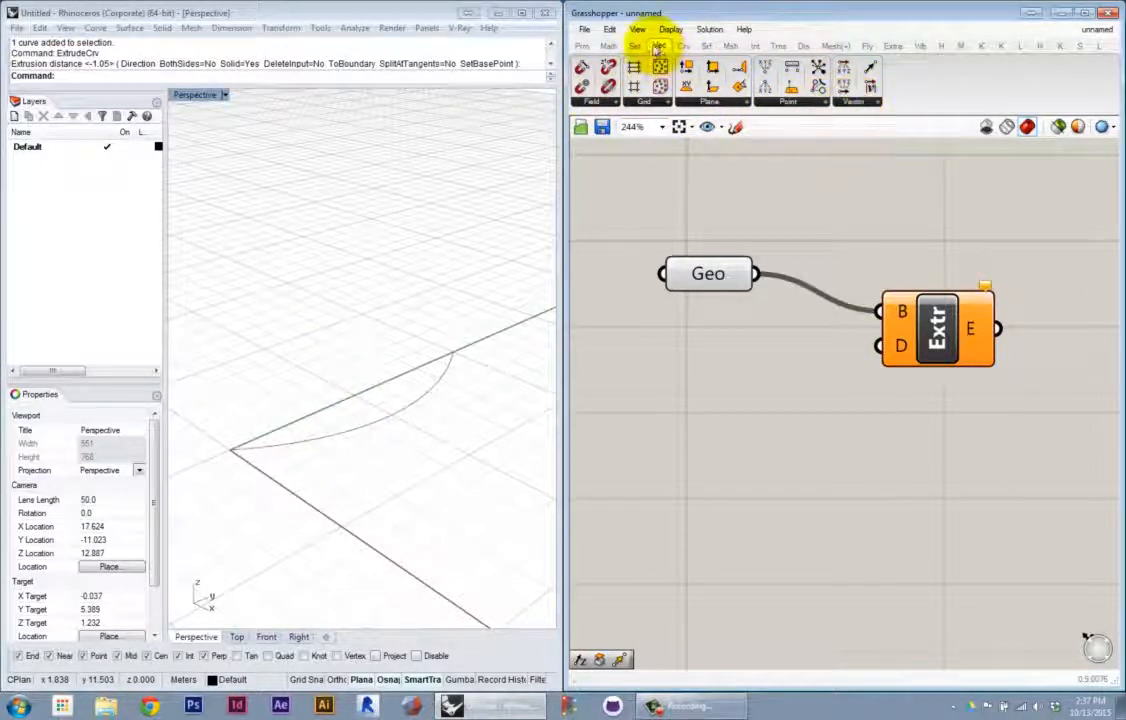
pyautogui.click(855, 102)
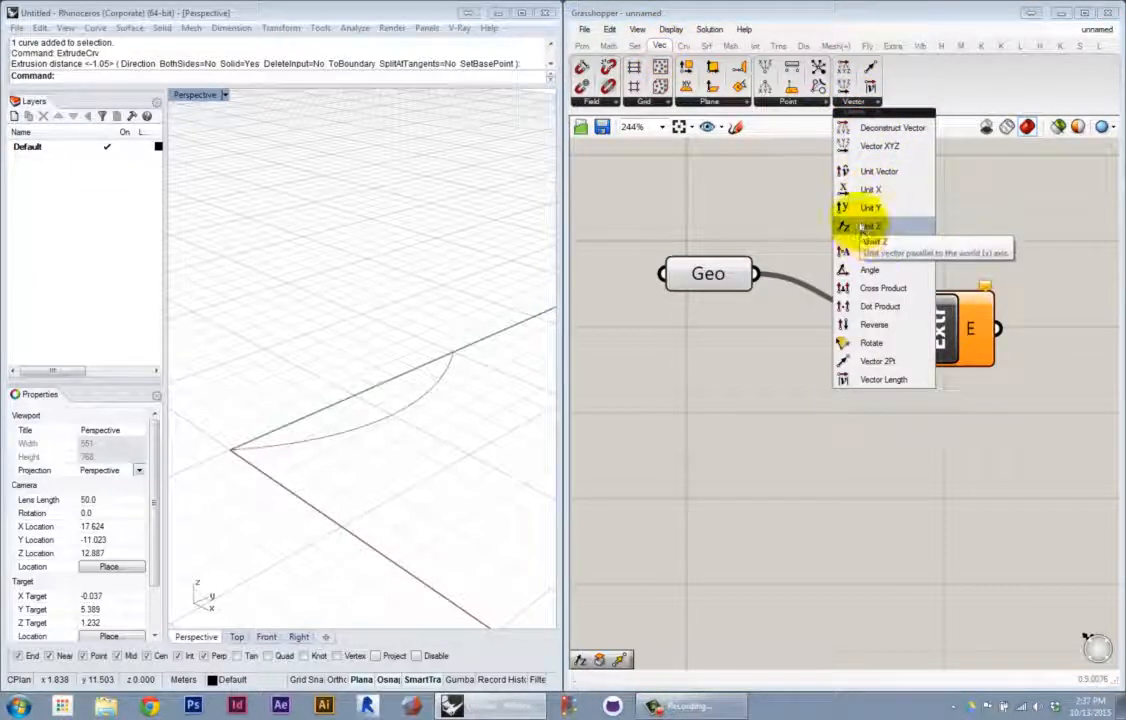
pyautogui.moveTo(867, 230); pyautogui.dragTo(741, 377)
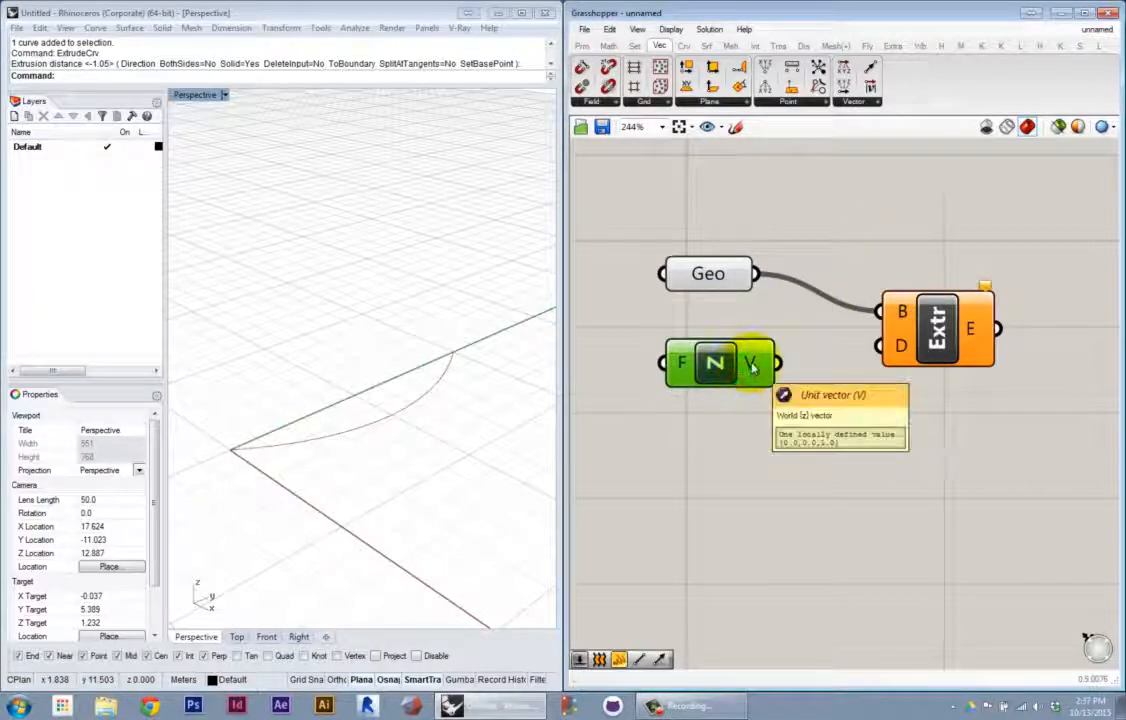
pyautogui.moveTo(730, 376)
pyautogui.mouseDown()
pyautogui.moveTo(720, 398)
pyautogui.moveTo(723, 376)
pyautogui.mouseUp()
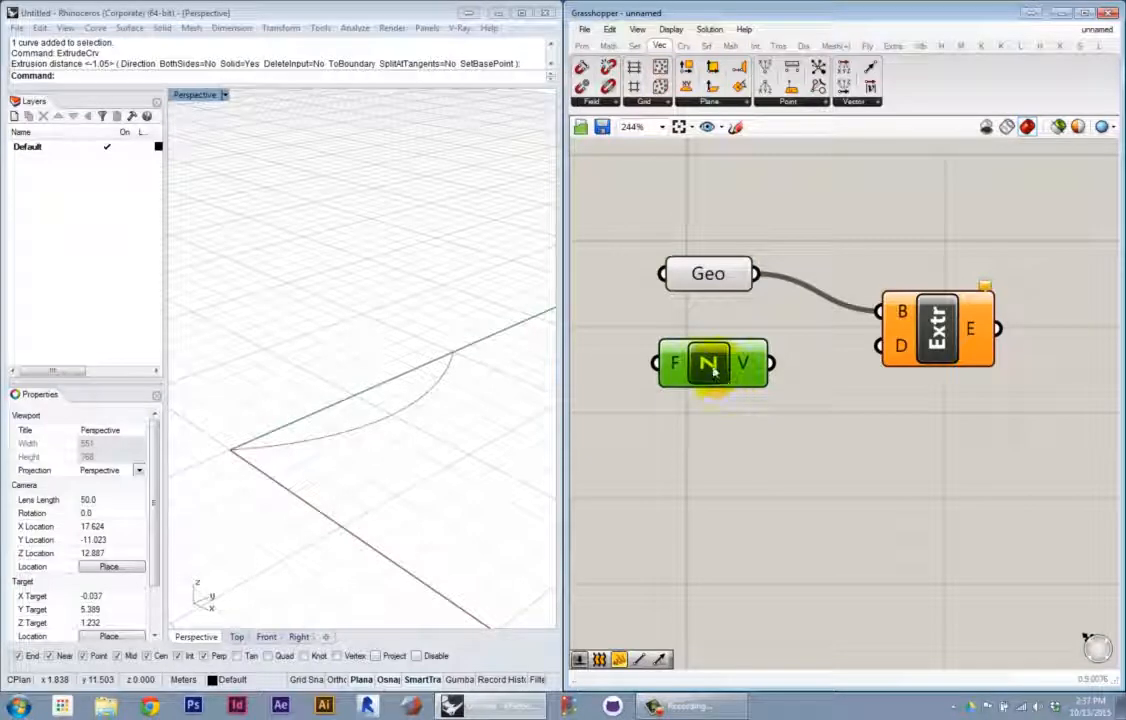
pyautogui.moveTo(711, 374); pyautogui.dragTo(709, 387)
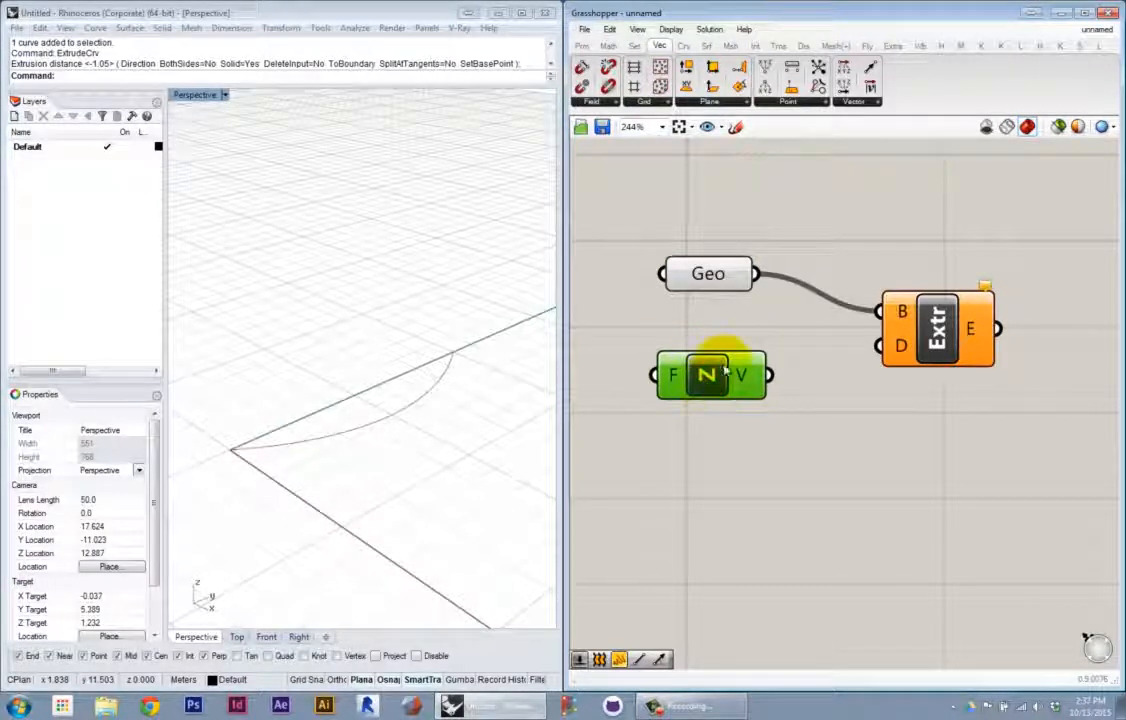
pyautogui.click(748, 434)
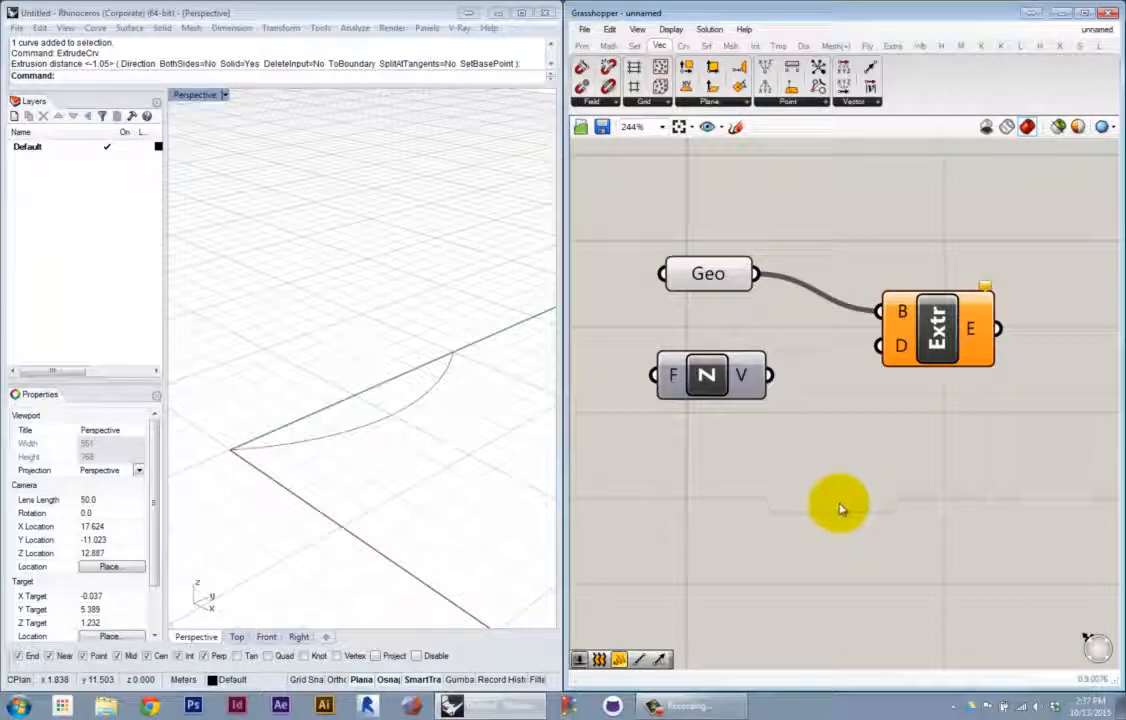
# Search the components for "z", place a second Unit Z below the first one, and delete that duplicate
pyautogui.doubleClick(826, 544)
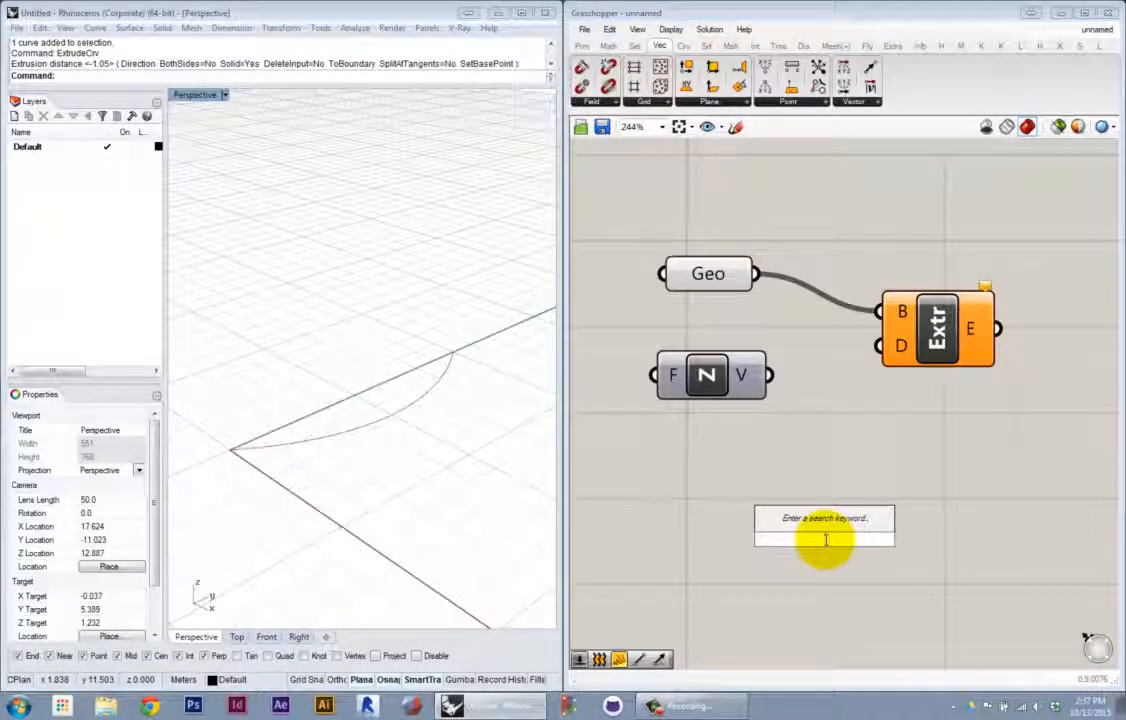
pyautogui.write('z')
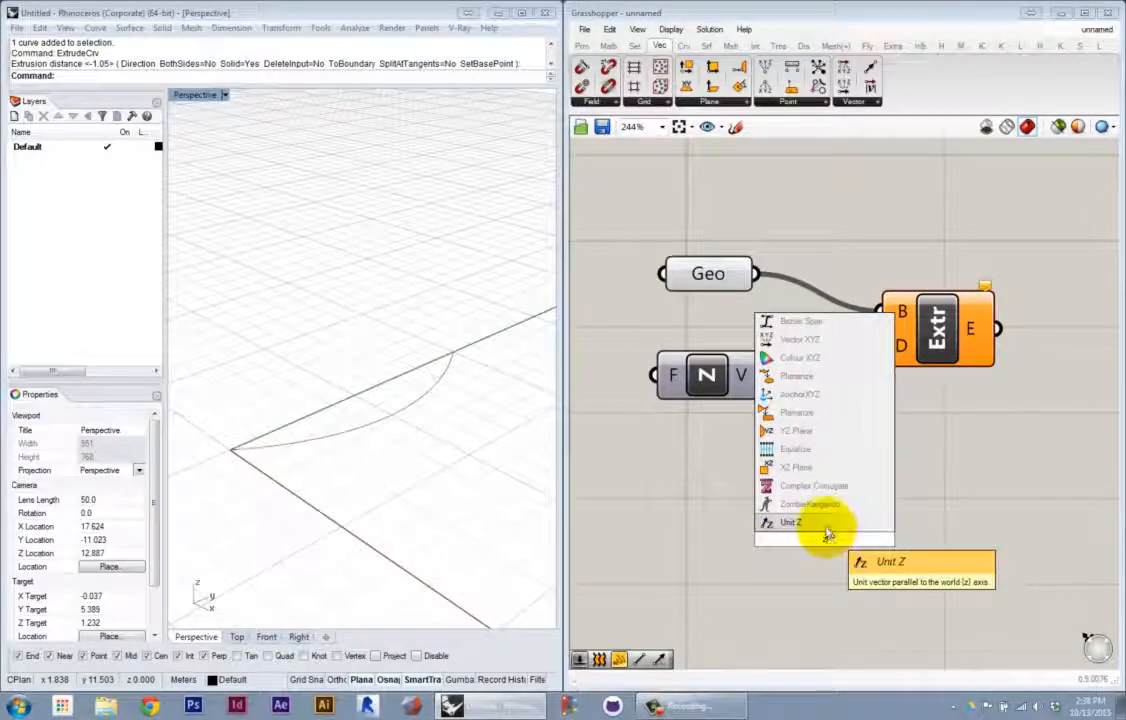
pyautogui.click(815, 620)
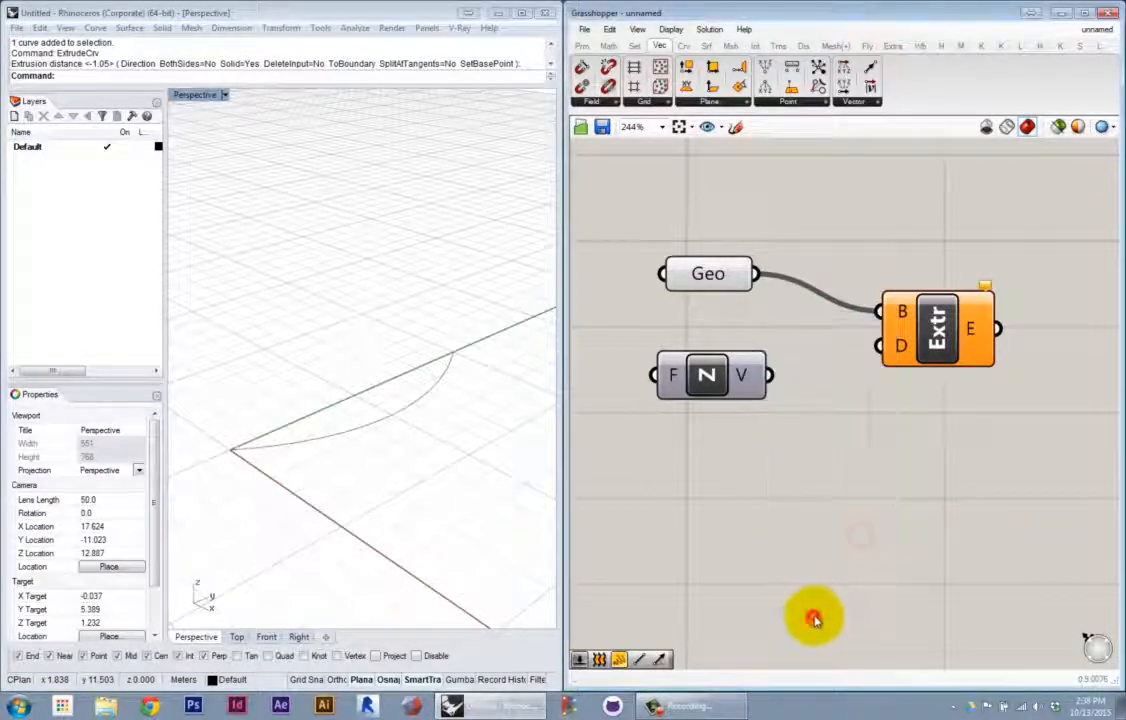
pyautogui.doubleClick(806, 599)
pyautogui.write('z')
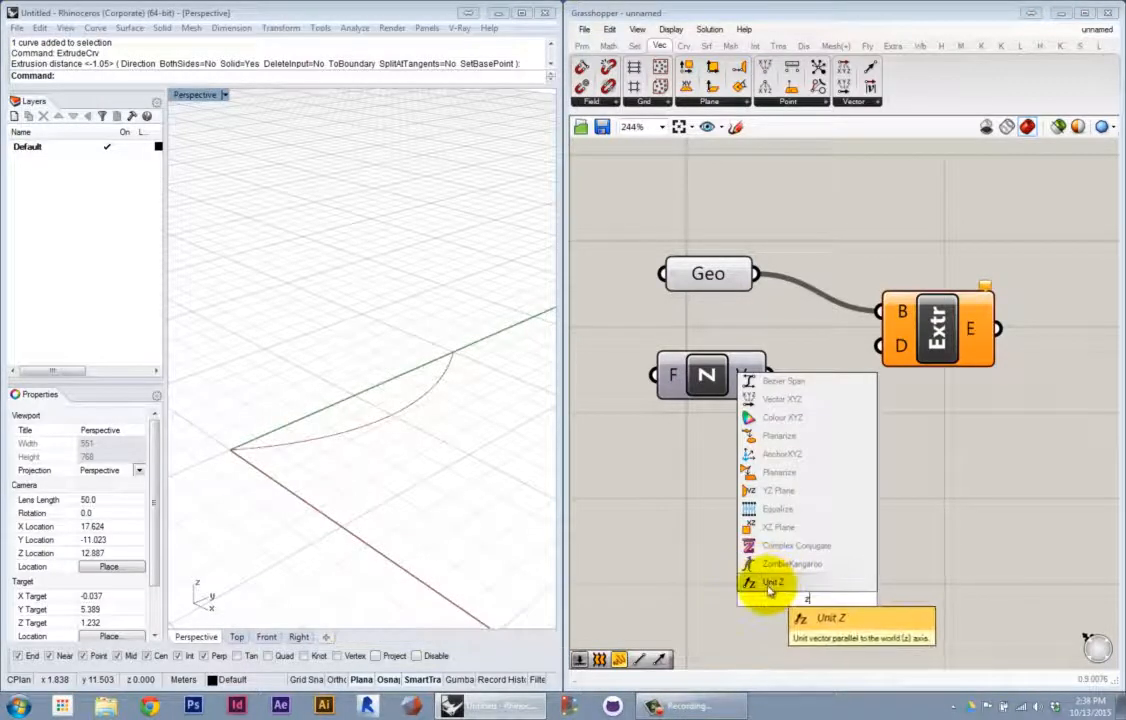
pyautogui.click(774, 583)
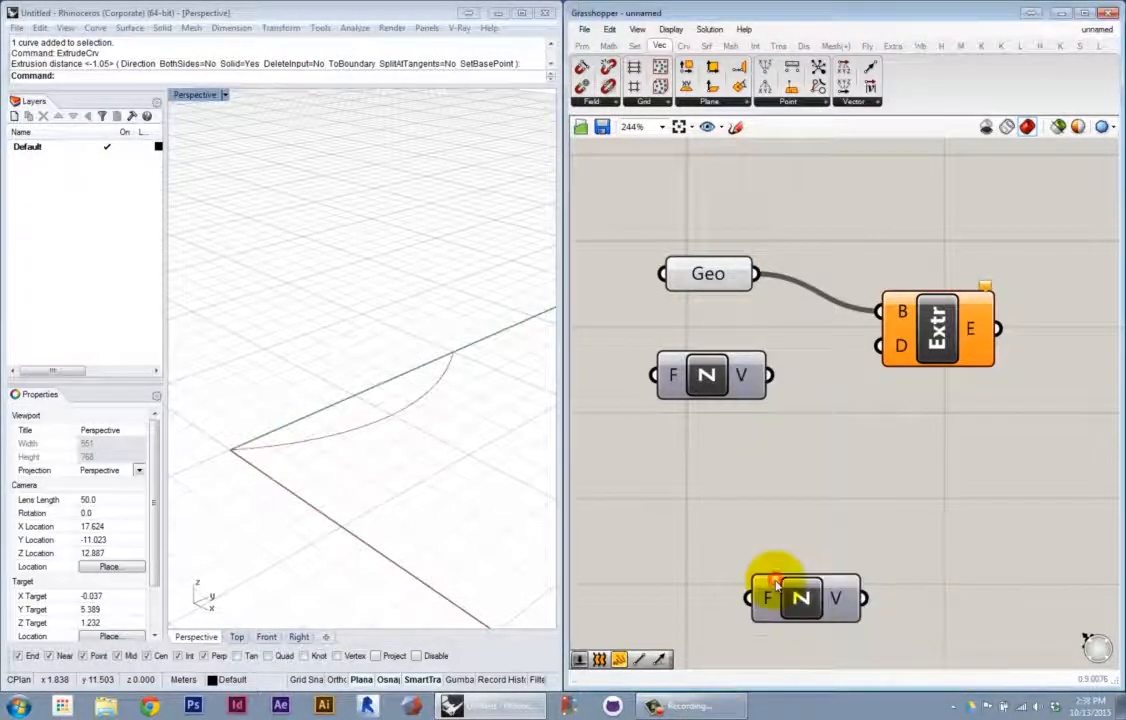
pyautogui.moveTo(774, 586); pyautogui.dragTo(773, 460)
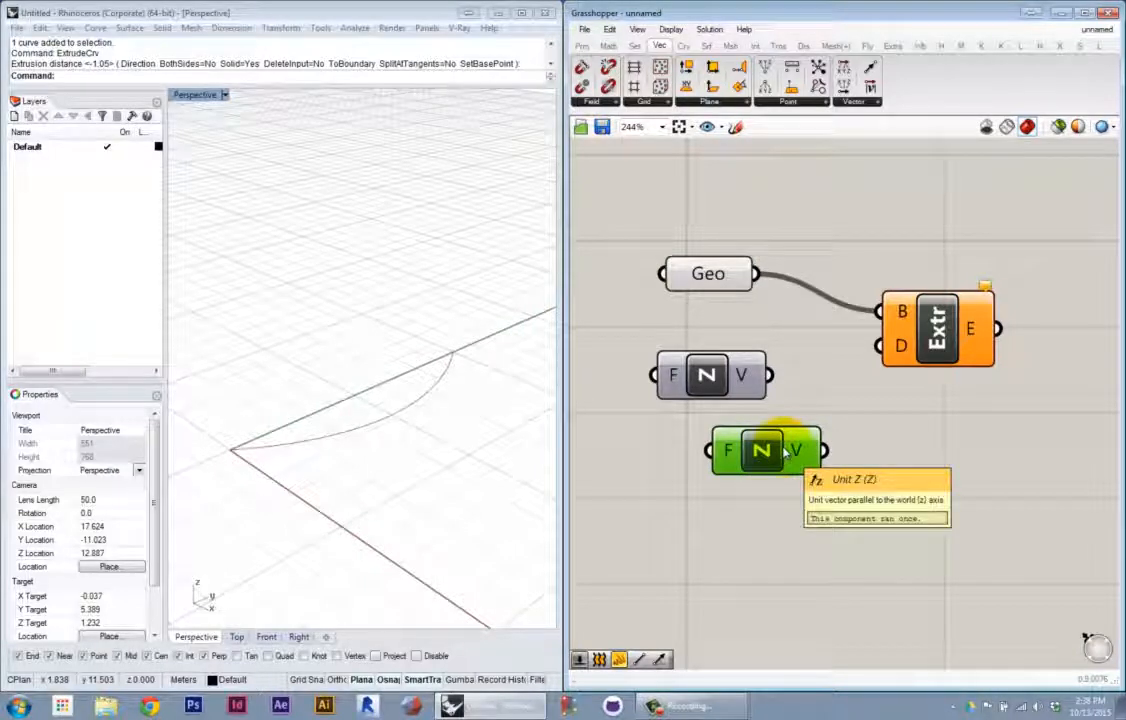
pyautogui.press('Delete')
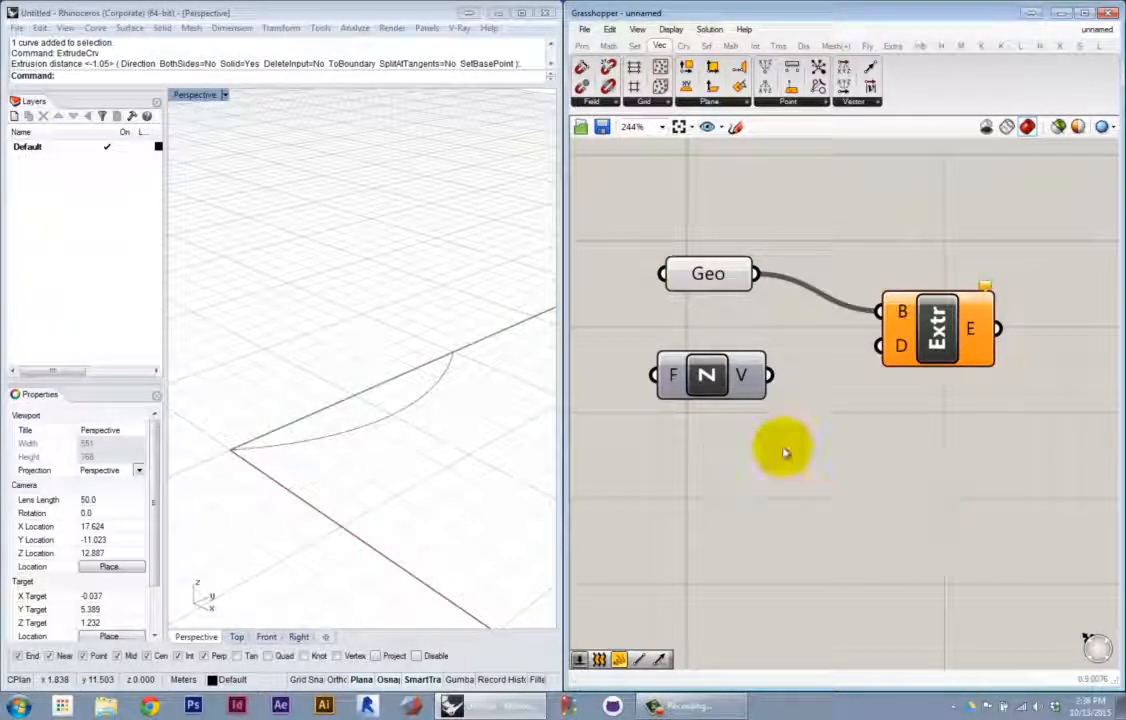
# Nudge Unit Z up and wire its Unit vector (V) output into the Direction (D) input of Extrude
pyautogui.click(712, 368)
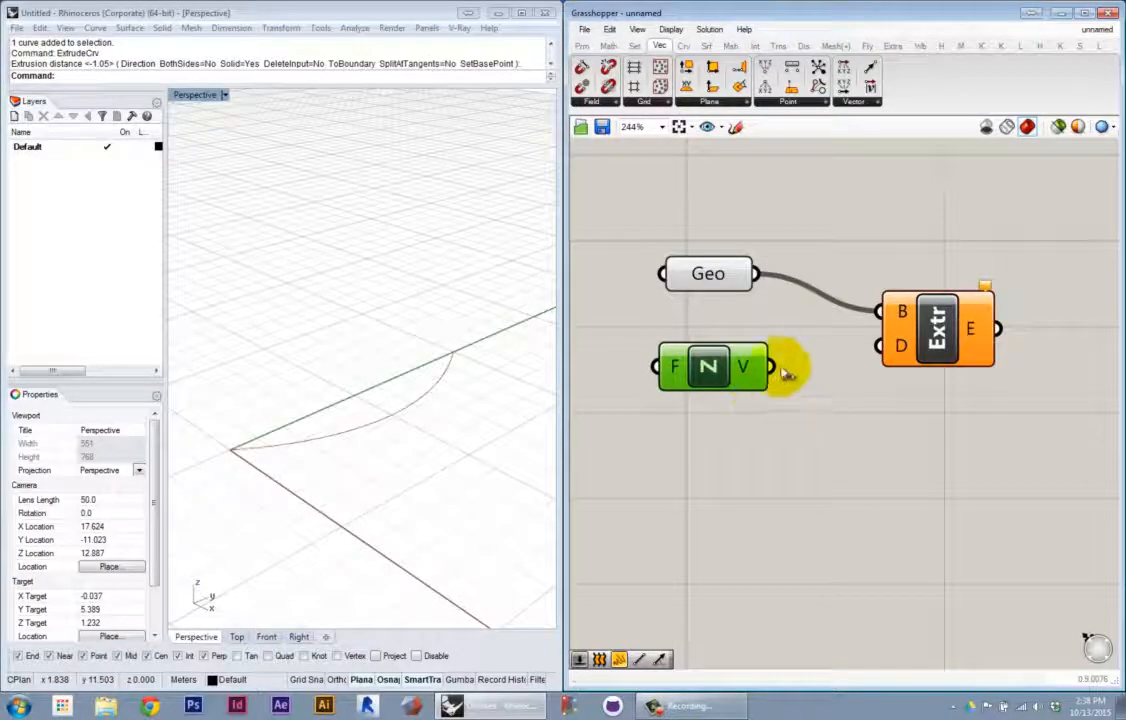
pyautogui.moveTo(777, 372); pyautogui.dragTo(862, 342)
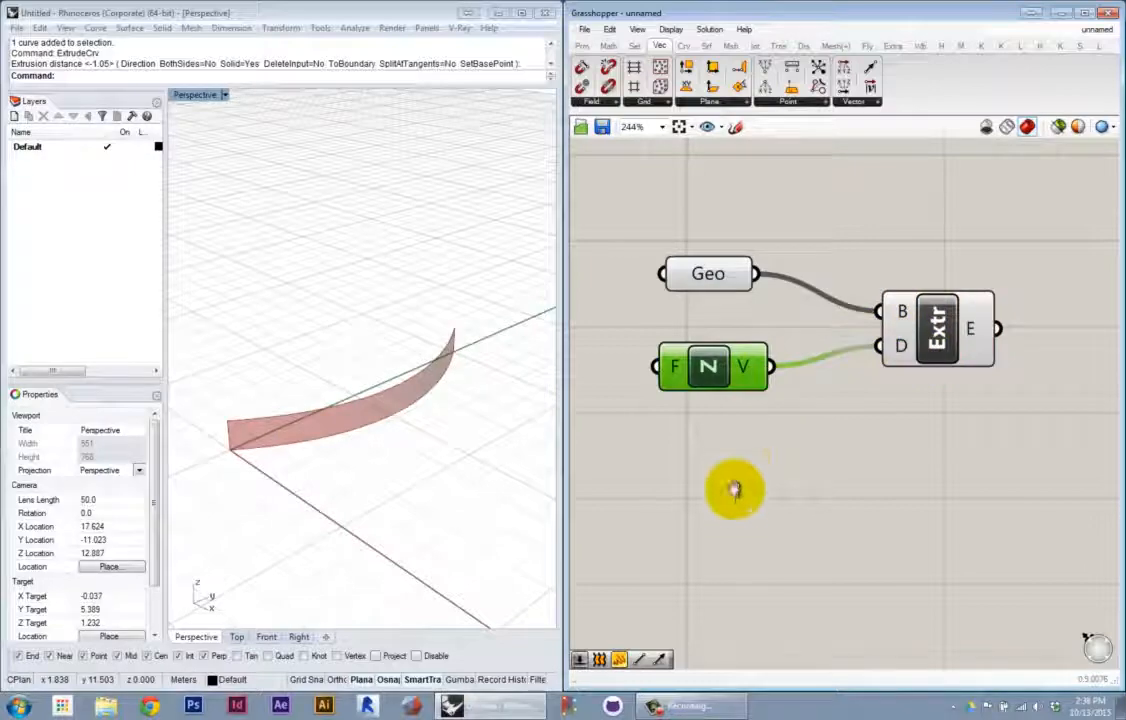
pyautogui.moveTo(339, 536); pyautogui.dragTo(262, 500, button='right')
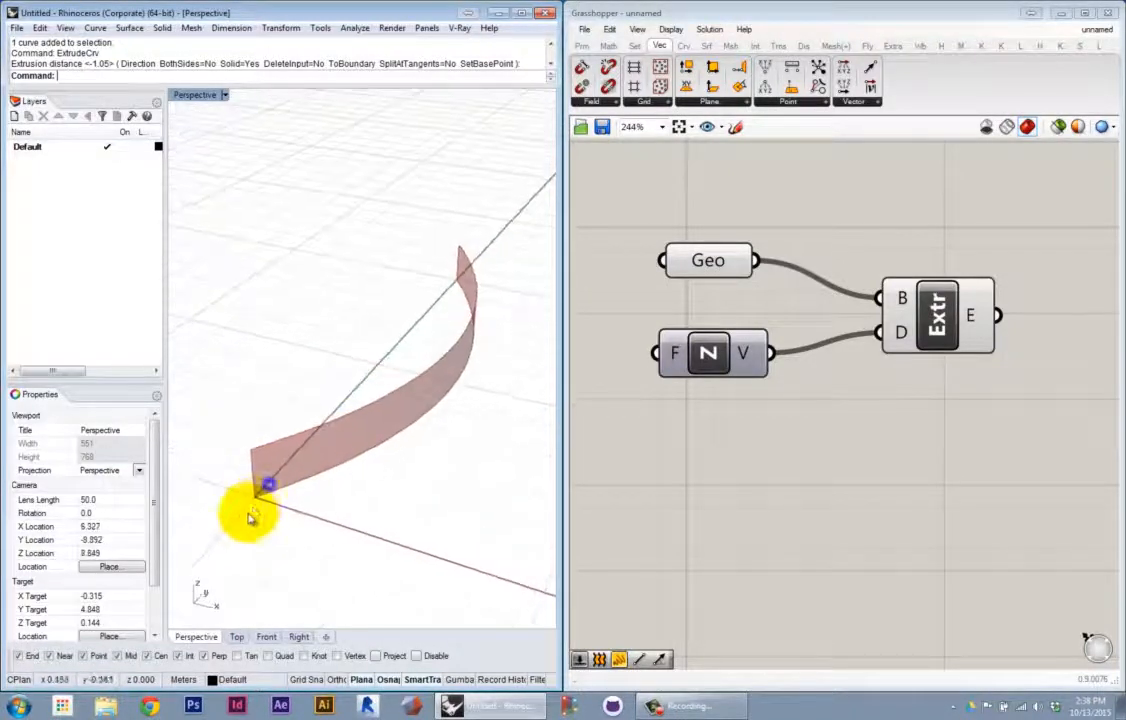
# Select the Extrude component and the Geo parameter in turn to examine which geometry each one highlights in the Rhino viewport
pyautogui.click(885, 483)
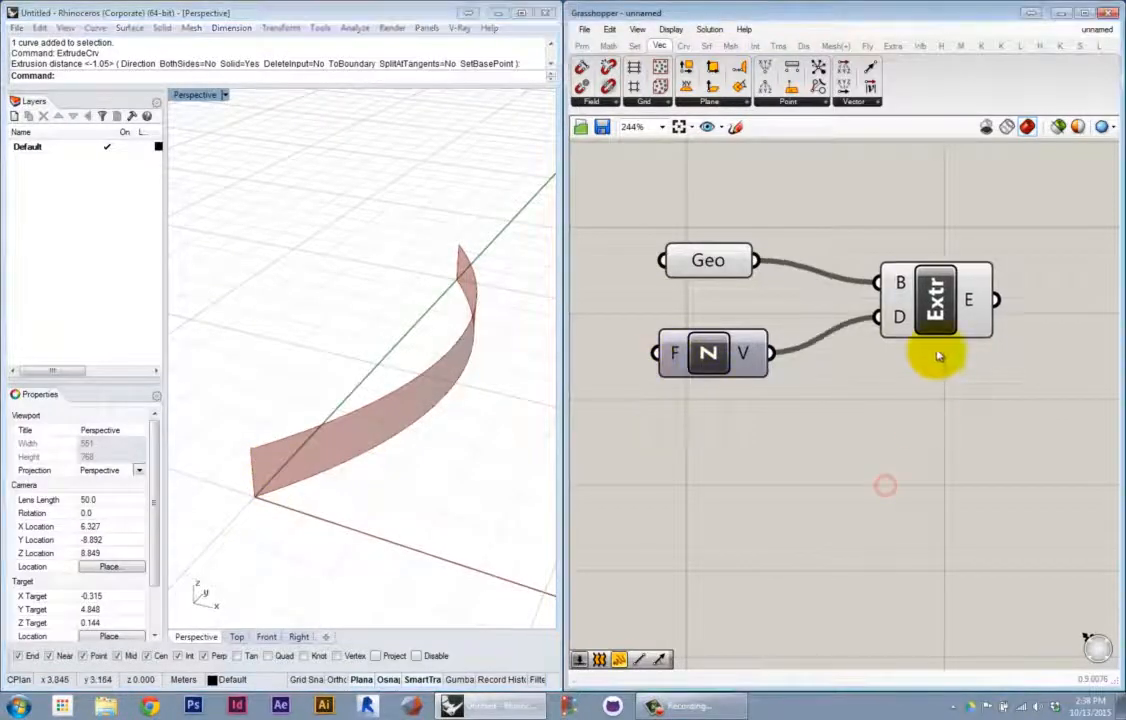
pyautogui.click(933, 313)
pyautogui.moveTo(364, 491); pyautogui.dragTo(295, 435, button='right')
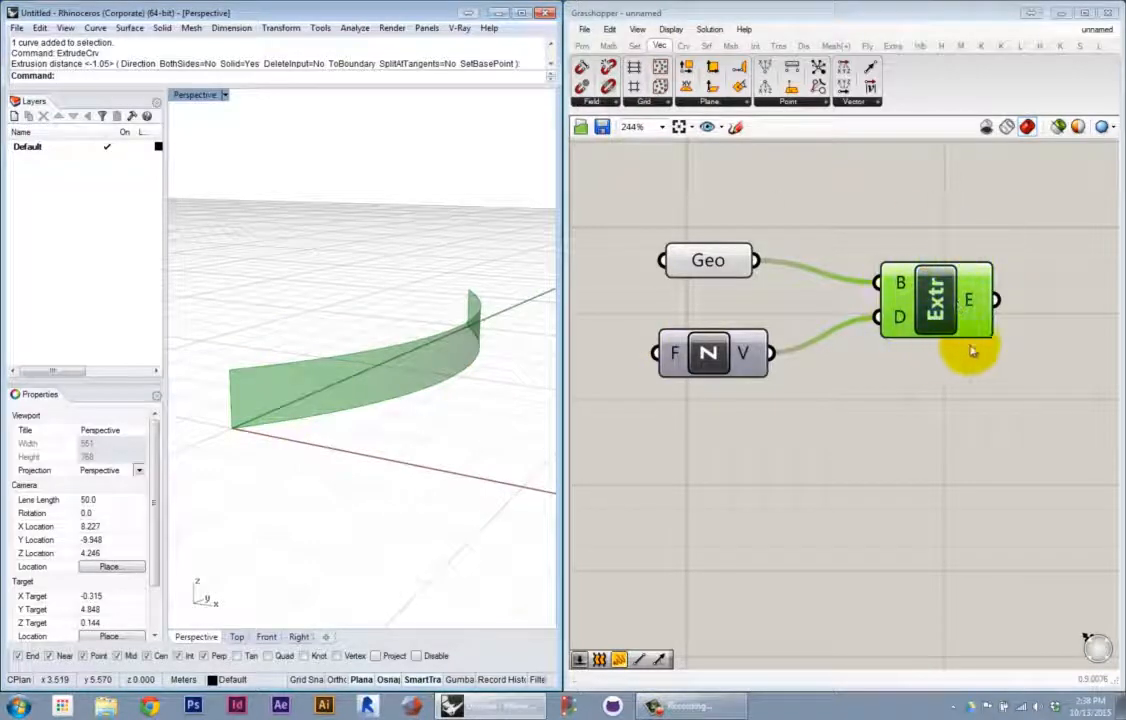
pyautogui.click(892, 201)
pyautogui.click(706, 269)
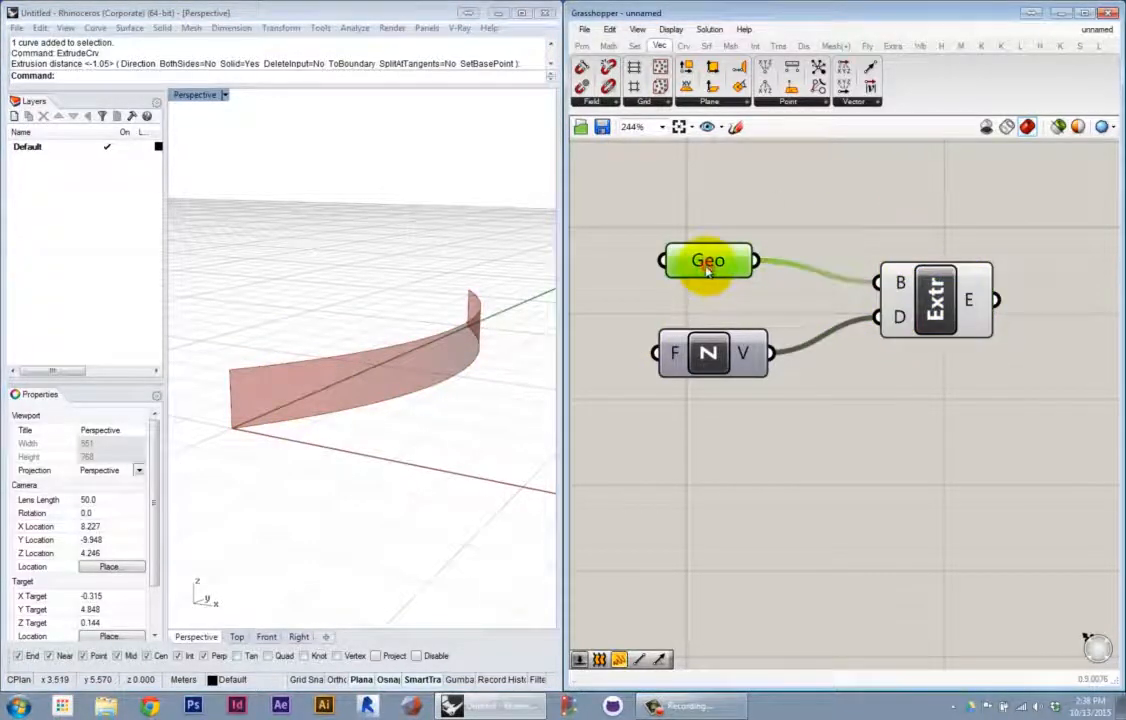
pyautogui.moveTo(470, 430); pyautogui.dragTo(364, 445, button='right')
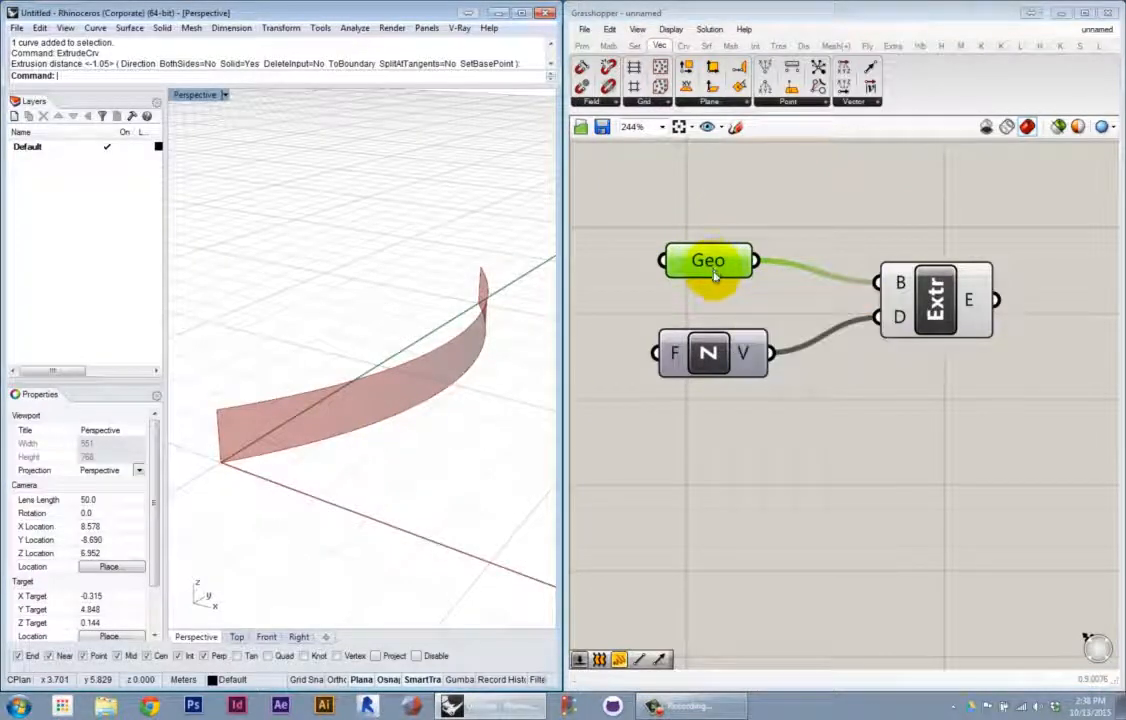
pyautogui.click(747, 311)
# Move the Extrude component slightly closer to Geo and Unit Z, and check its Extrusion (E) output
pyautogui.moveTo(1068, 185); pyautogui.dragTo(1063, 211, button='right')
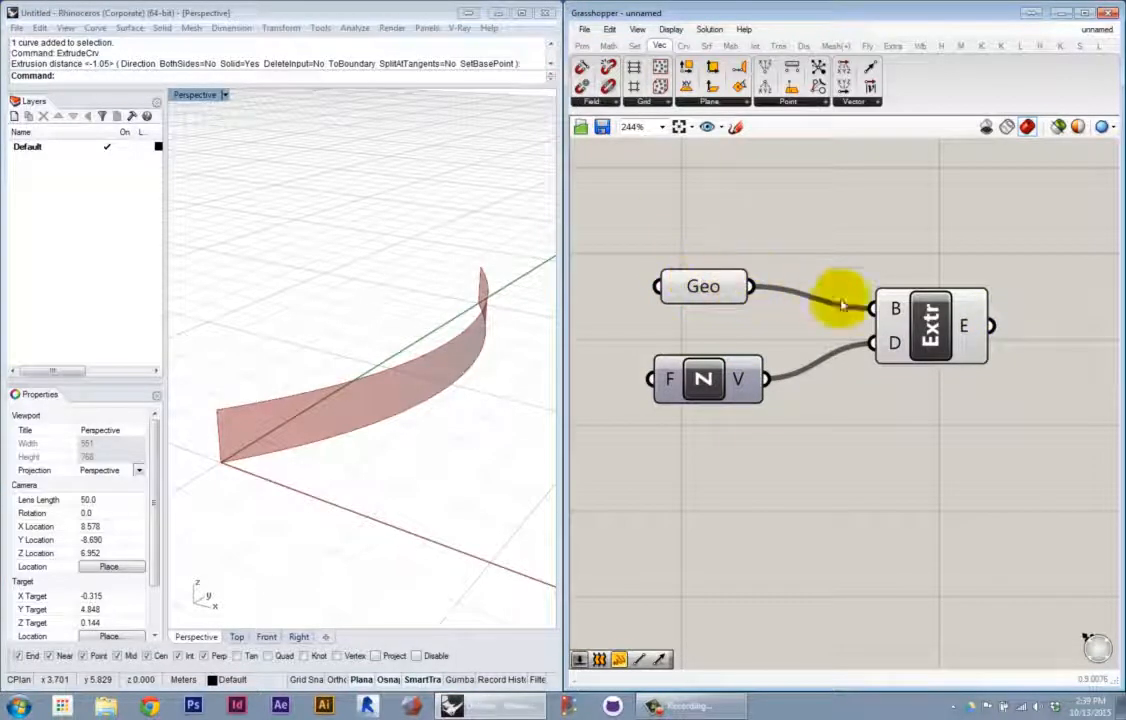
pyautogui.moveTo(938, 337); pyautogui.dragTo(922, 344)
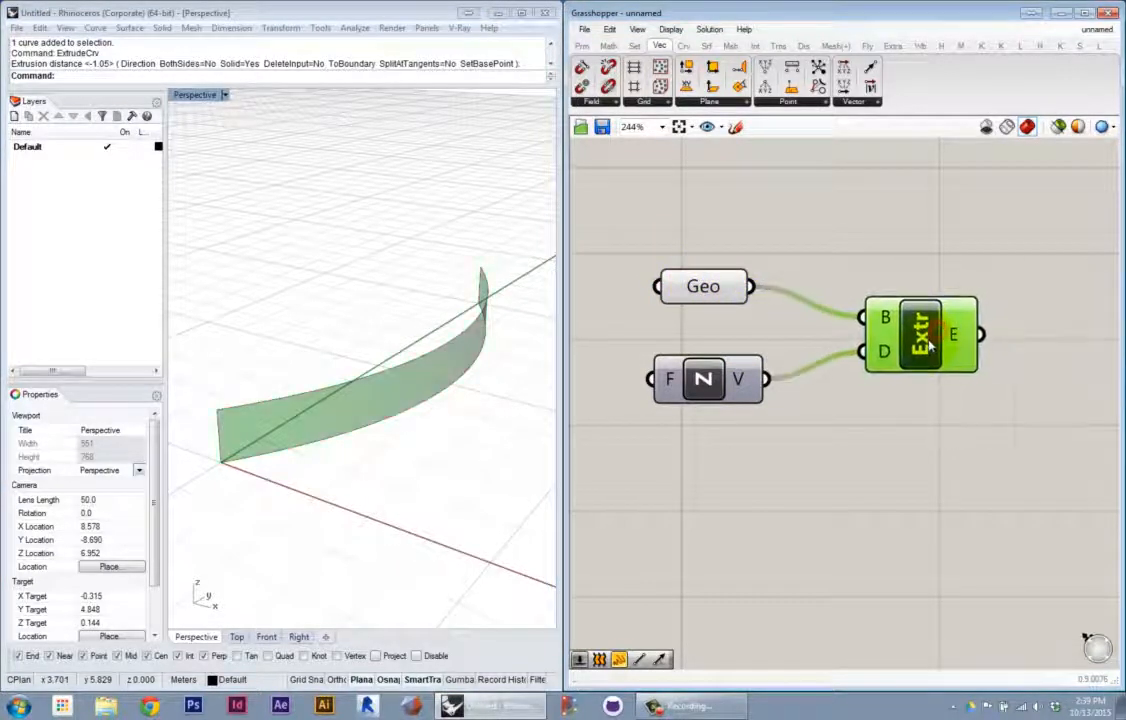
pyautogui.click(688, 284)
pyautogui.click(766, 248)
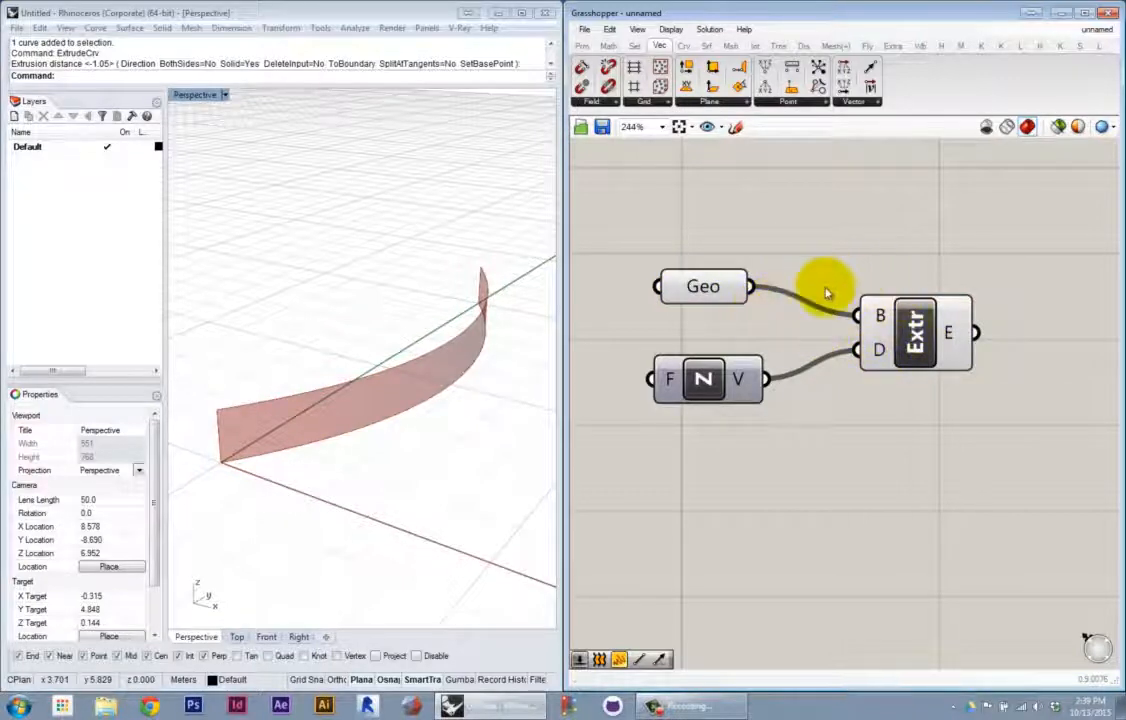
pyautogui.click(920, 335)
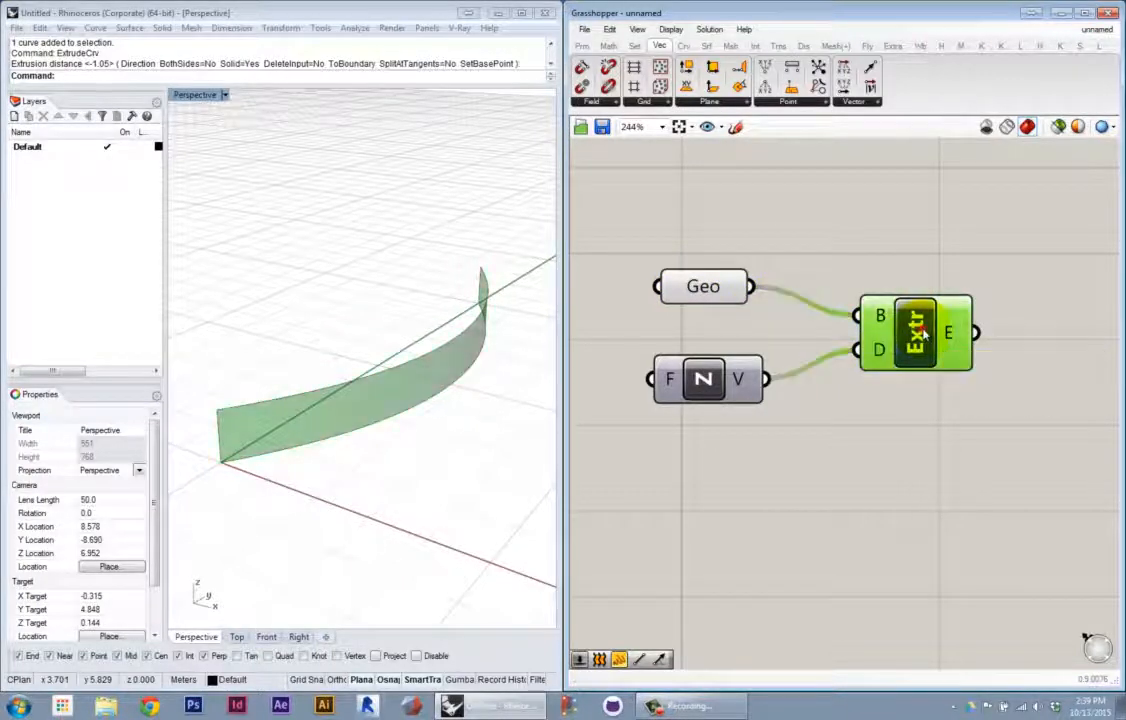
pyautogui.moveTo(947, 329)
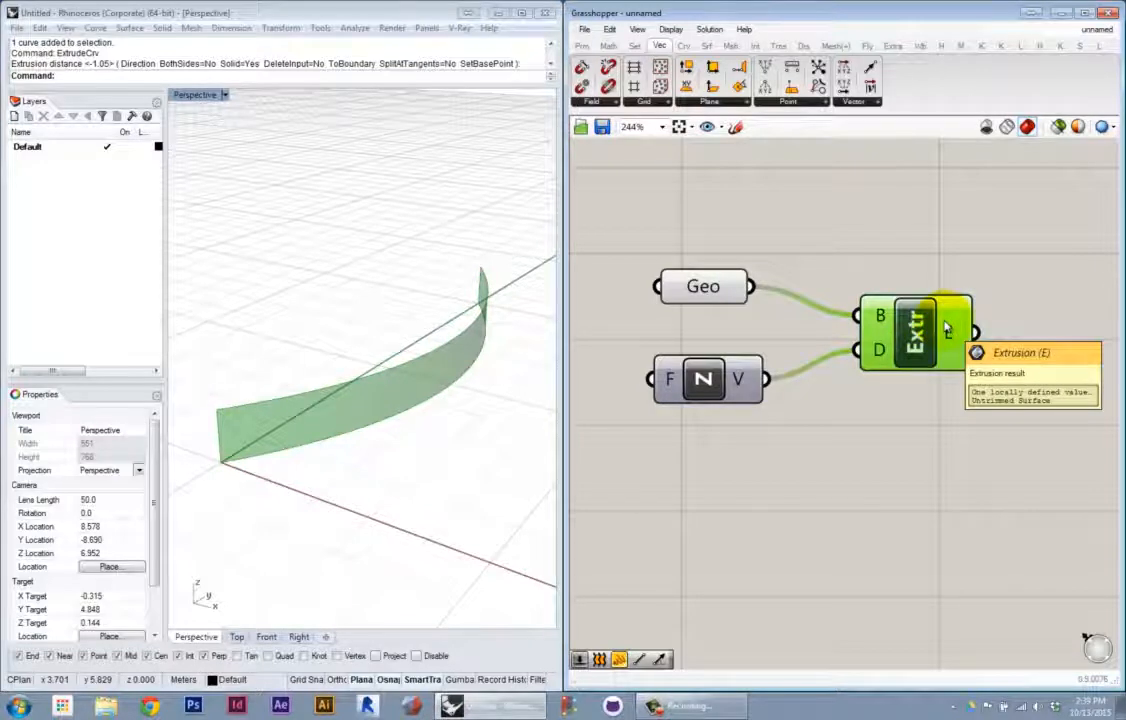
pyautogui.click(922, 268)
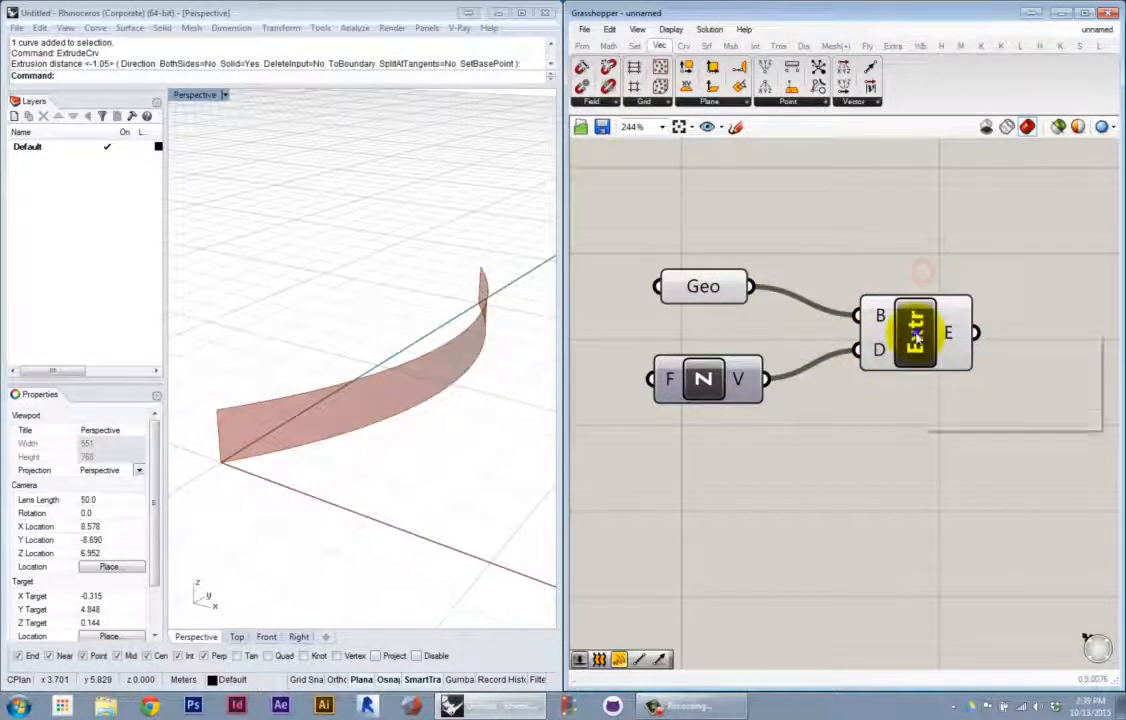
# Turn off the Extrude component's preview, select Geo to examine only the referenced curve in the viewport, and turn the preview back on
pyautogui.rightClick(916, 334)
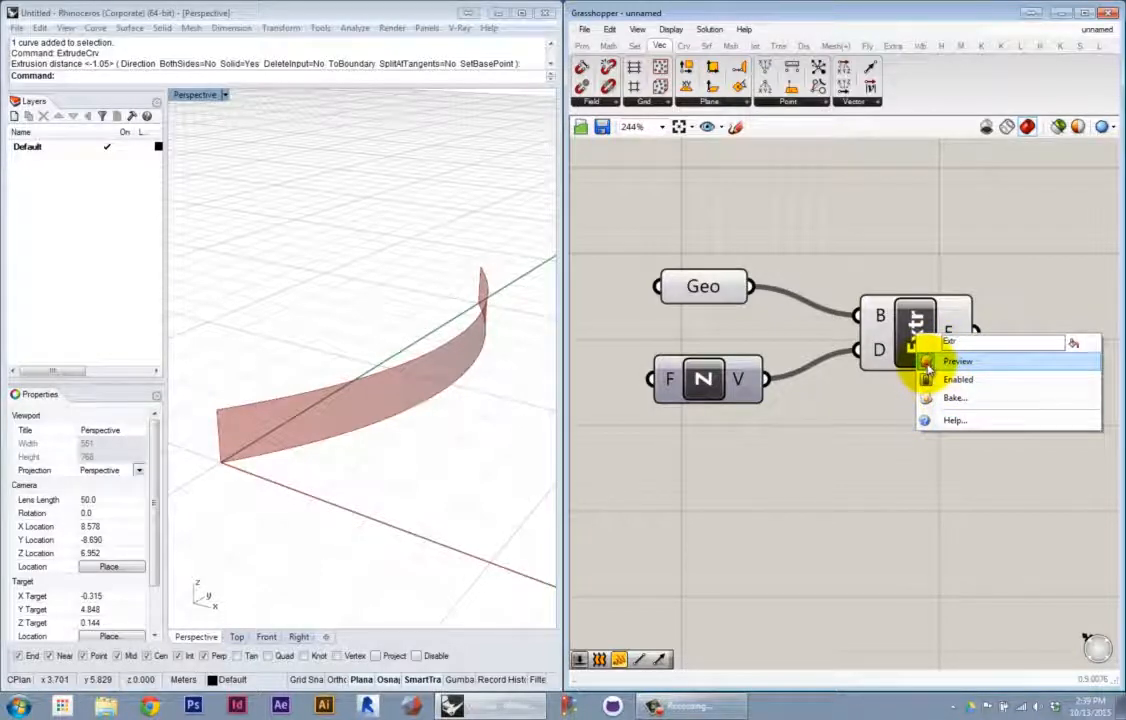
pyautogui.click(950, 361)
pyautogui.click(711, 286)
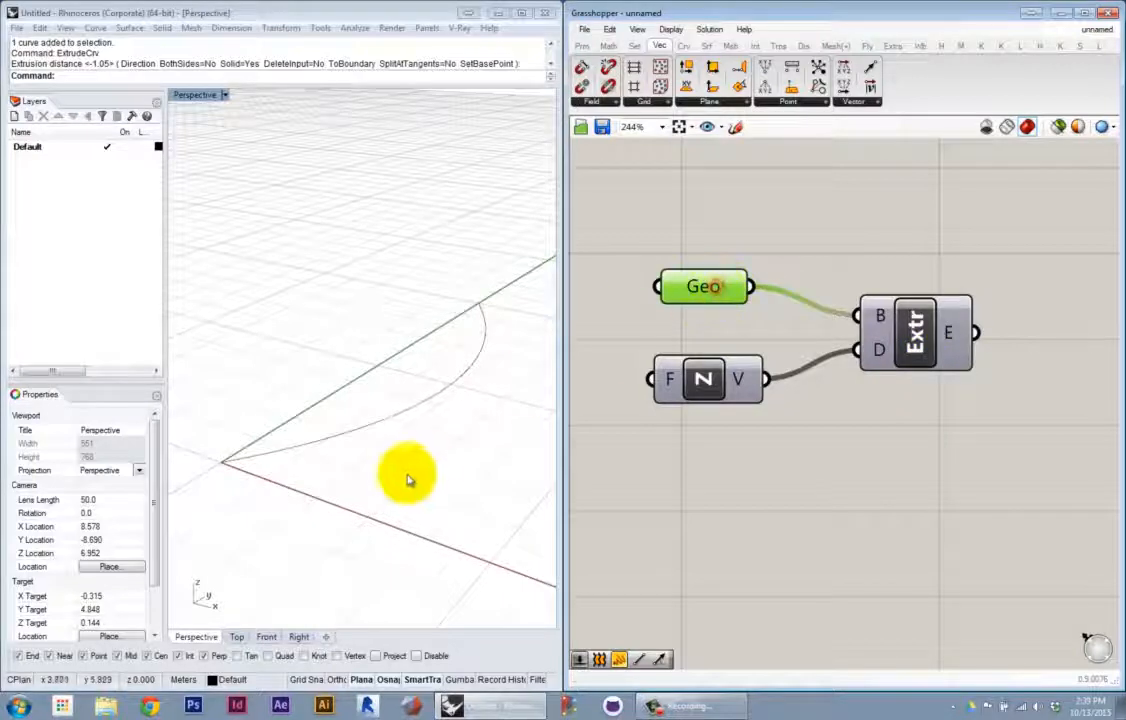
pyautogui.click(407, 473)
pyautogui.click(754, 331)
pyautogui.click(704, 286)
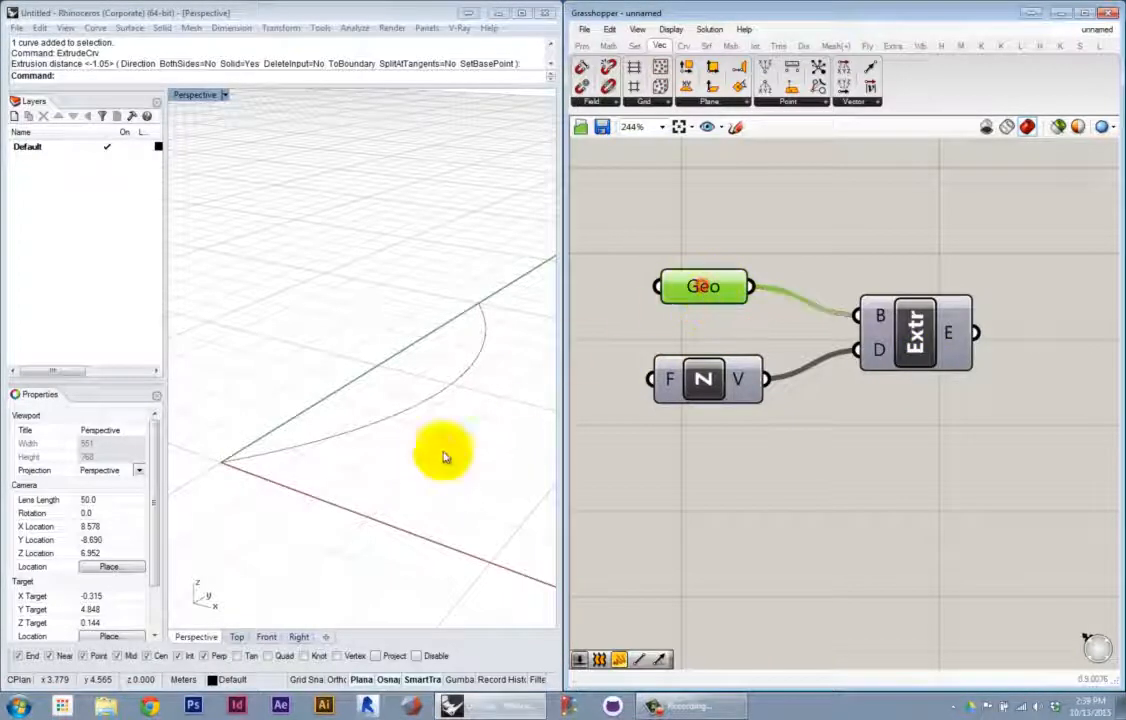
pyautogui.moveTo(368, 546)
pyautogui.mouseDown(button='right')
pyautogui.moveTo(377, 568)
pyautogui.moveTo(385, 558)
pyautogui.mouseUp(button='right')
pyautogui.click(430, 483)
pyautogui.click(806, 283)
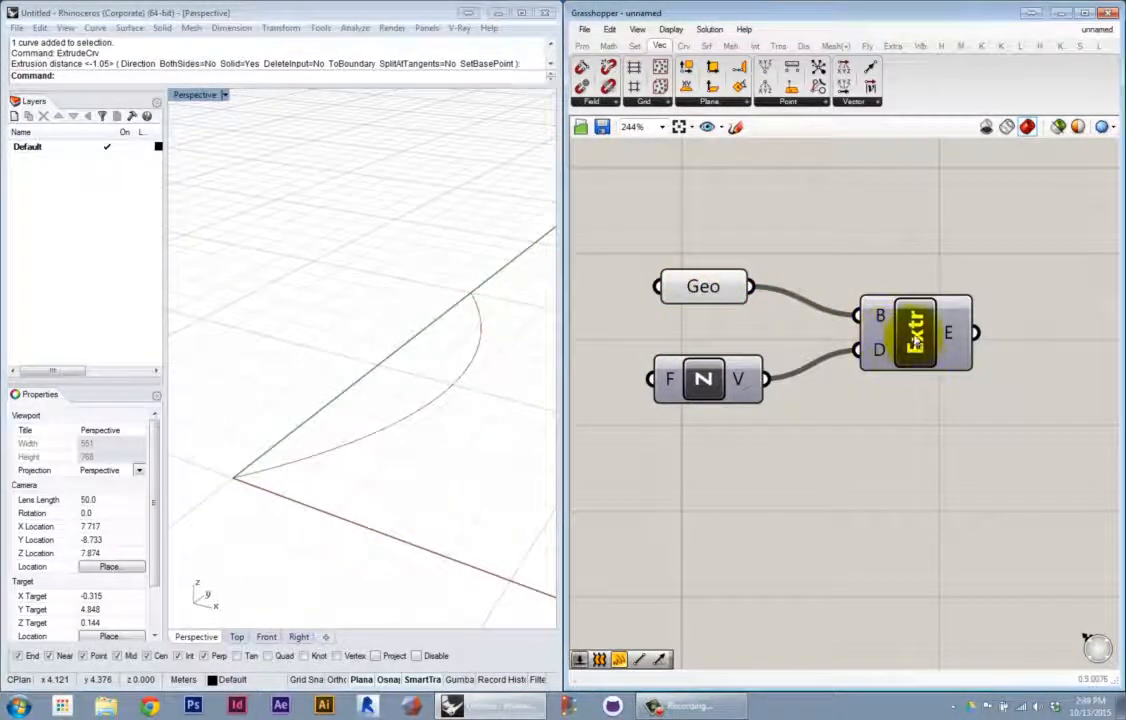
pyautogui.rightClick(905, 328)
pyautogui.click(940, 359)
# Place a Number Slider on the canvas beside the Factor (F) side of Unit Z and slide its value to 0.589
pyautogui.scroll(-2, 936, 403)
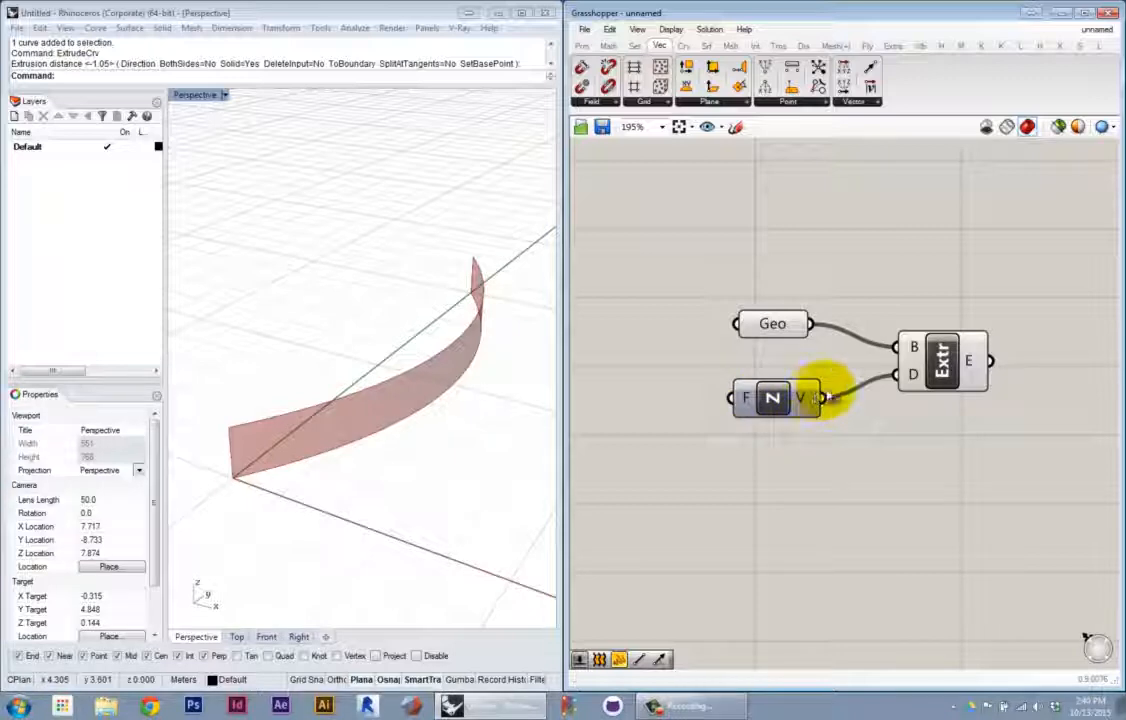
pyautogui.scroll(-2, 800, 495)
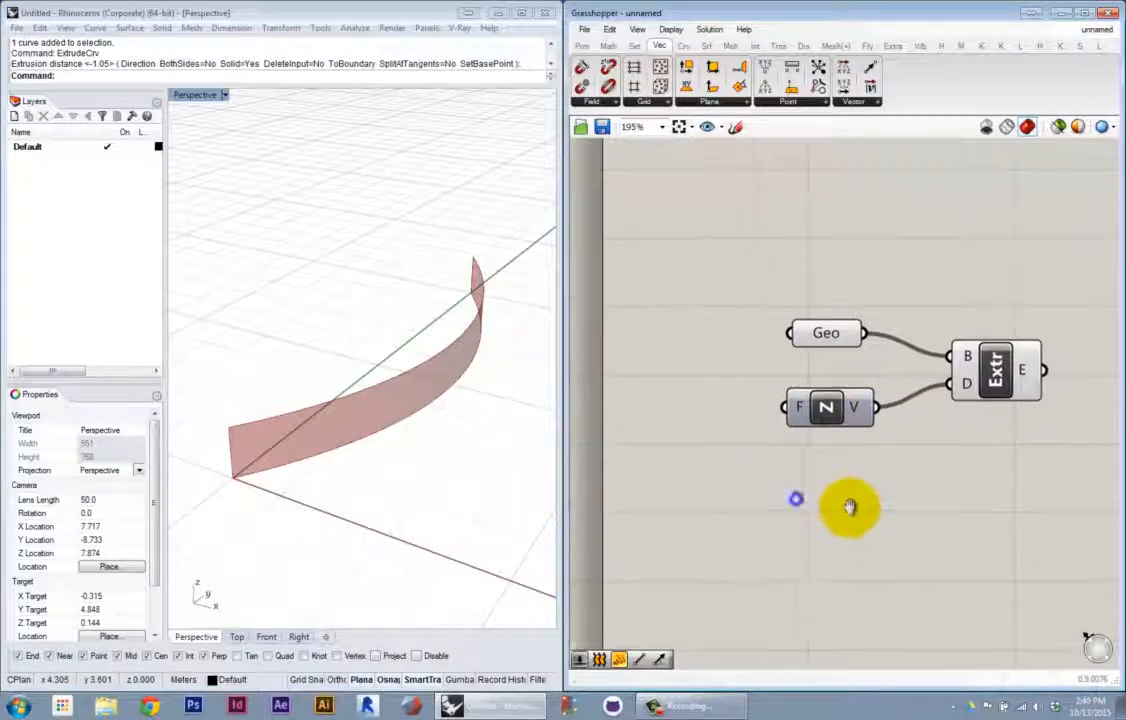
pyautogui.moveTo(766, 486); pyautogui.dragTo(791, 478, button='right')
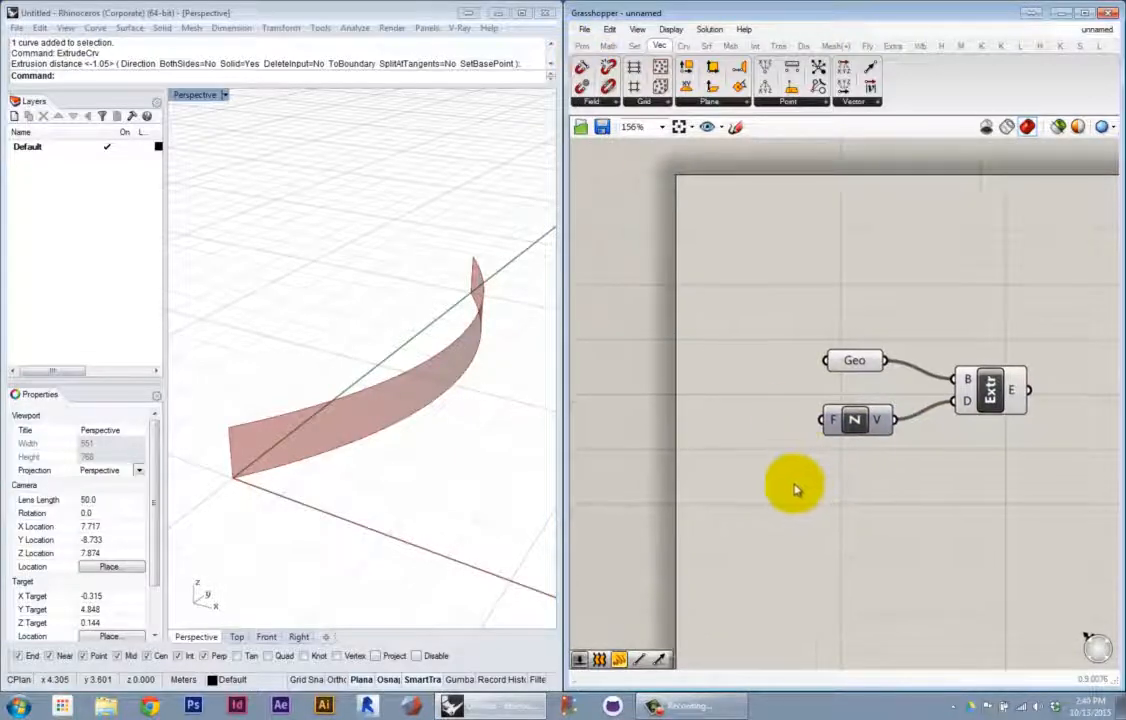
pyautogui.click(584, 47)
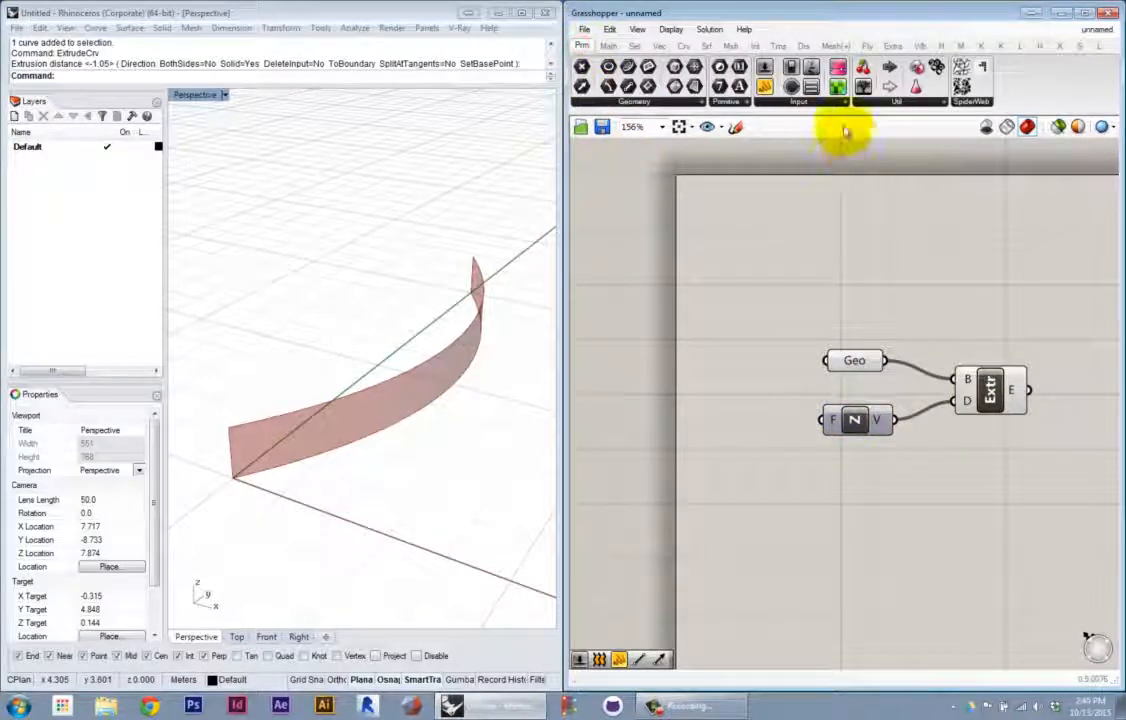
pyautogui.click(803, 103)
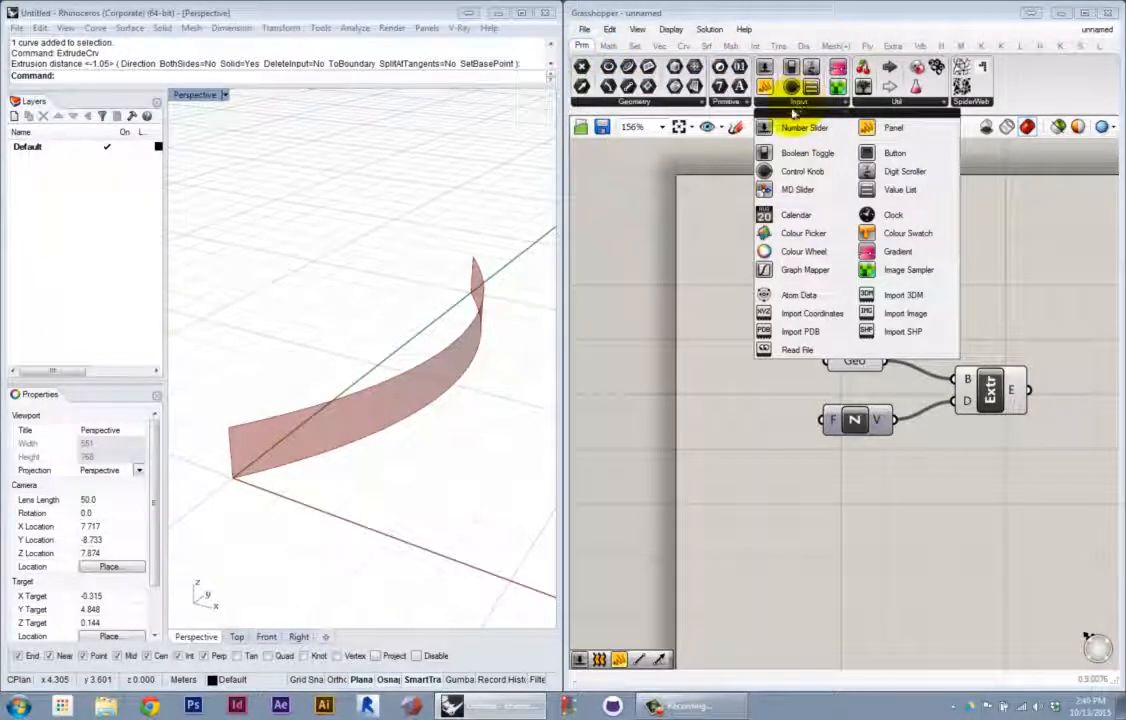
pyautogui.moveTo(764, 129); pyautogui.dragTo(766, 133)
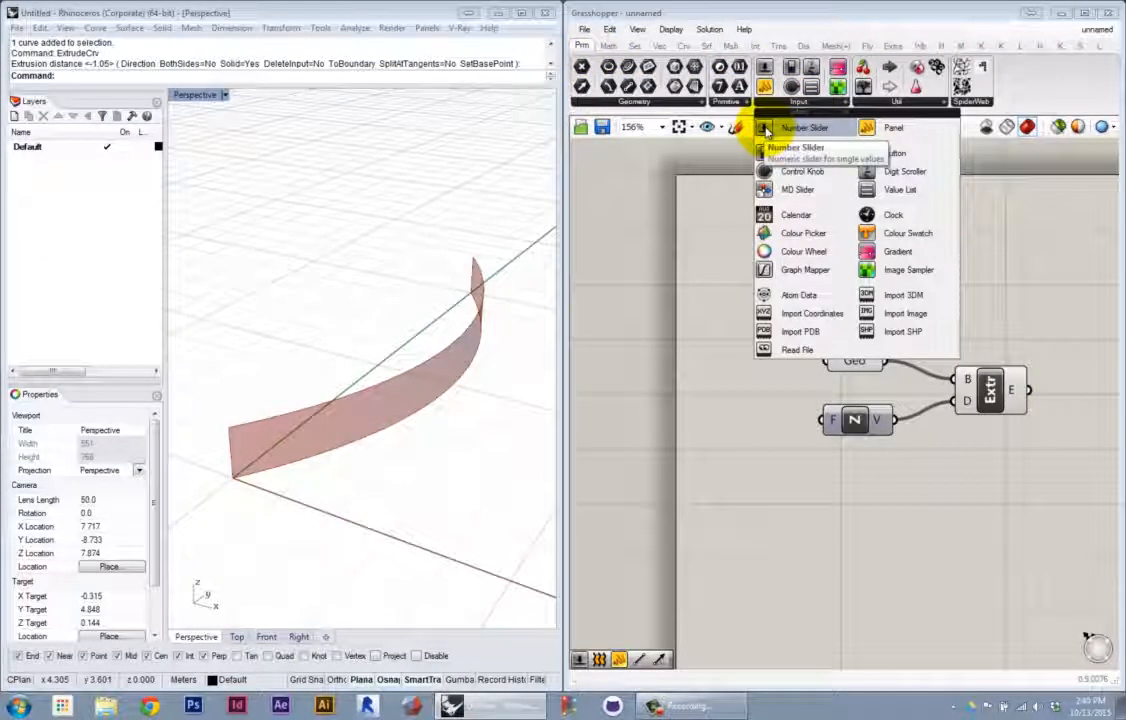
pyautogui.moveTo(762, 130); pyautogui.dragTo(749, 417)
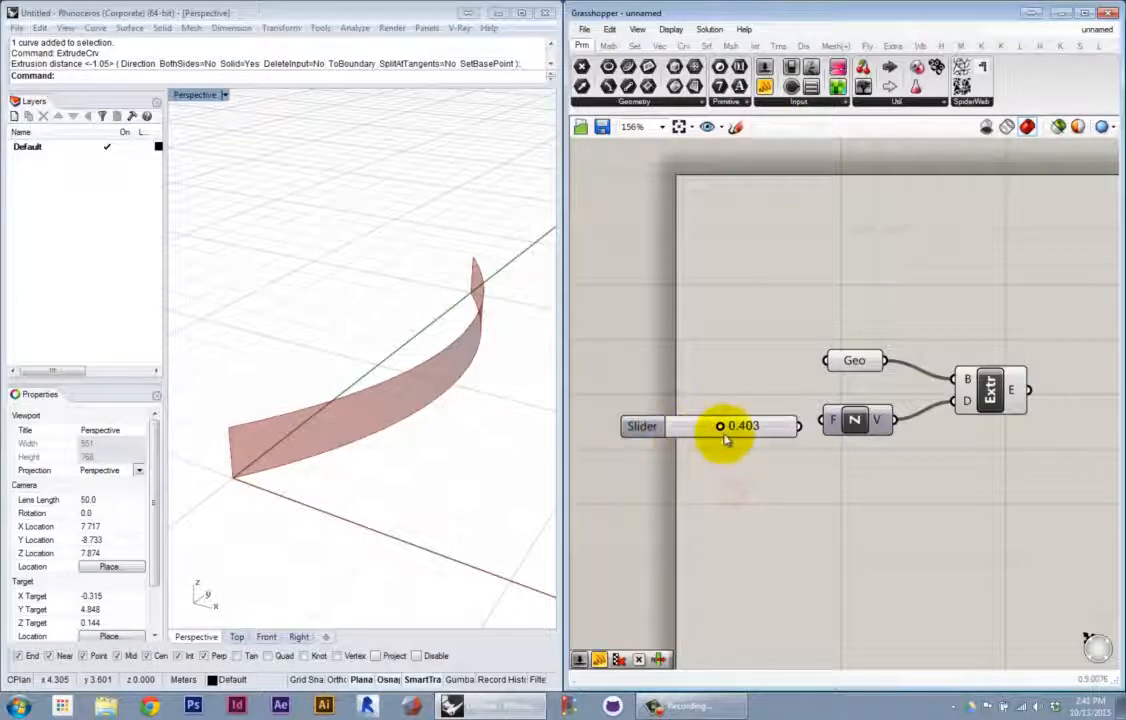
pyautogui.moveTo(720, 427); pyautogui.dragTo(645, 402)
# Configure the slider for integer rounding (N) with a maximum of 10 and a value of 5
pyautogui.doubleClick(651, 430)
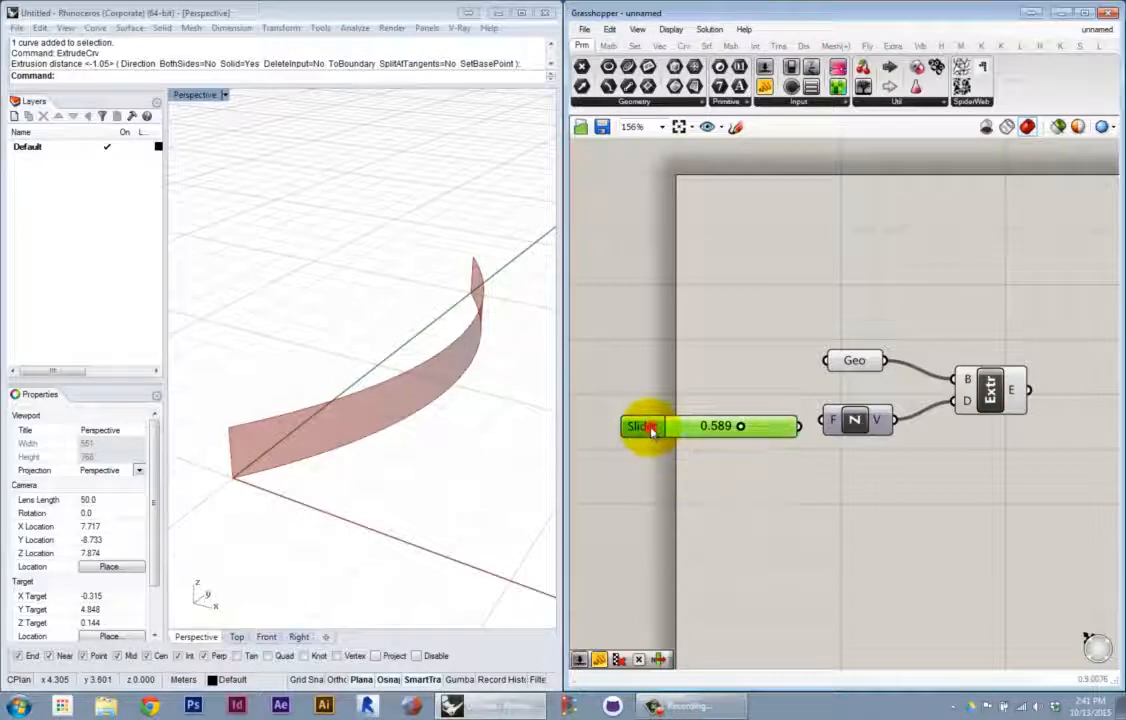
pyautogui.moveTo(585, 287); pyautogui.dragTo(430, 248)
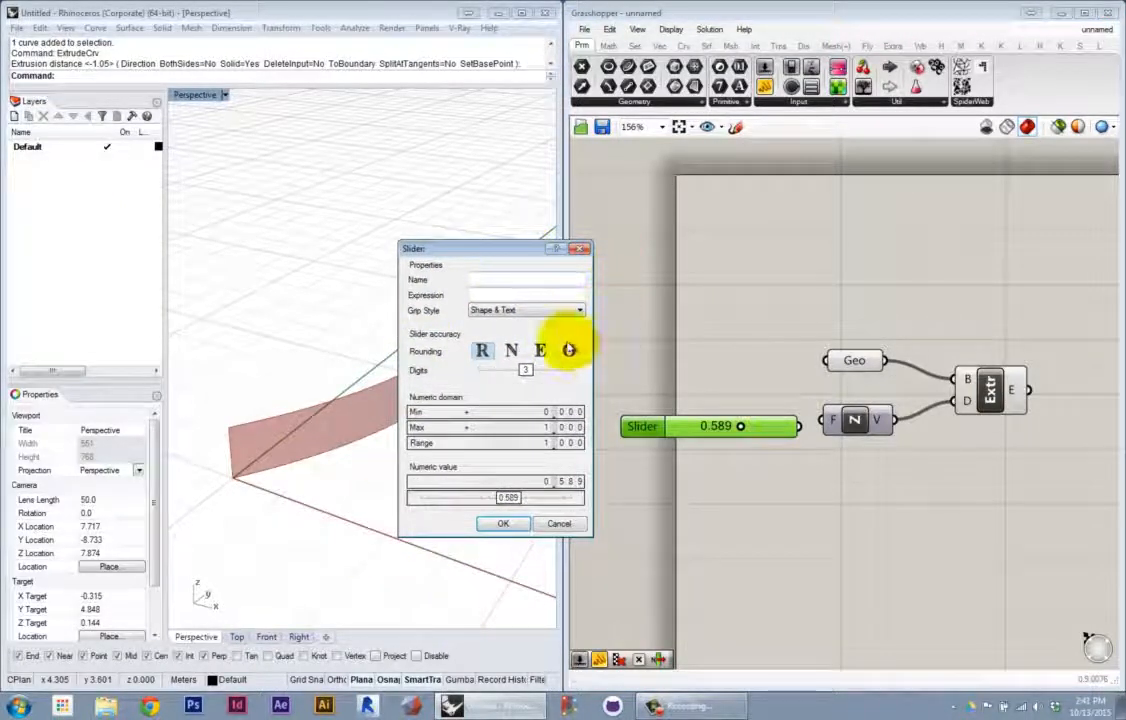
pyautogui.click(514, 352)
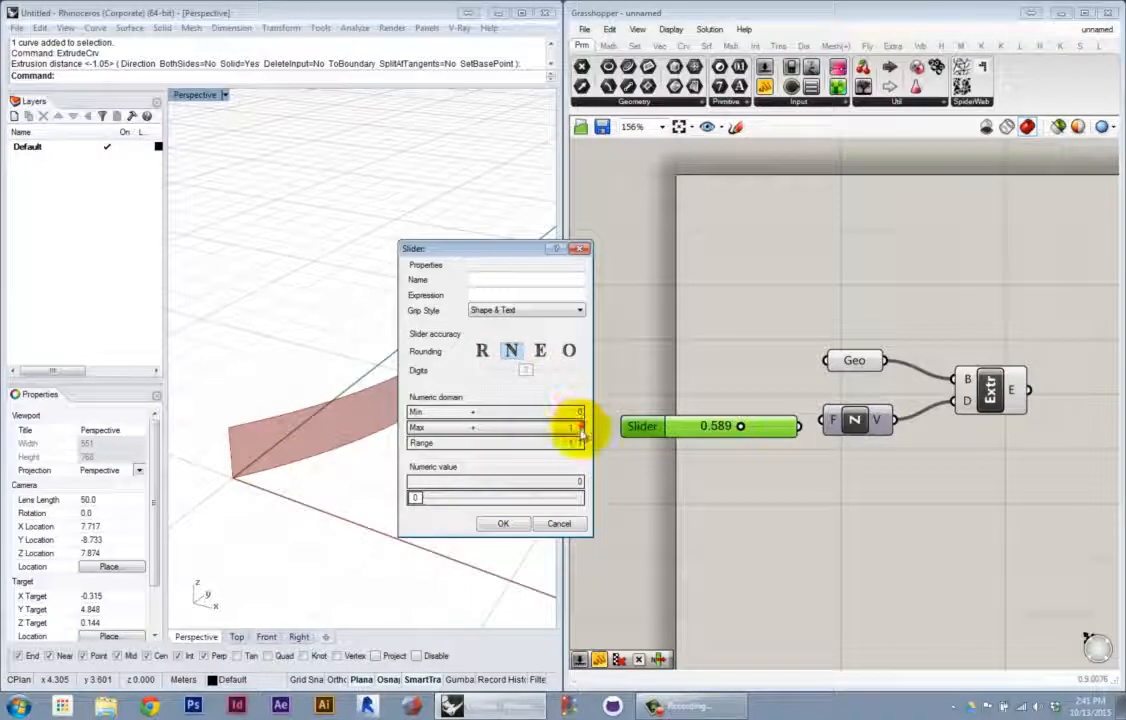
pyautogui.moveTo(580, 428); pyautogui.dragTo(578, 491)
pyautogui.moveTo(415, 500); pyautogui.dragTo(540, 498)
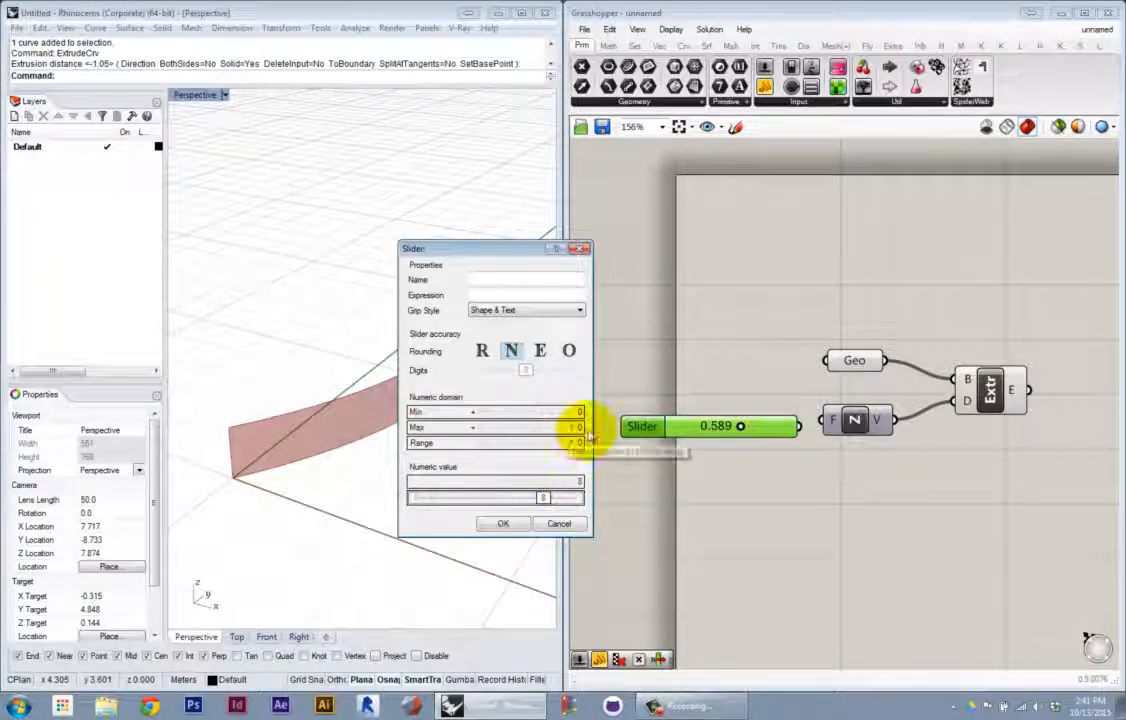
pyautogui.moveTo(543, 499); pyautogui.dragTo(500, 503)
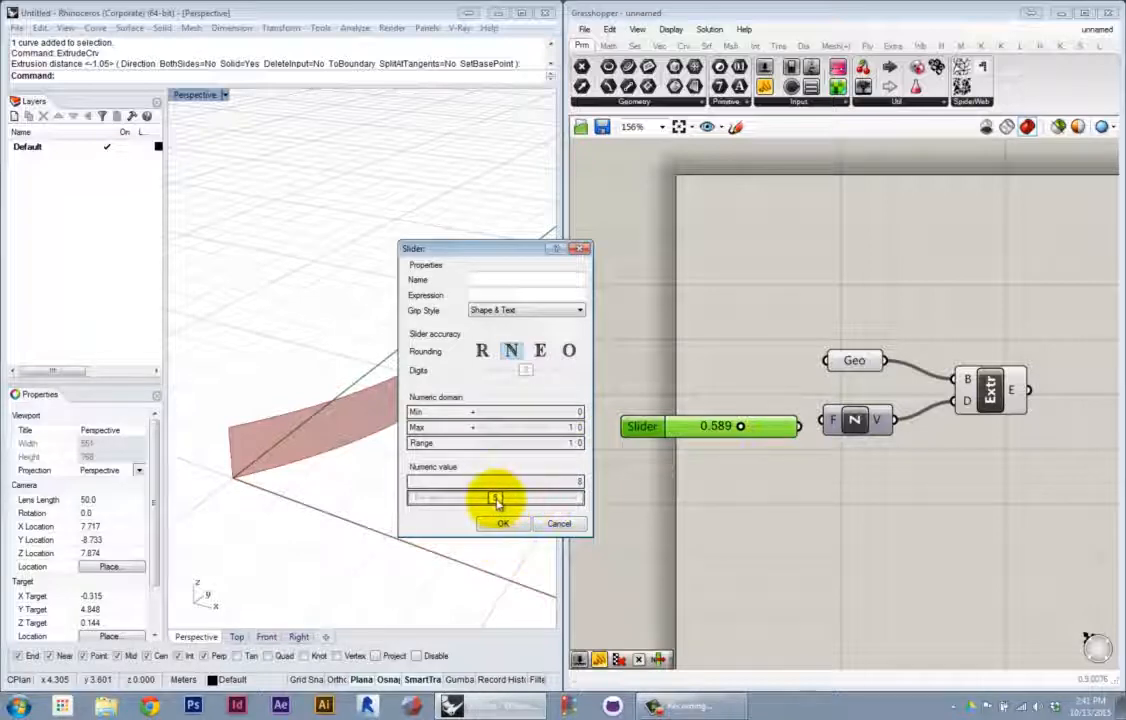
pyautogui.click(503, 523)
# Wire the slider into the Factor (F) input of Unit Z and align it level with that component
pyautogui.moveTo(658, 432); pyautogui.dragTo(636, 428)
pyautogui.moveTo(788, 434); pyautogui.dragTo(810, 424)
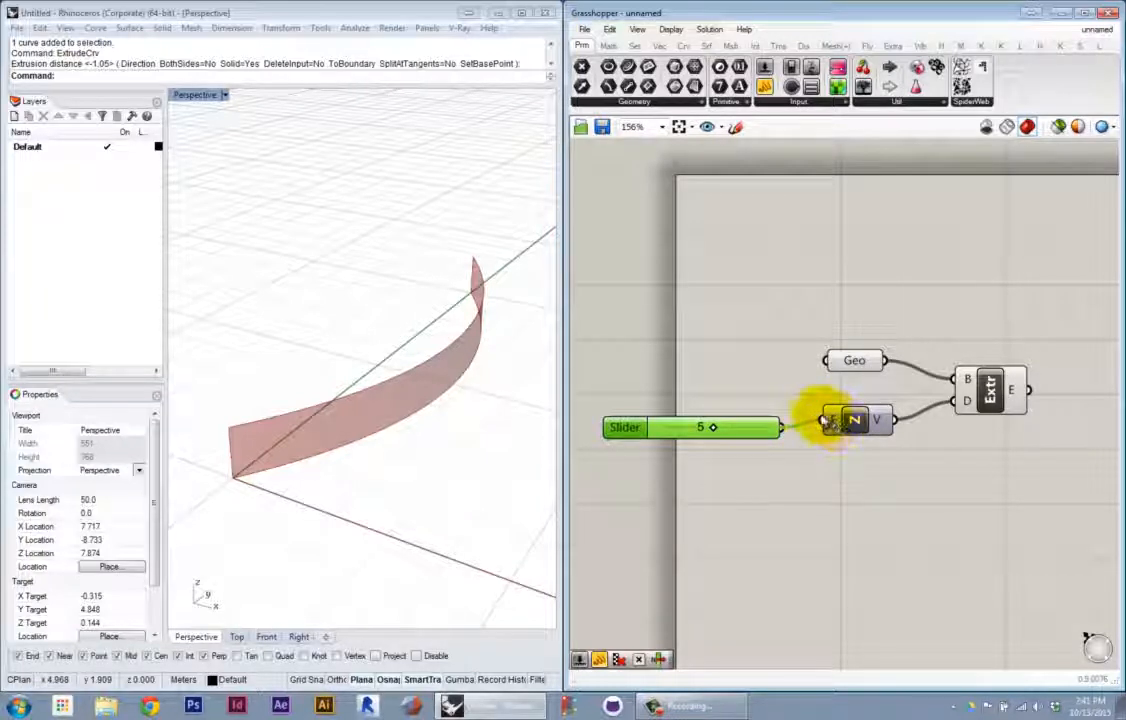
pyautogui.moveTo(822, 423); pyautogui.dragTo(822, 421)
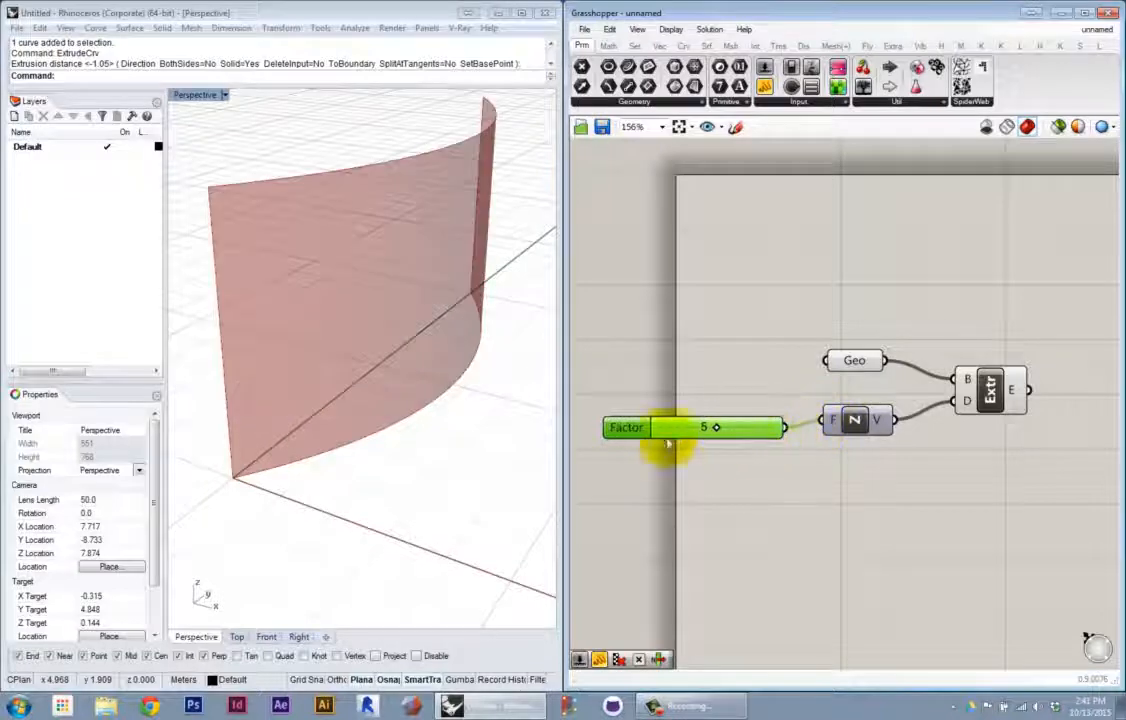
pyautogui.moveTo(636, 432); pyautogui.dragTo(638, 424)
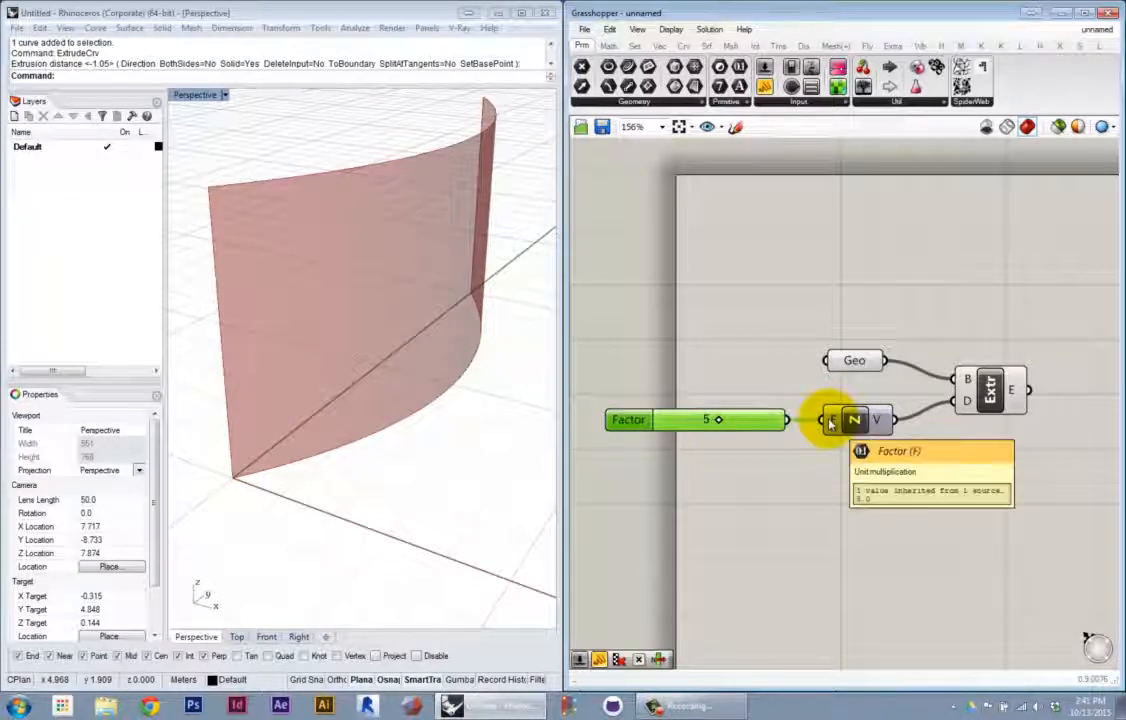
pyautogui.moveTo(382, 378); pyautogui.dragTo(459, 410, button='right')
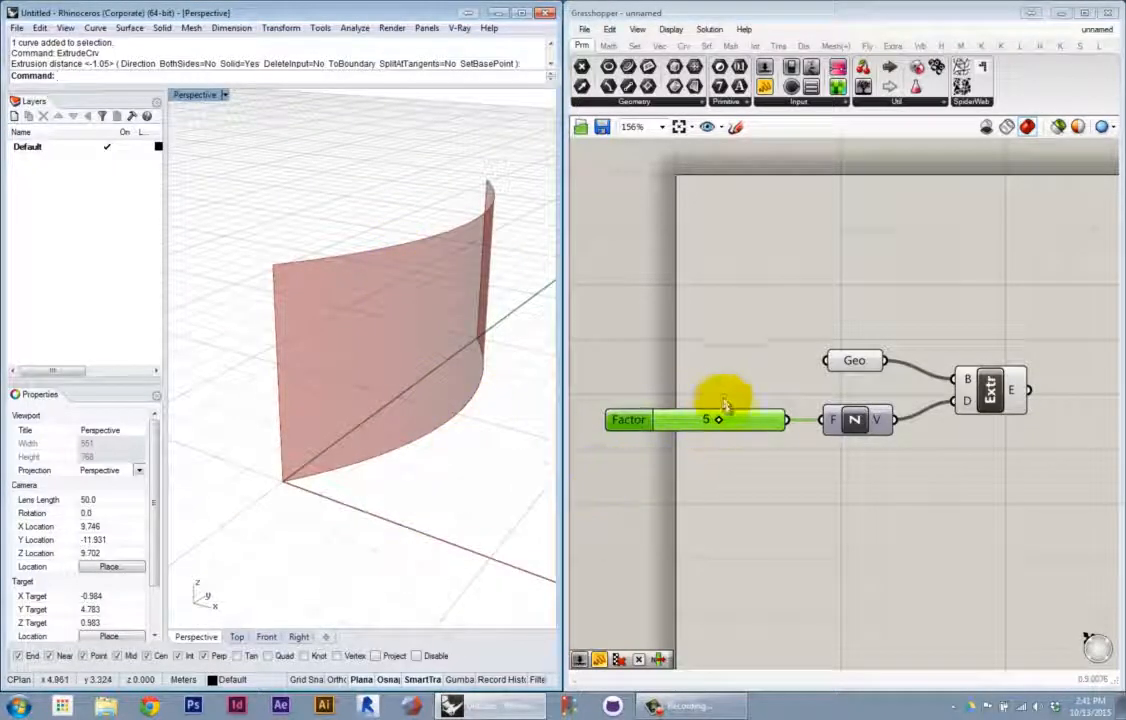